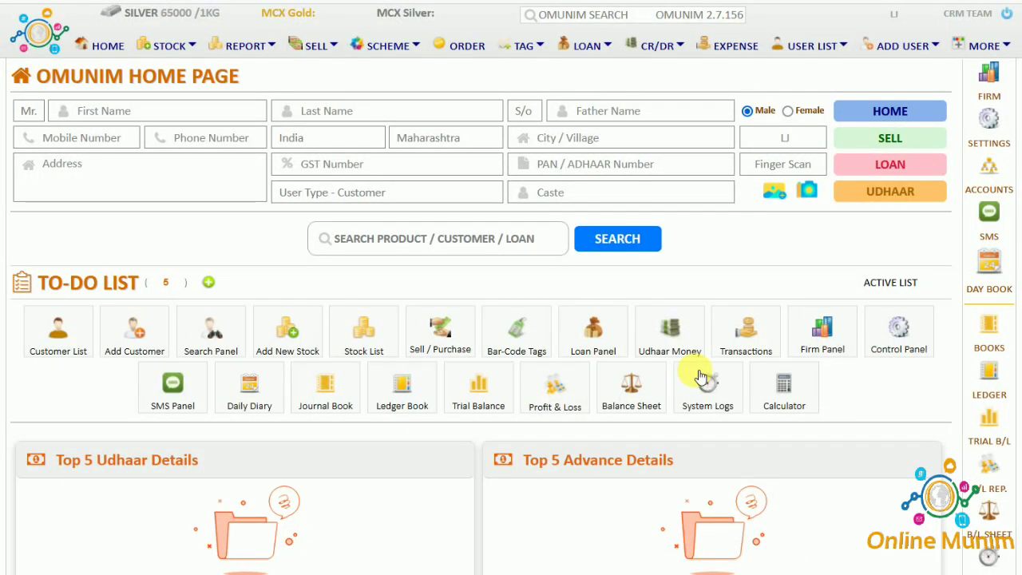
click(130, 116)
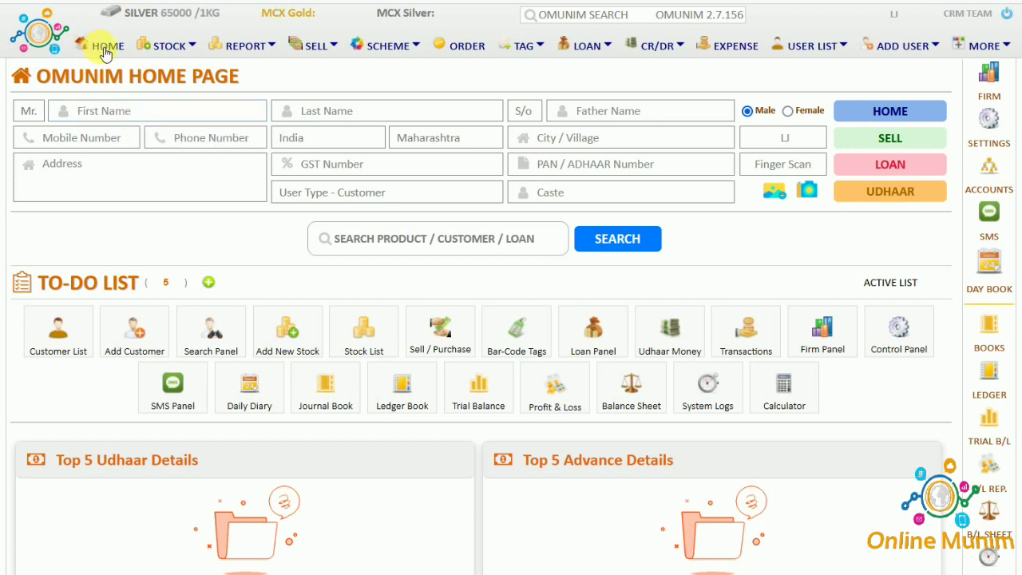
click(893, 55)
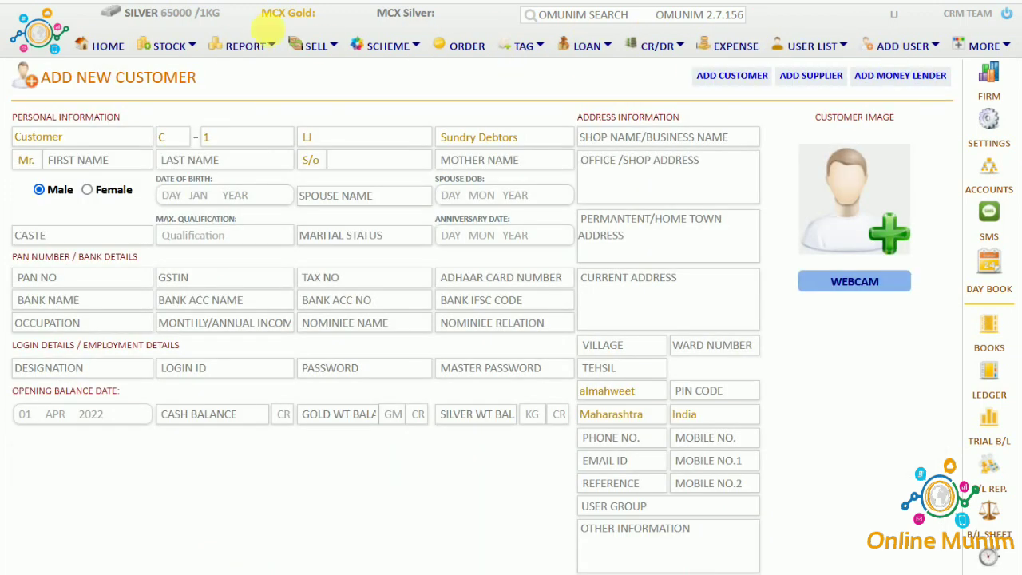
click(108, 48)
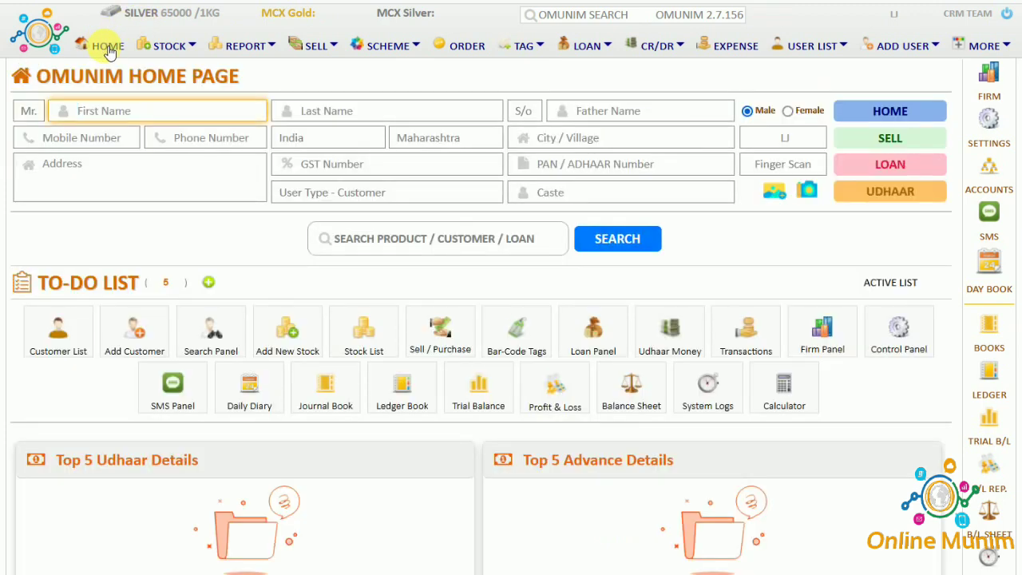
Add a new customer through the home page's quick-entry form, filling in only the customer's first name.
text(RAM)
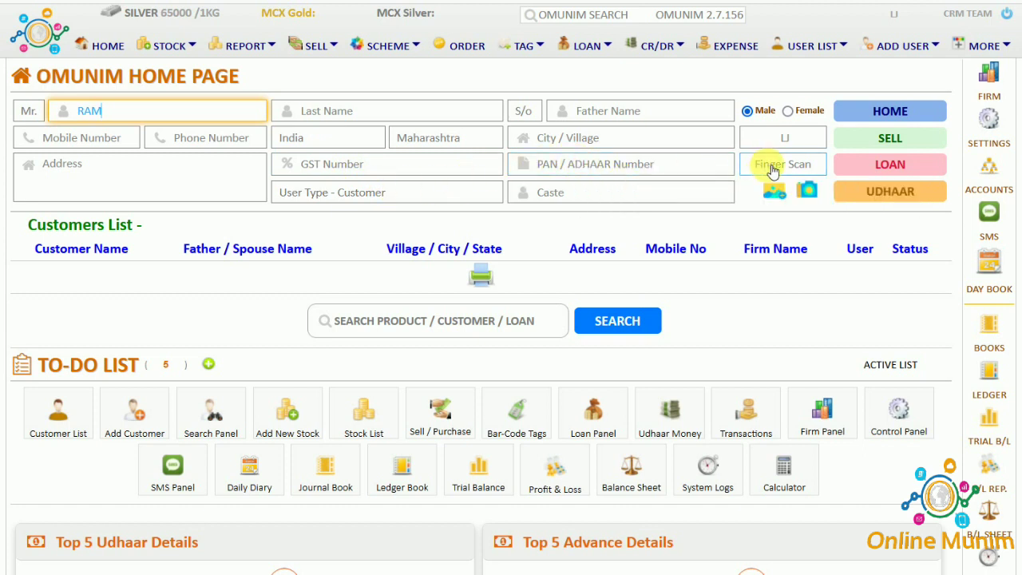
click(889, 113)
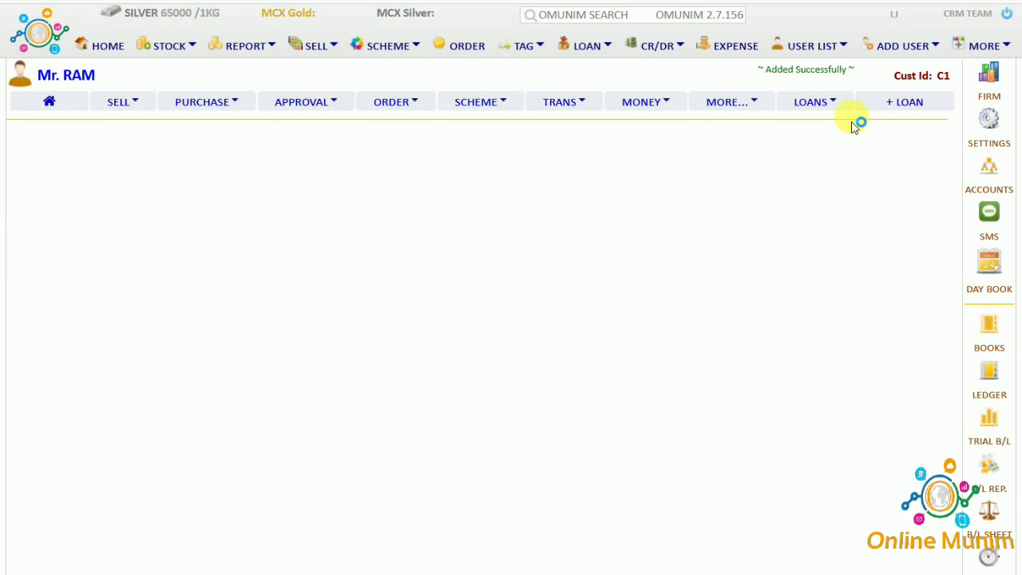
drag(767, 72, 850, 76)
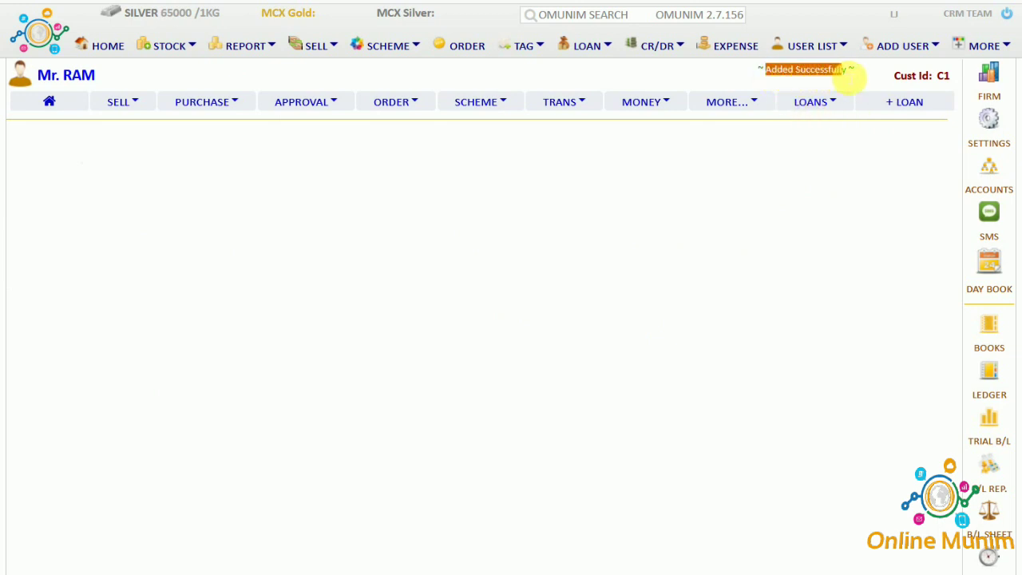
click(552, 188)
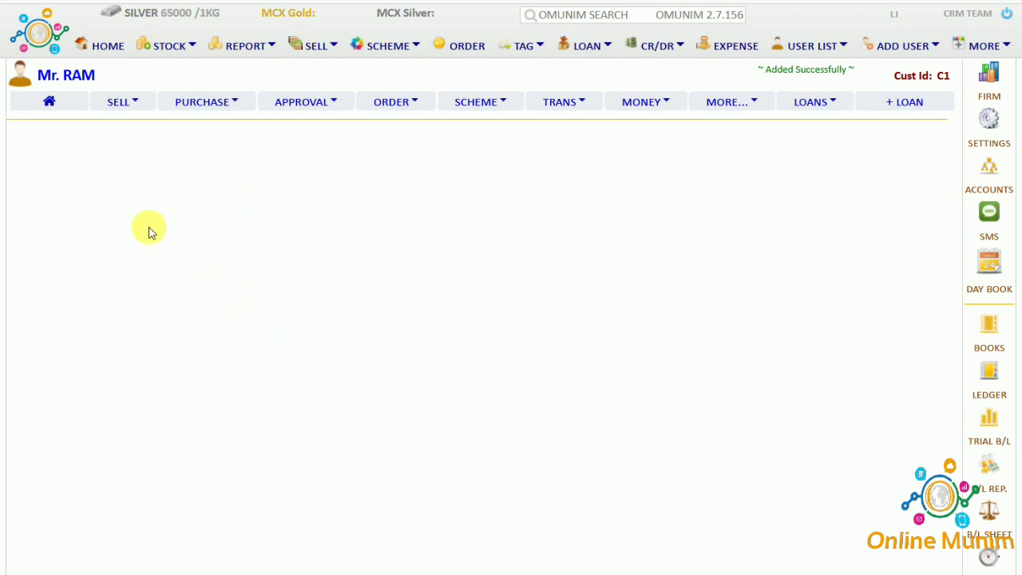
Start a fine jewellery sale for the new customer and add product RNG1 to it.
click(120, 106)
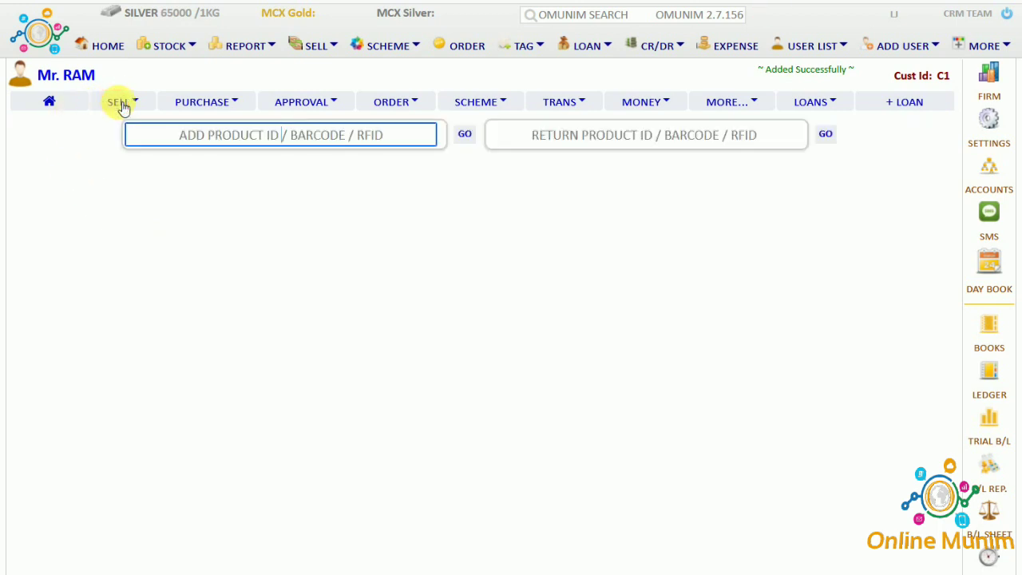
click(137, 104)
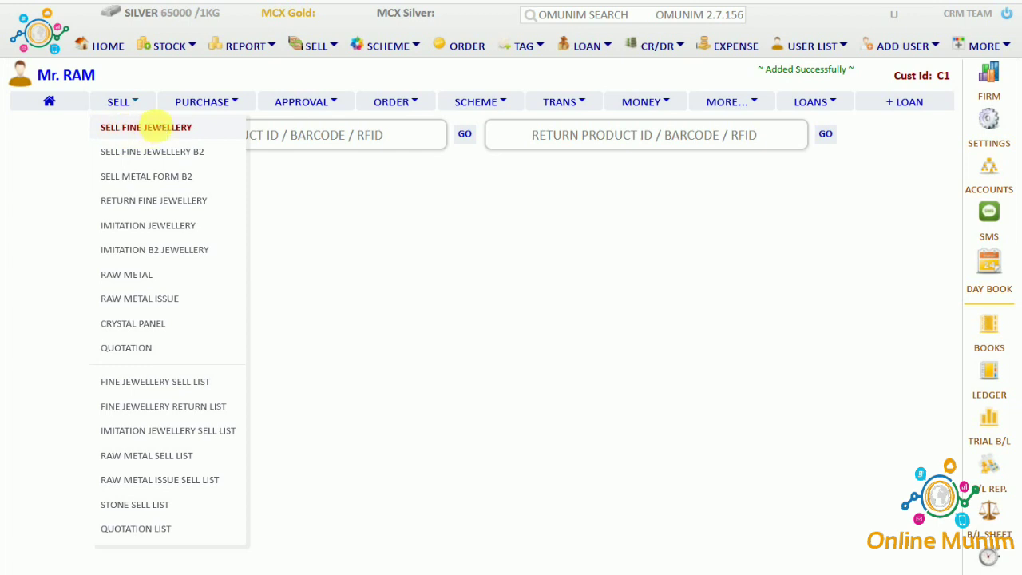
click(152, 129)
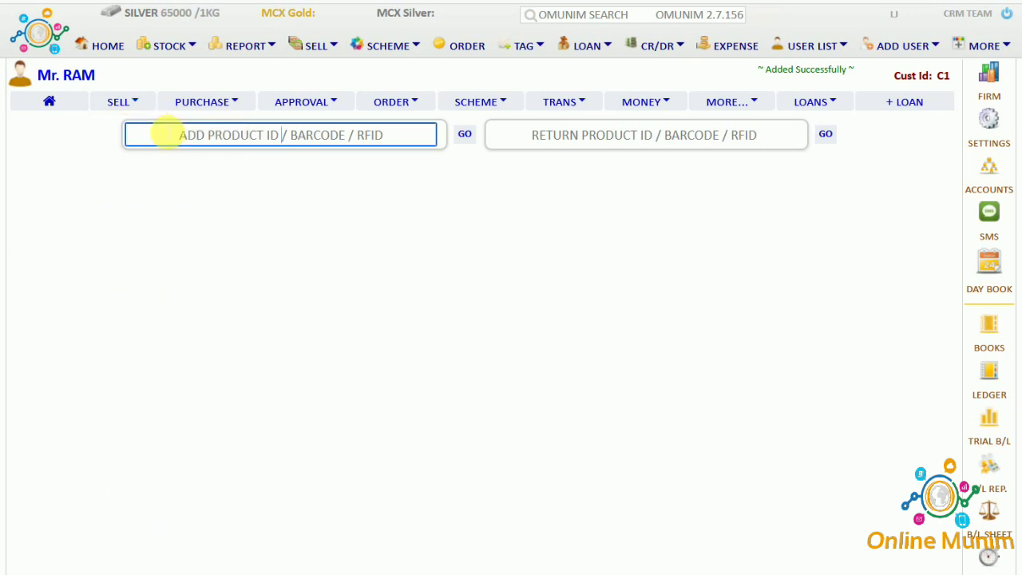
click(272, 150)
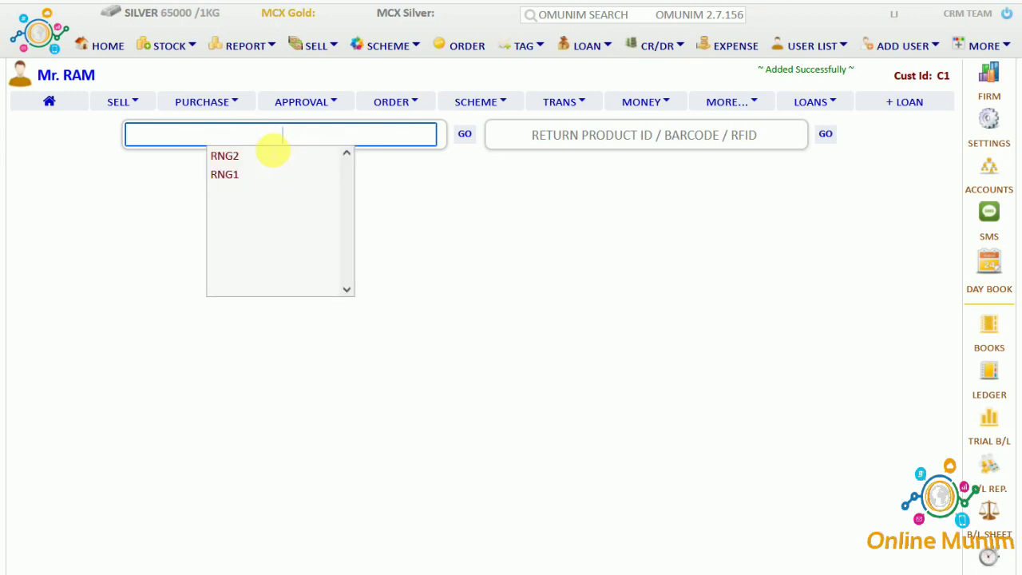
click(227, 177)
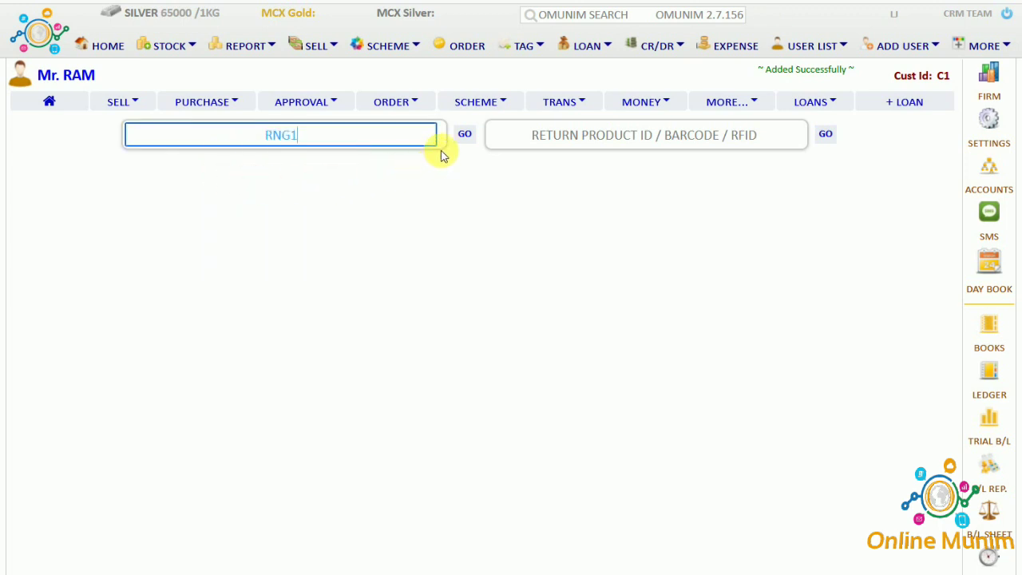
click(468, 135)
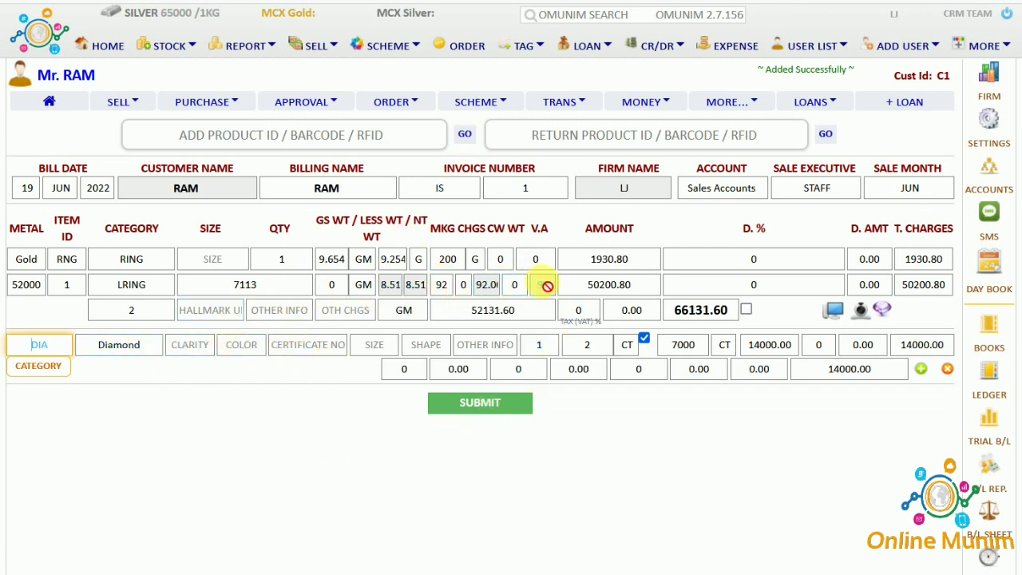
Examine the ring's weights, making charges, purity, wastage, amounts, discounts, hallmark, other charges, tax and final valuation in the sale form.
scroll(440, 434, down, 1)
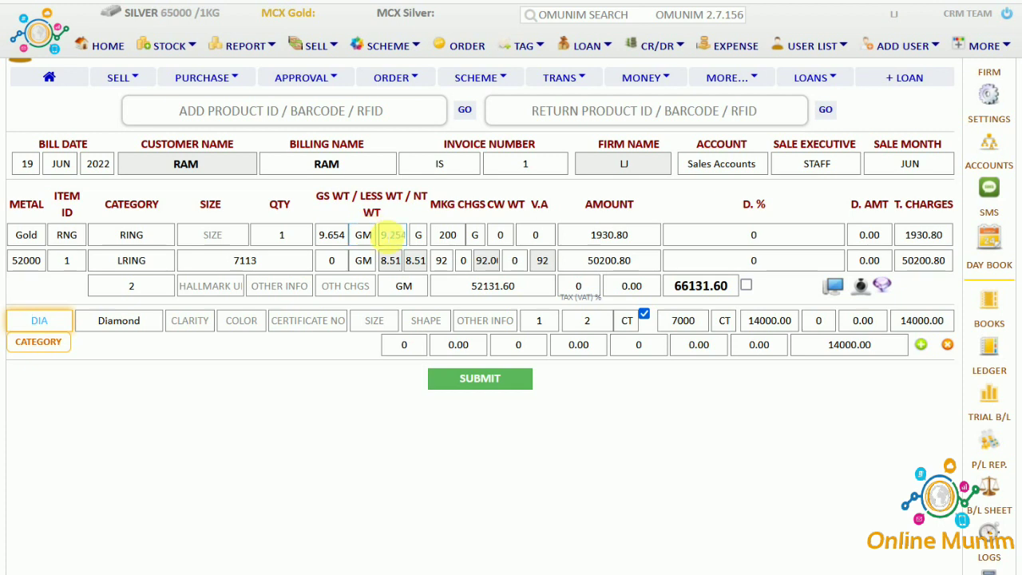
click(396, 235)
click(458, 238)
click(508, 237)
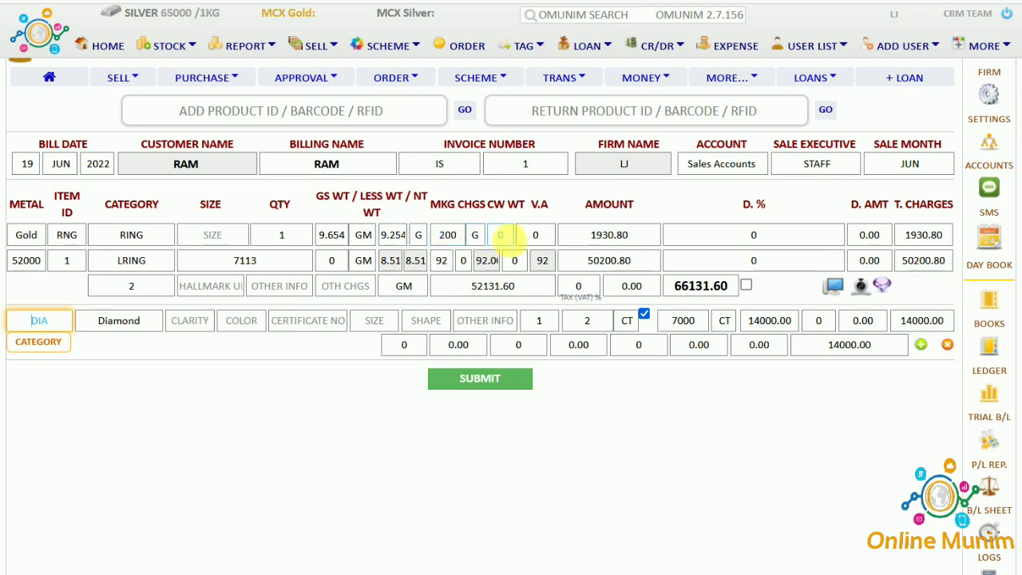
click(444, 262)
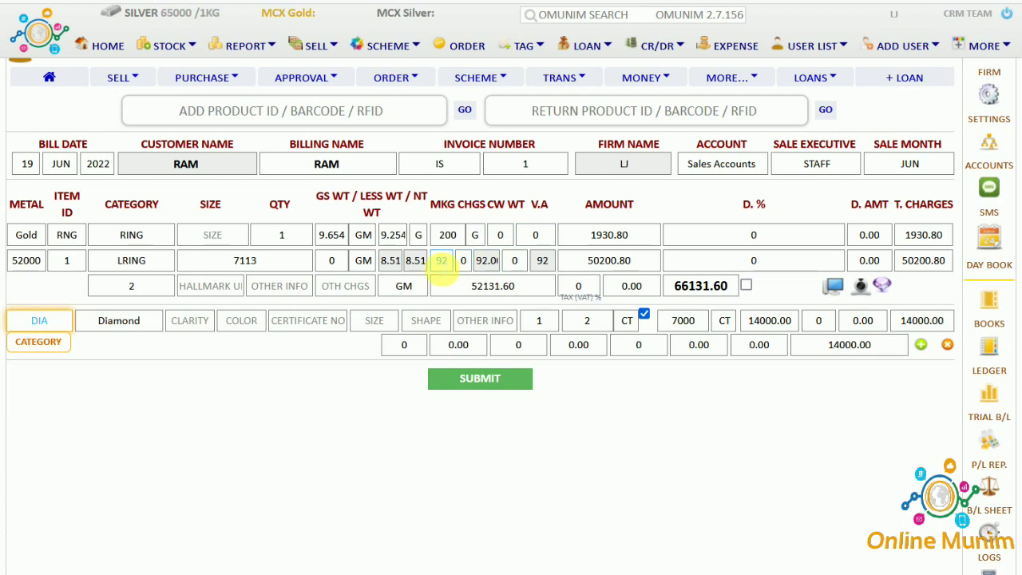
click(464, 262)
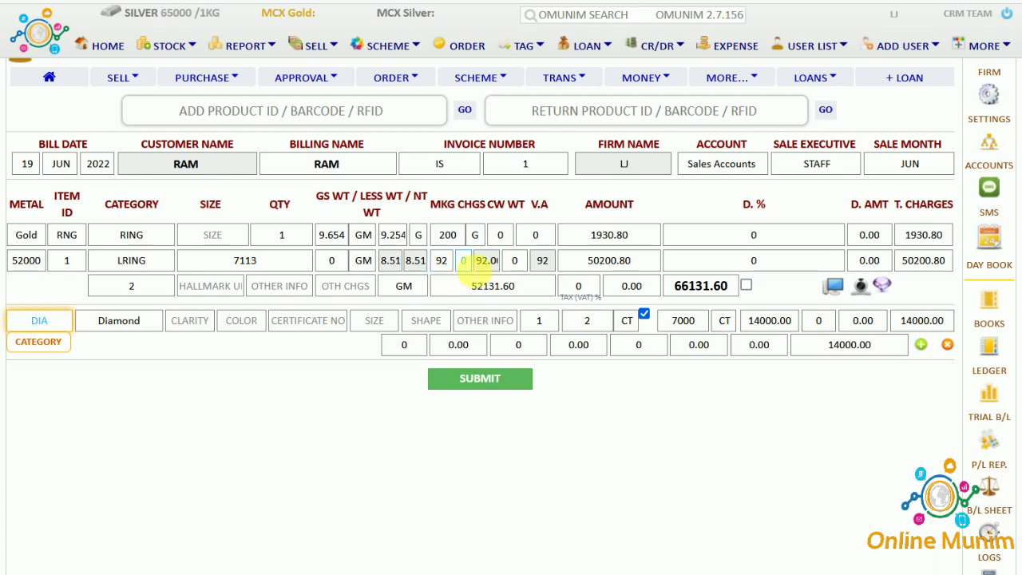
click(514, 264)
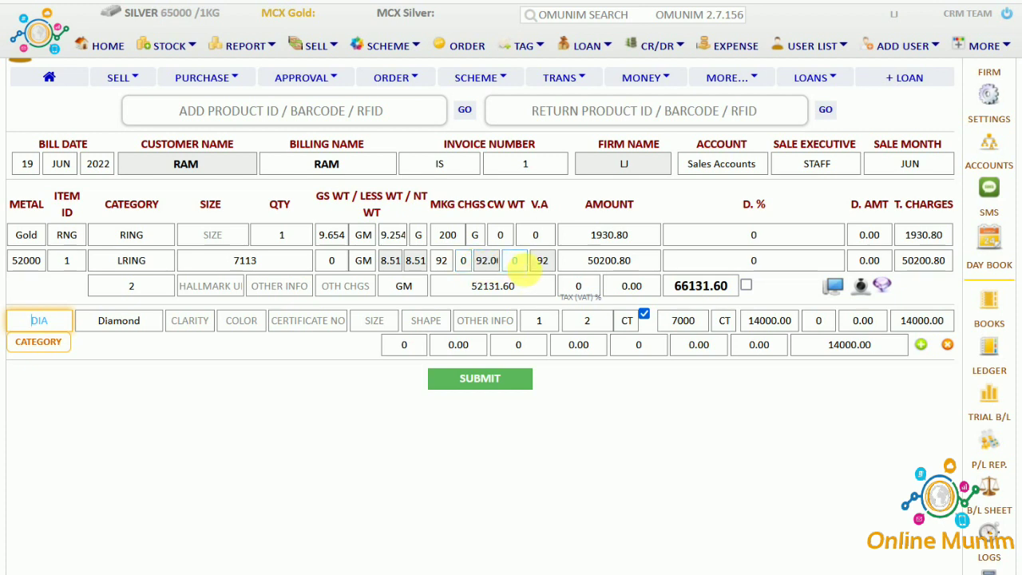
click(595, 265)
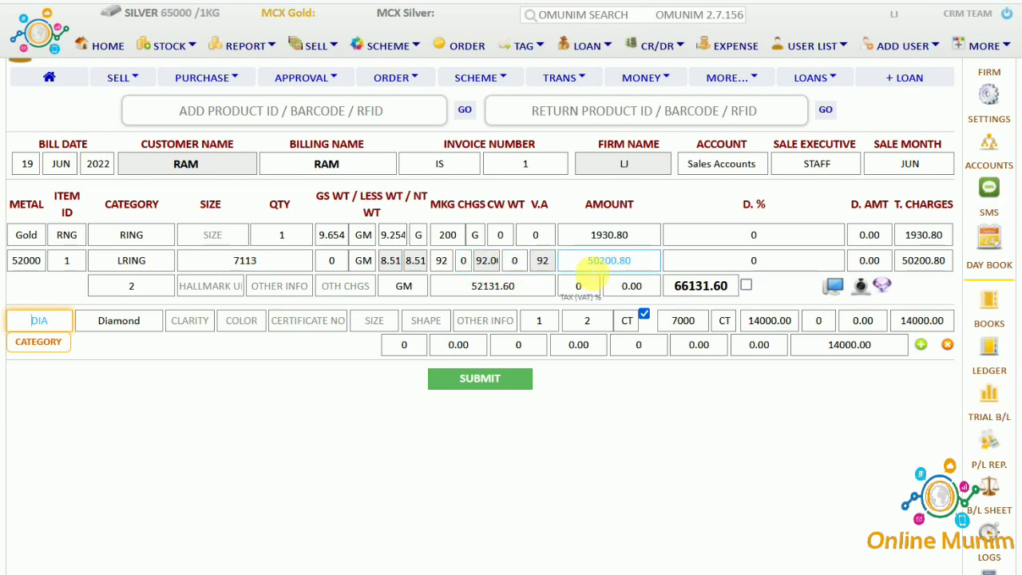
click(683, 267)
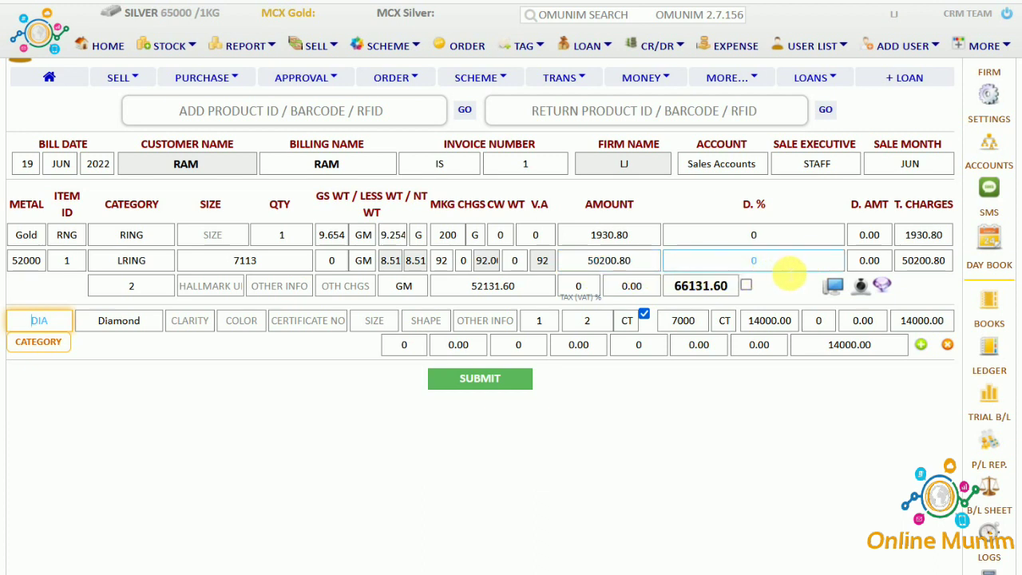
click(870, 267)
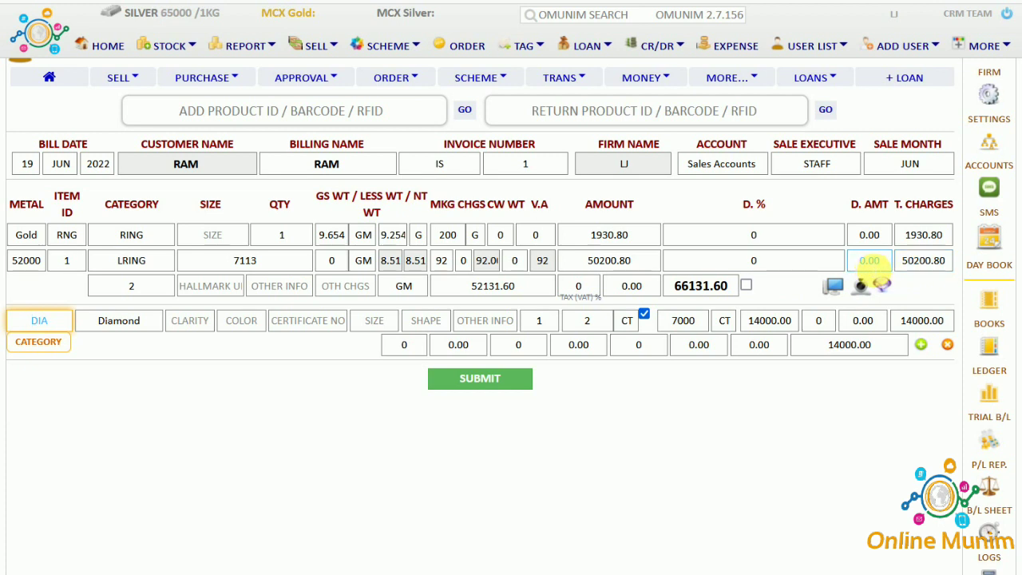
click(906, 266)
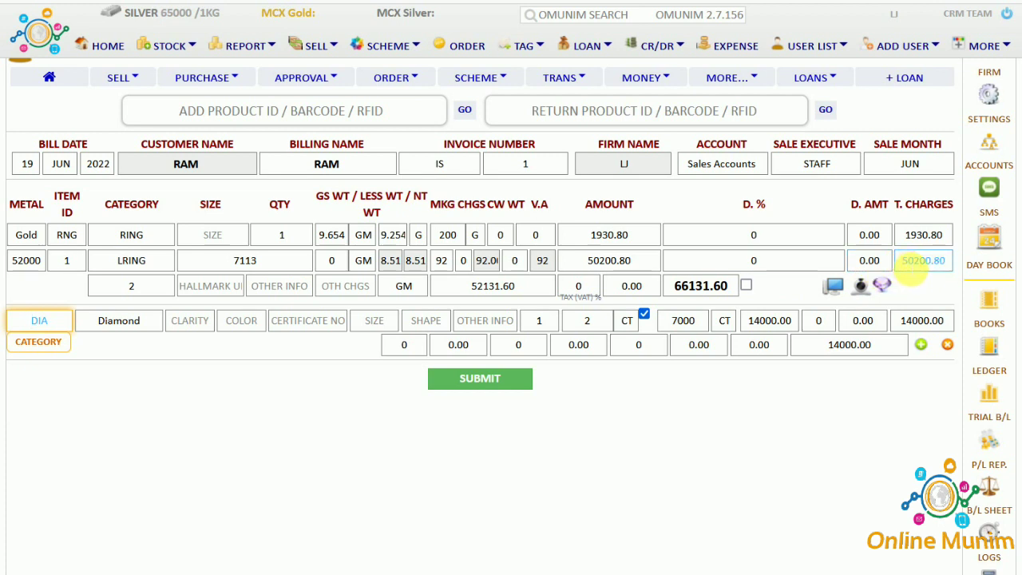
click(140, 294)
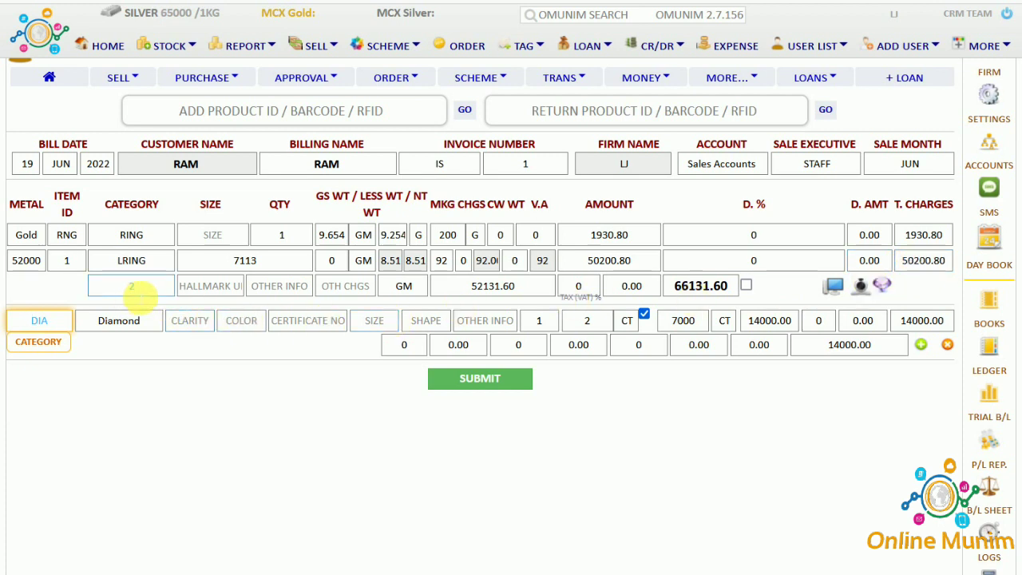
click(217, 294)
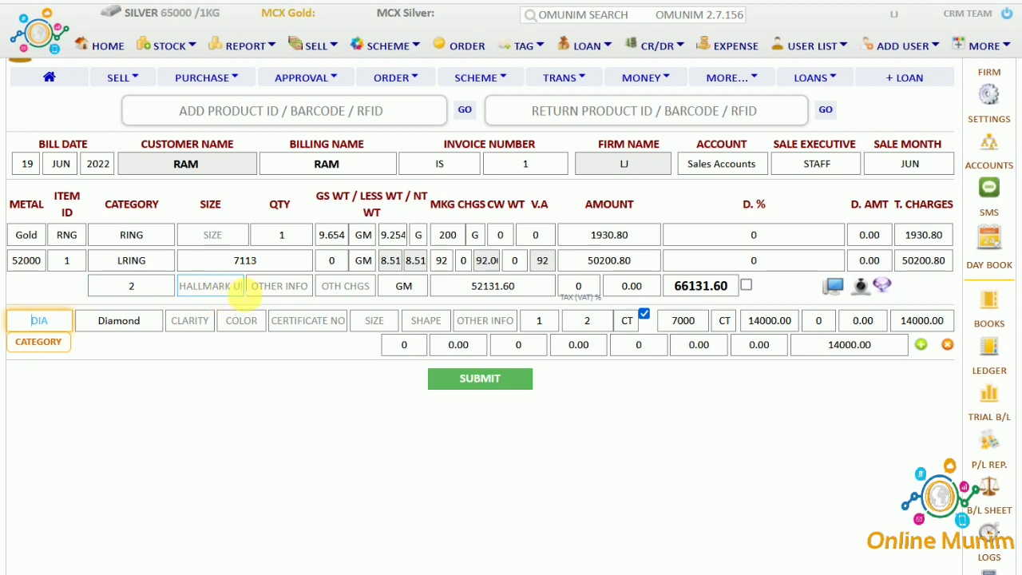
click(273, 288)
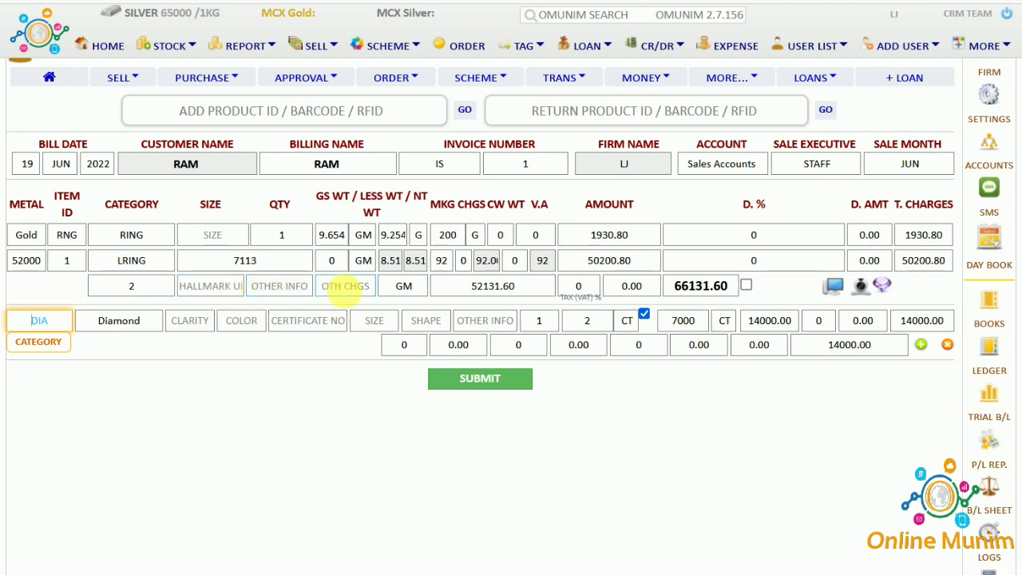
click(340, 287)
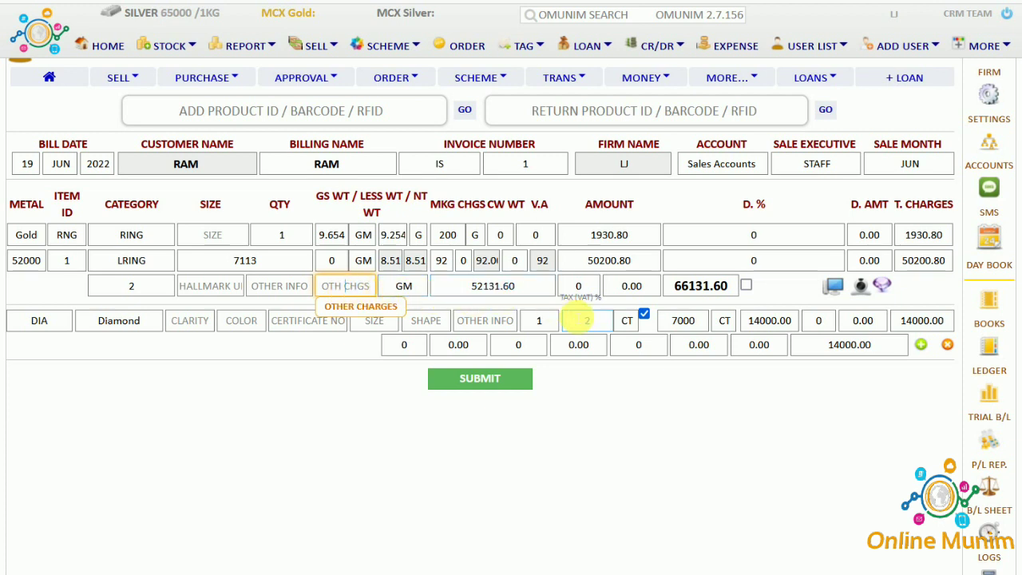
click(581, 289)
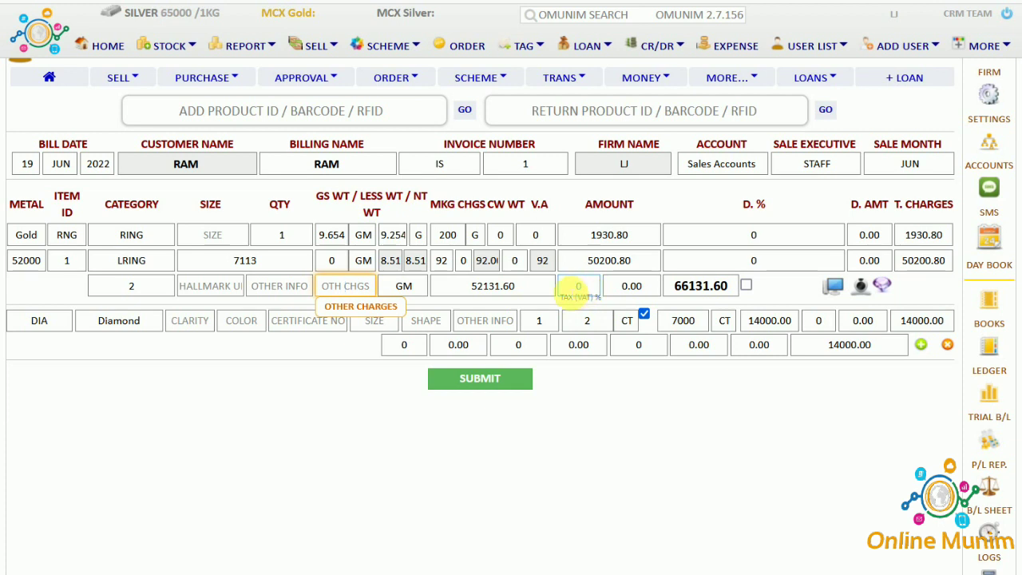
click(693, 300)
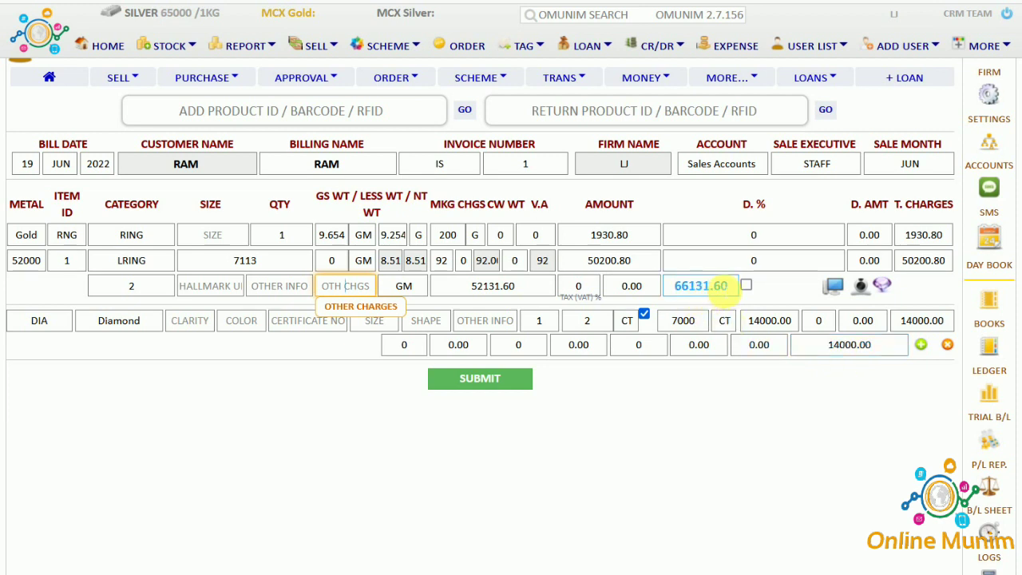
Base the ring's valuation on NET WT and submit the item to the customer's invoice.
double_click(722, 286)
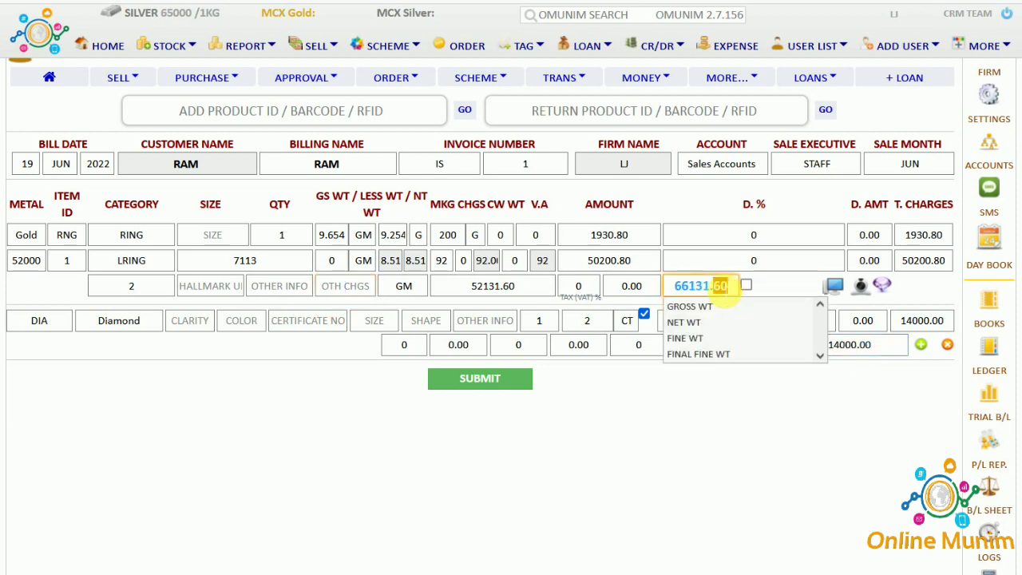
click(687, 322)
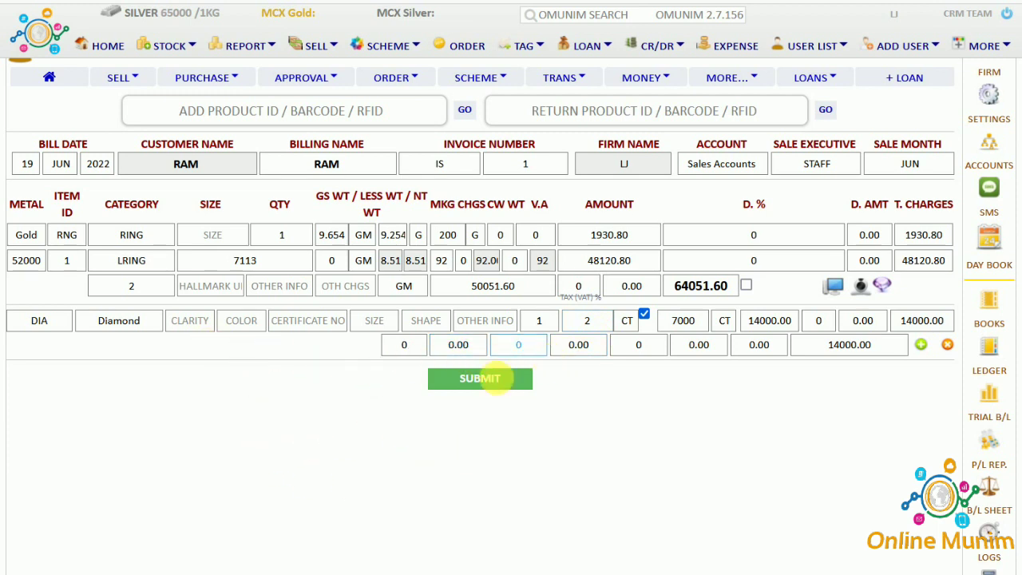
click(480, 382)
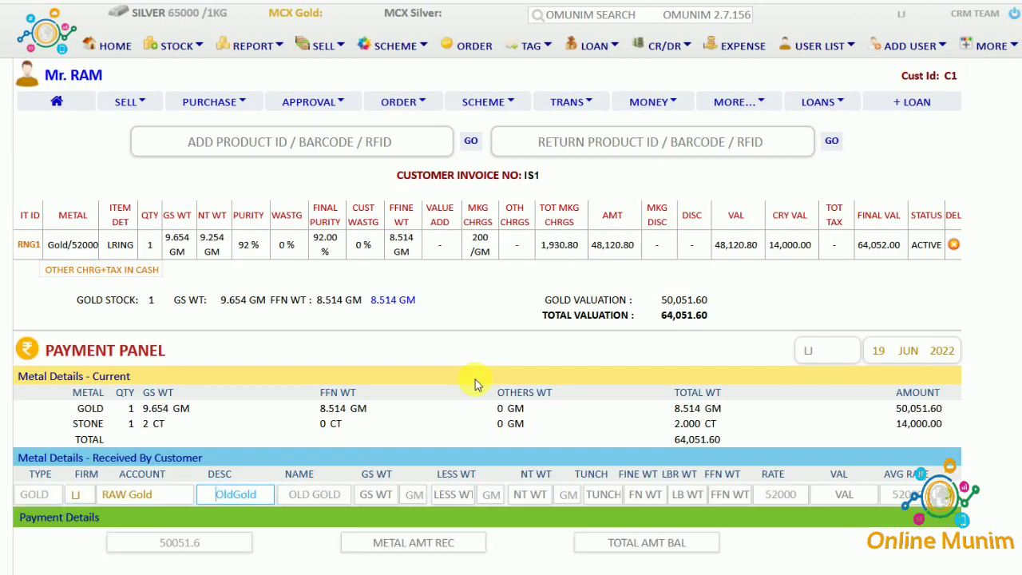
Examine the payment panel's current metal details and the entry fields for metal received from the customer.
scroll(467, 483, down, 1)
scroll(467, 483, down, 3)
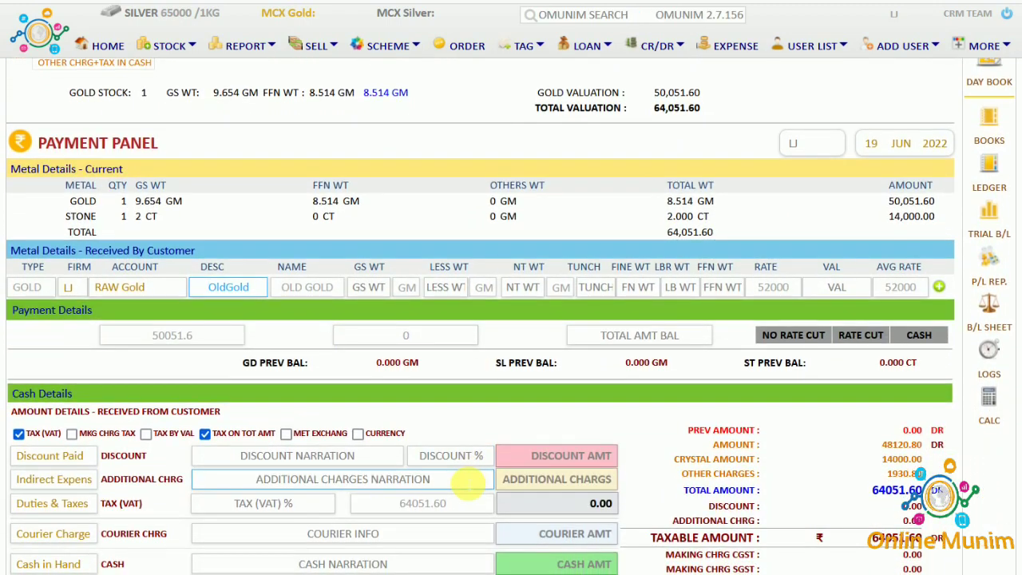
click(88, 206)
drag(88, 206, 539, 225)
click(539, 225)
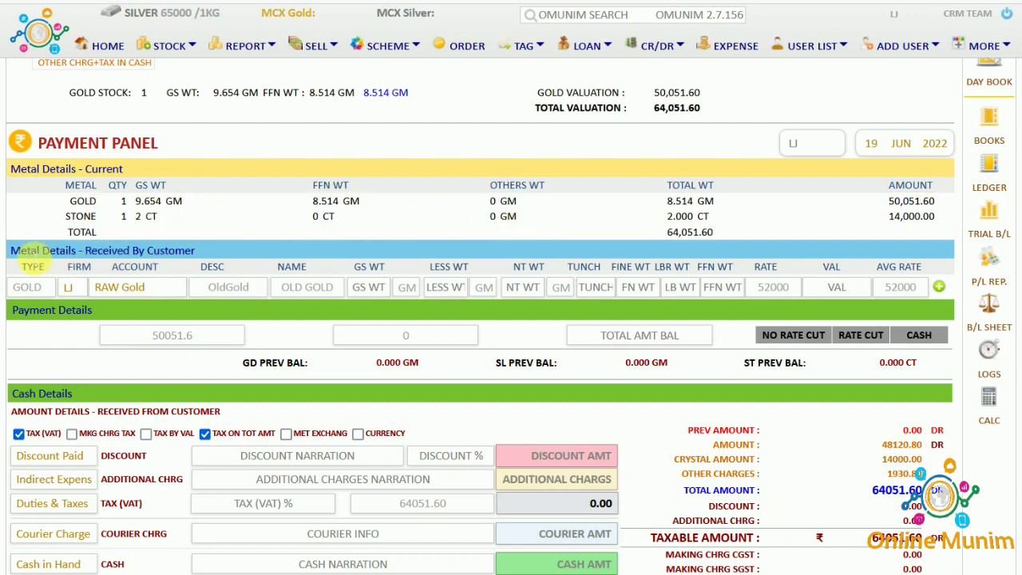
drag(18, 250, 278, 253)
click(278, 253)
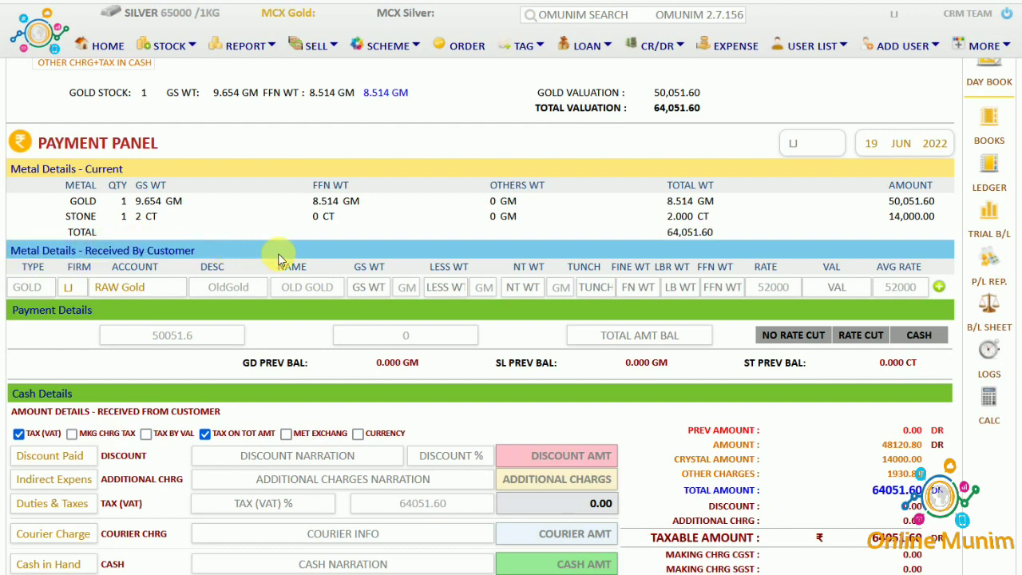
click(398, 327)
click(370, 291)
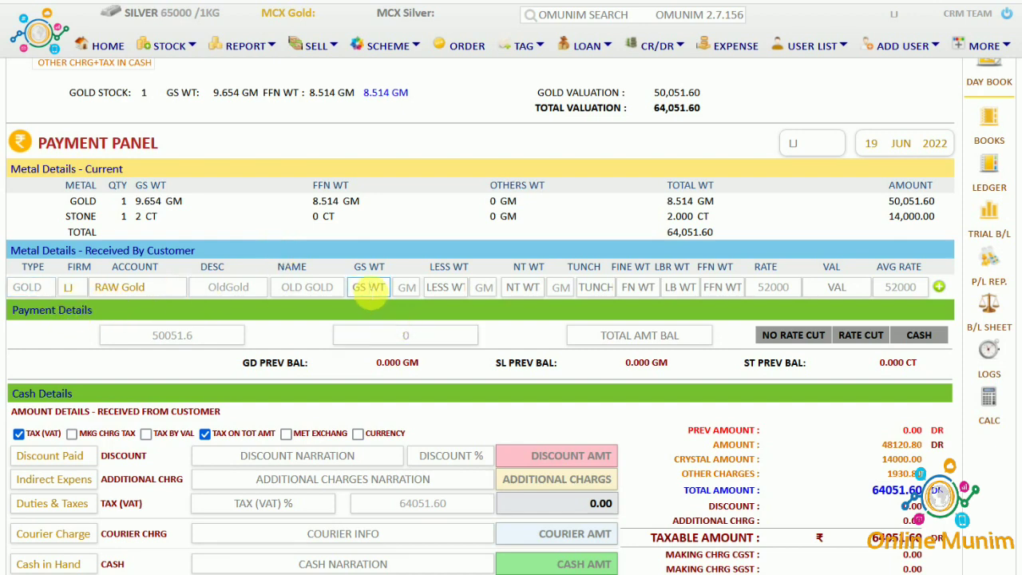
Record the old gold received from the customer with a gross weight of 2 GM and a tunch of 75.
text(2)
key(Tab)
key(Tab)
key(Tab)
key(Tab)
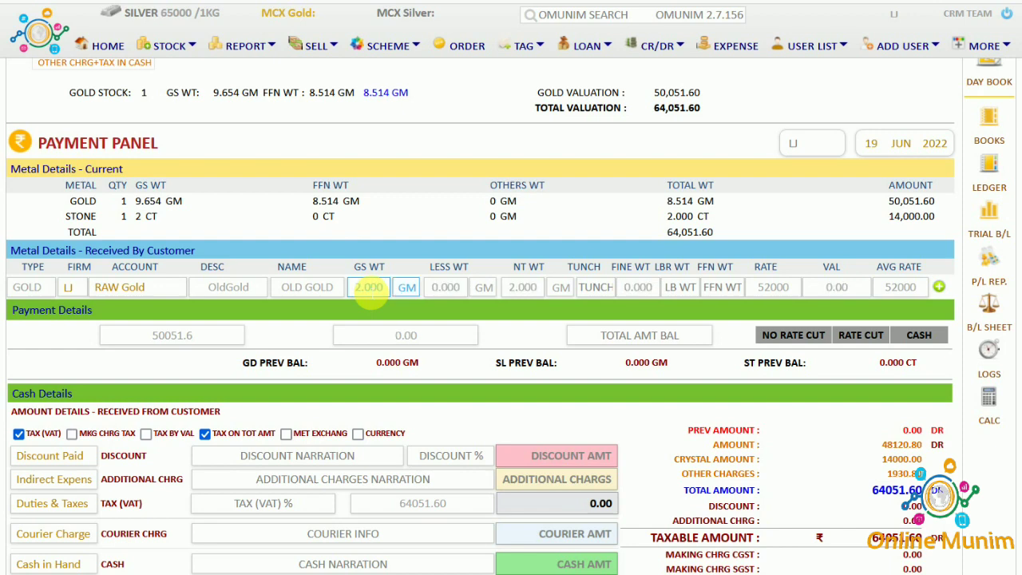
key(Tab)
key(Tab)
text(75)
key(Tab)
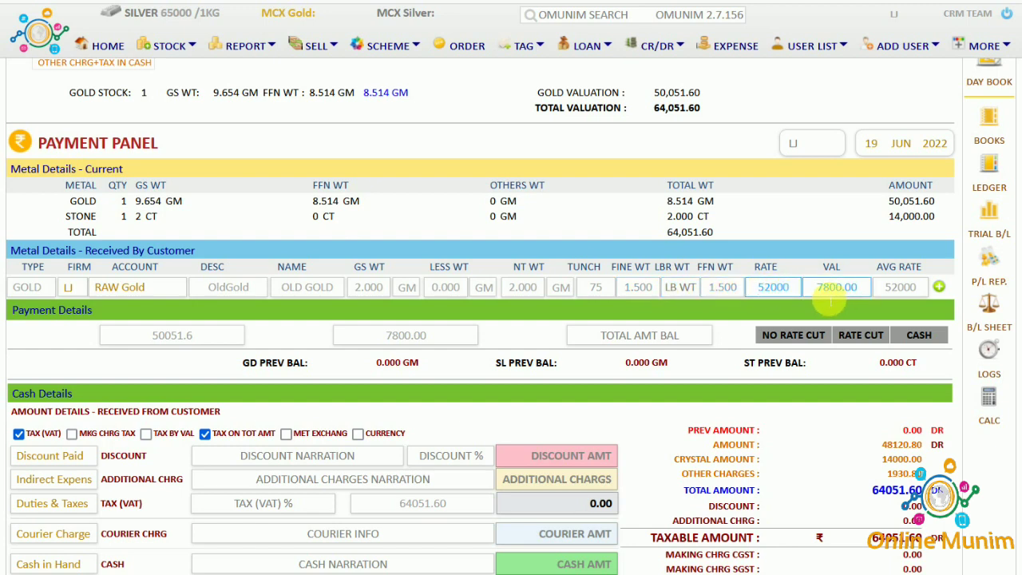
Examine the invoice totals, the metal received amount and the cash details fields for discounts, additional charges and payment methods.
scroll(796, 392, down, 3)
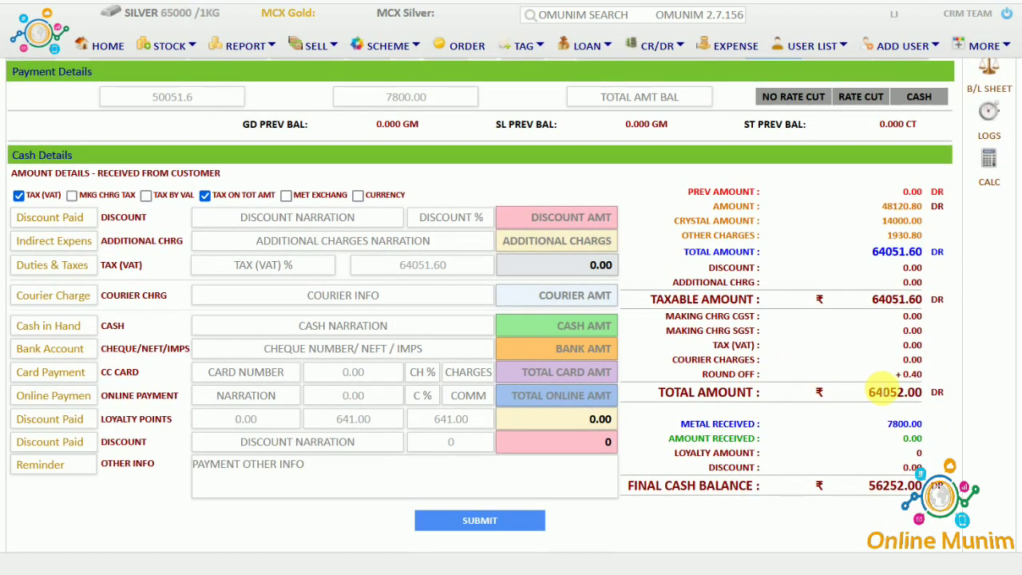
click(891, 425)
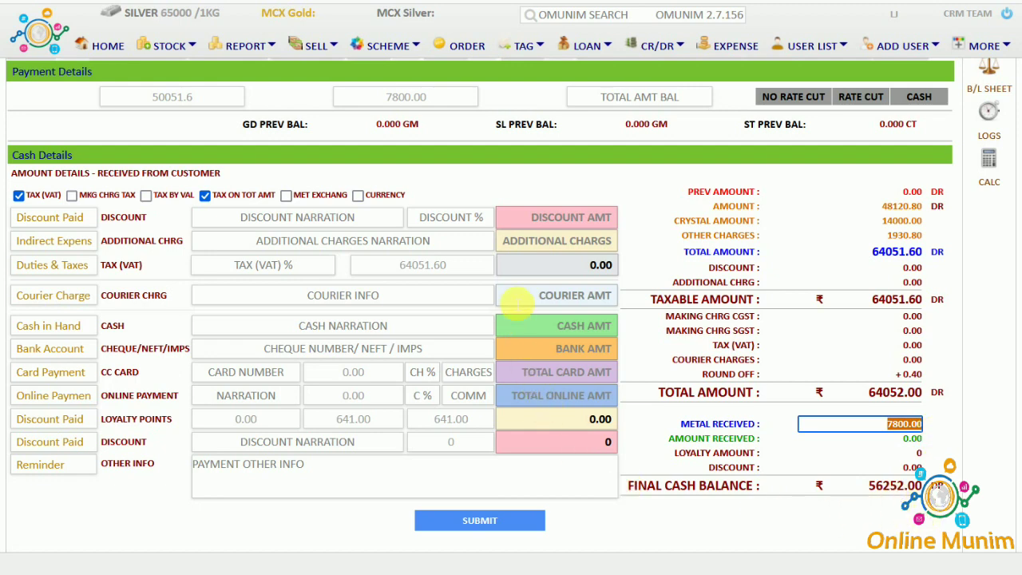
scroll(515, 302, up, 3)
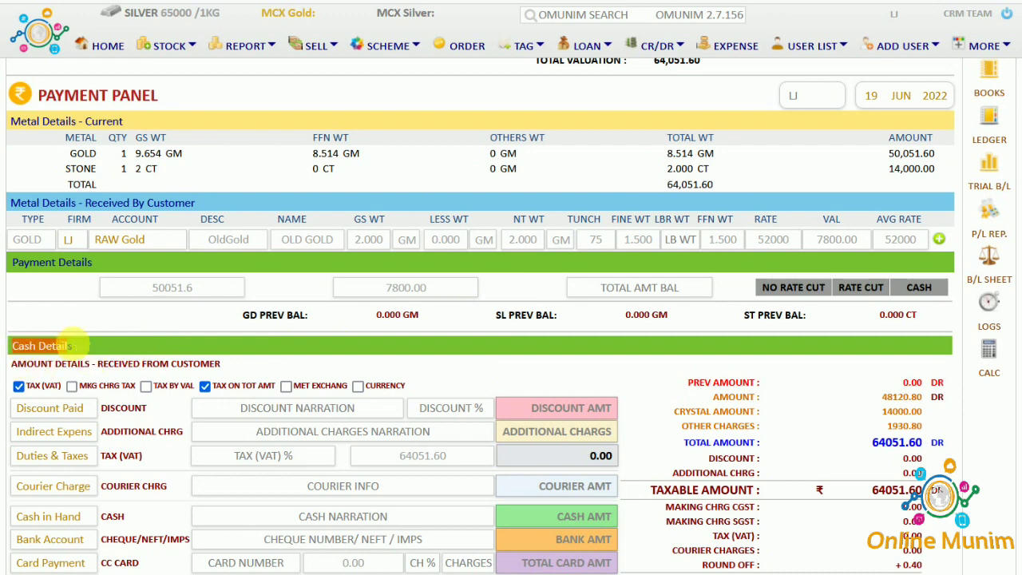
scroll(274, 368, down, 3)
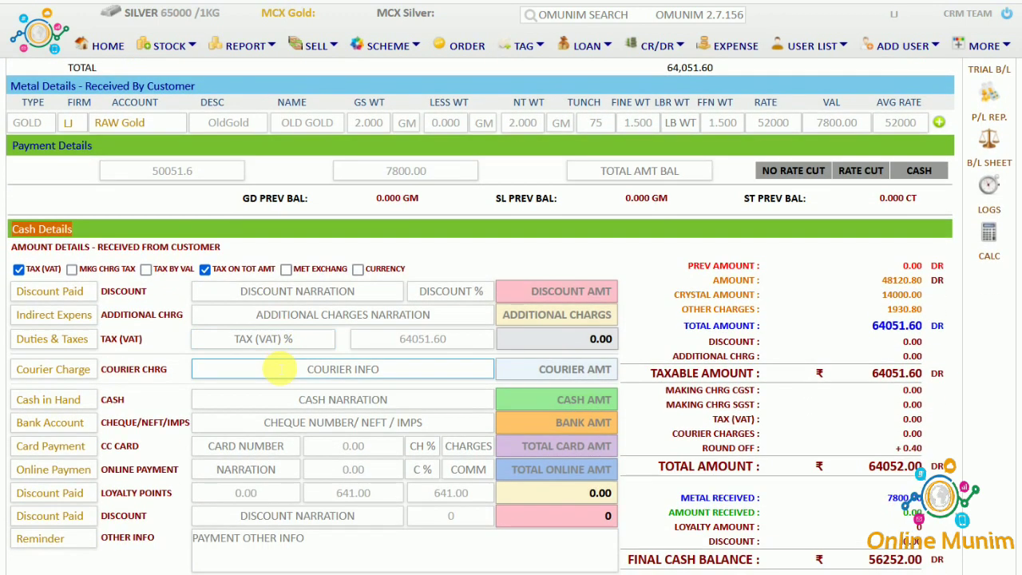
scroll(409, 397, down, 2)
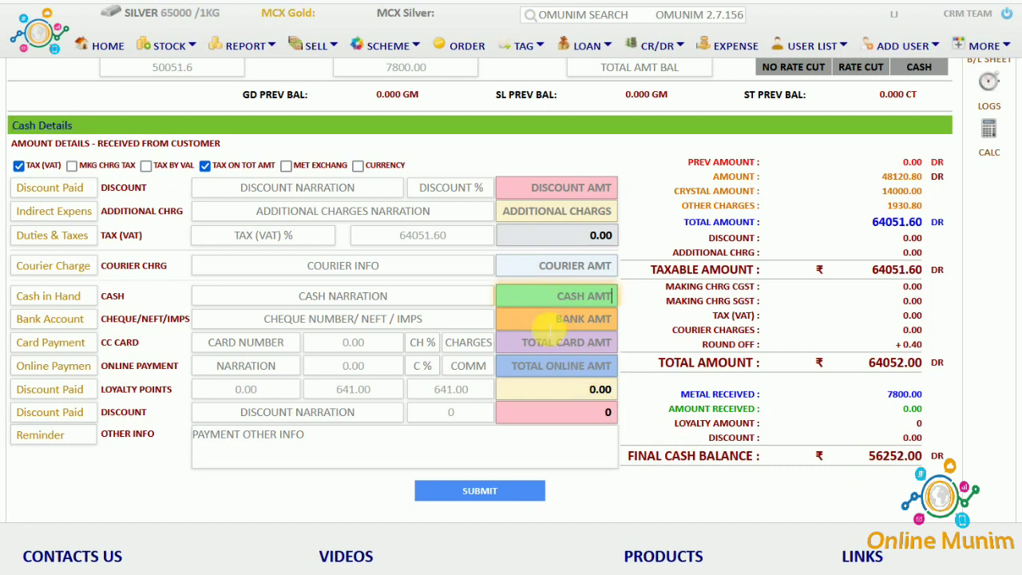
click(554, 369)
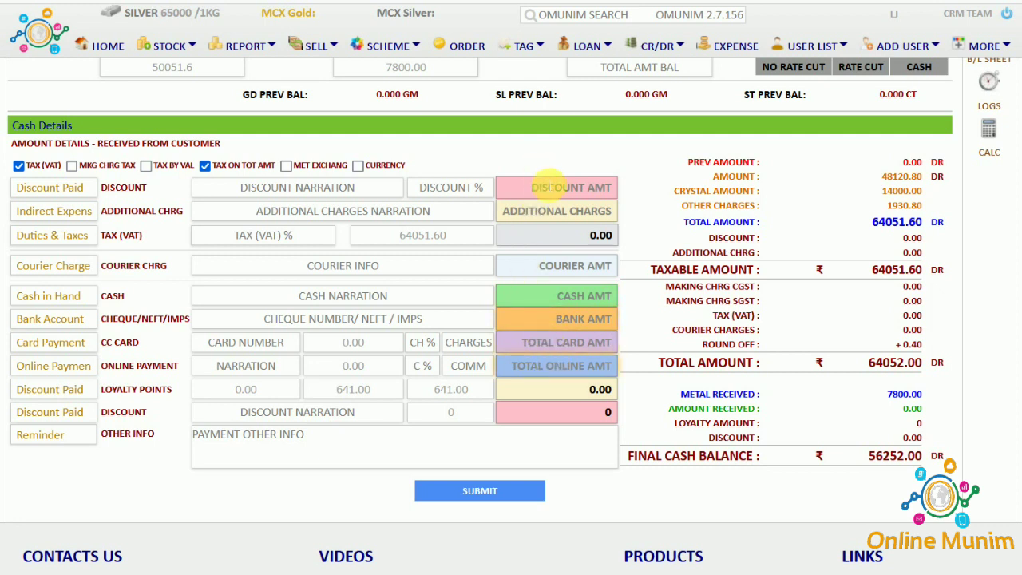
click(552, 182)
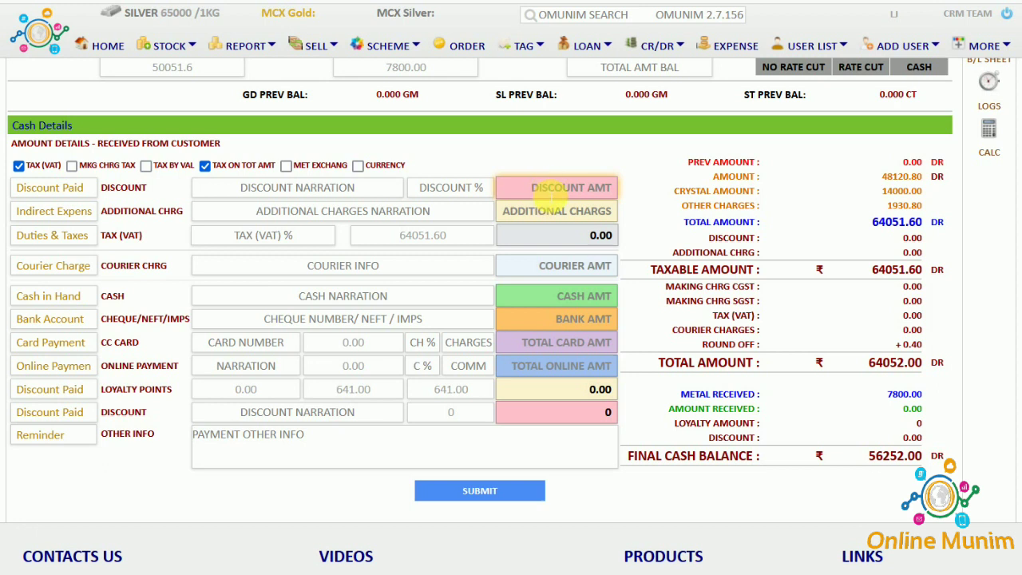
click(556, 212)
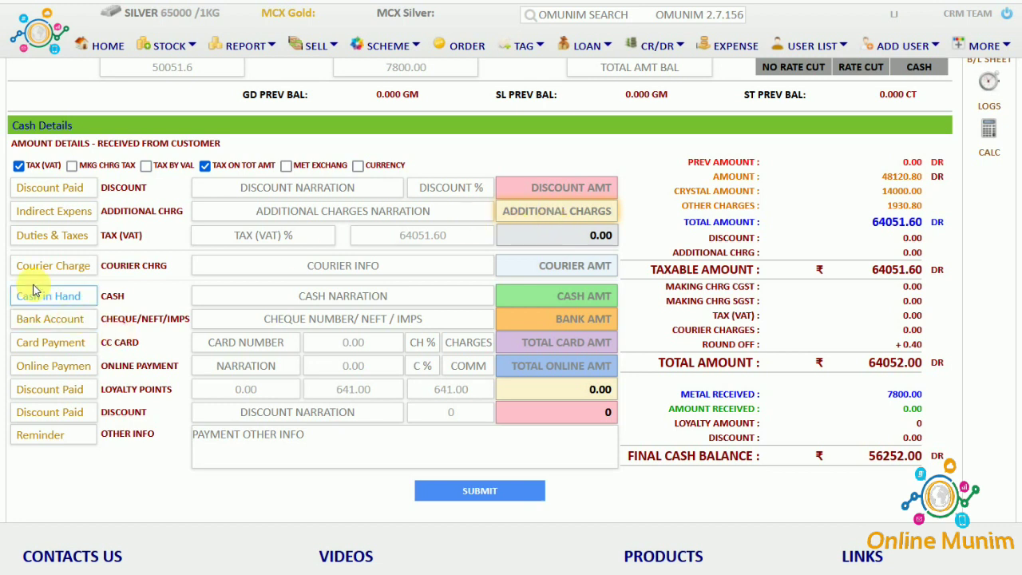
Apply 3% VAT to the invoice and leave the courier amount empty.
click(248, 241)
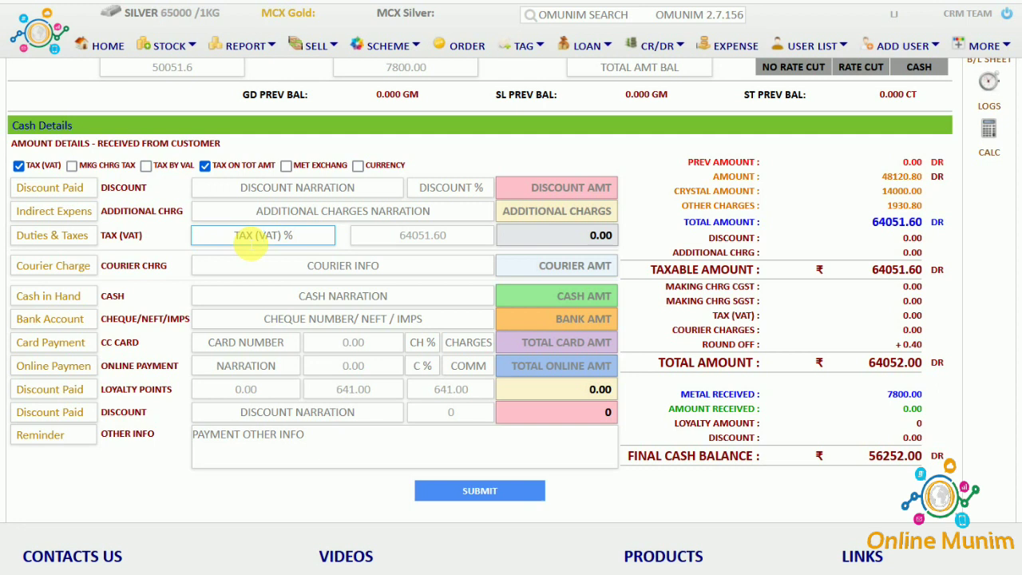
text(3)
key(Tab)
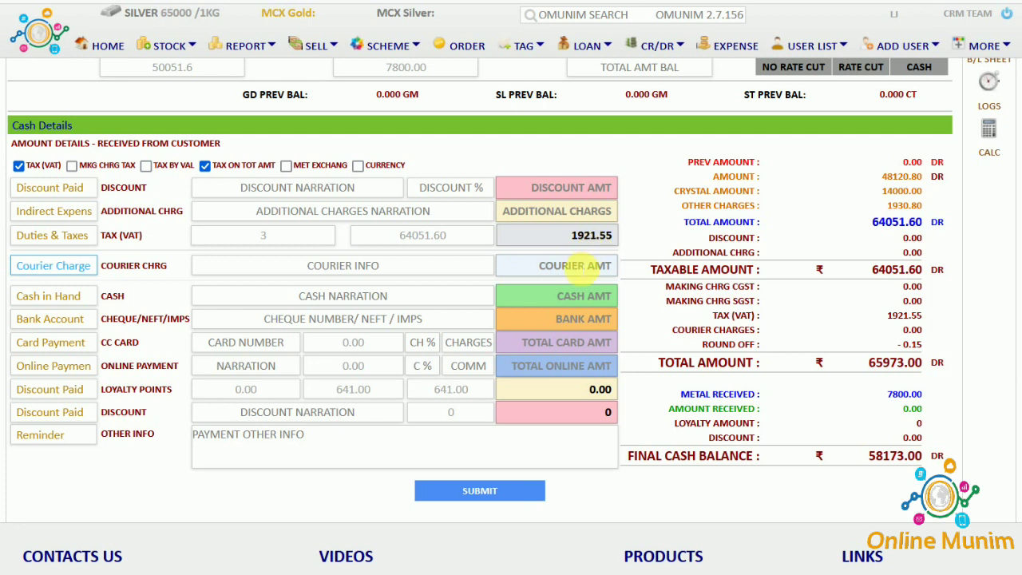
click(578, 272)
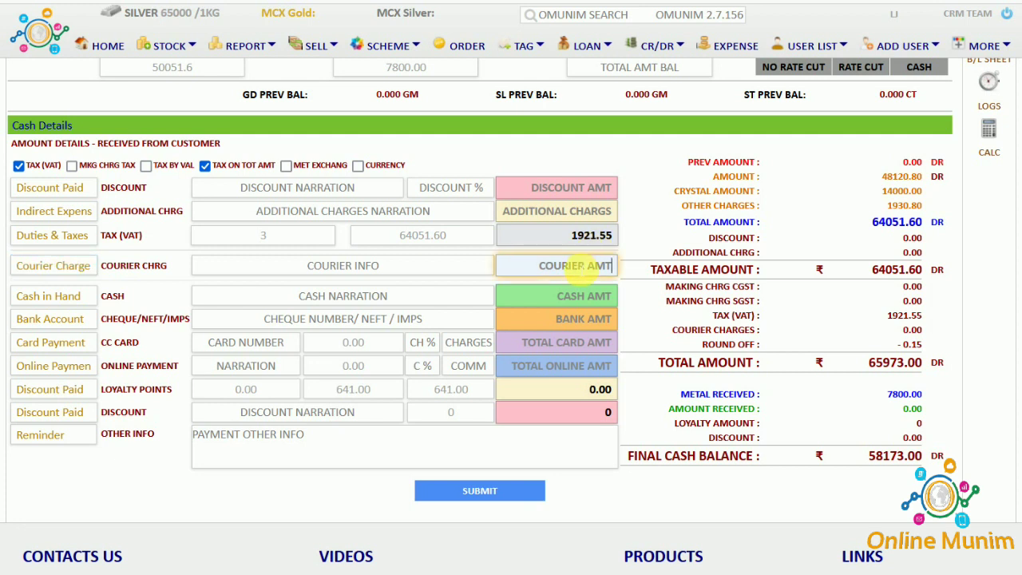
Record a cash payment of 20000 and a cheque/NEFT/IMPS bank payment of 20000 from the customer.
click(584, 297)
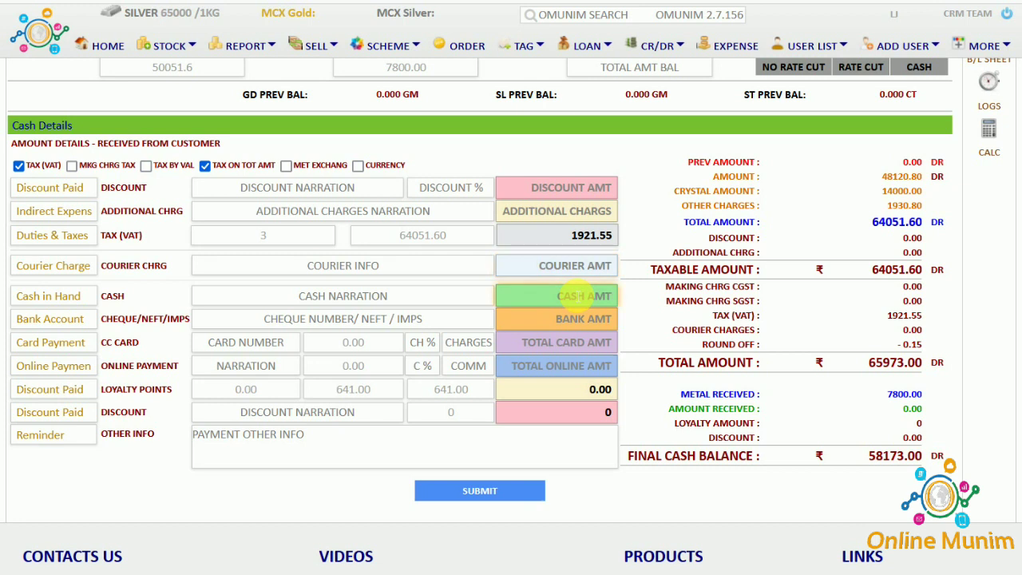
text(20000)
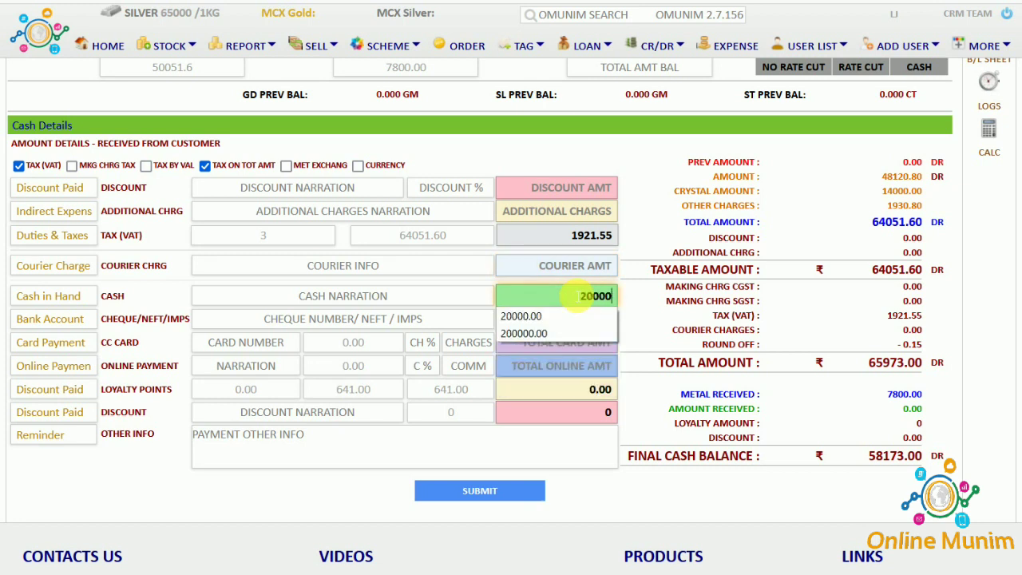
click(567, 317)
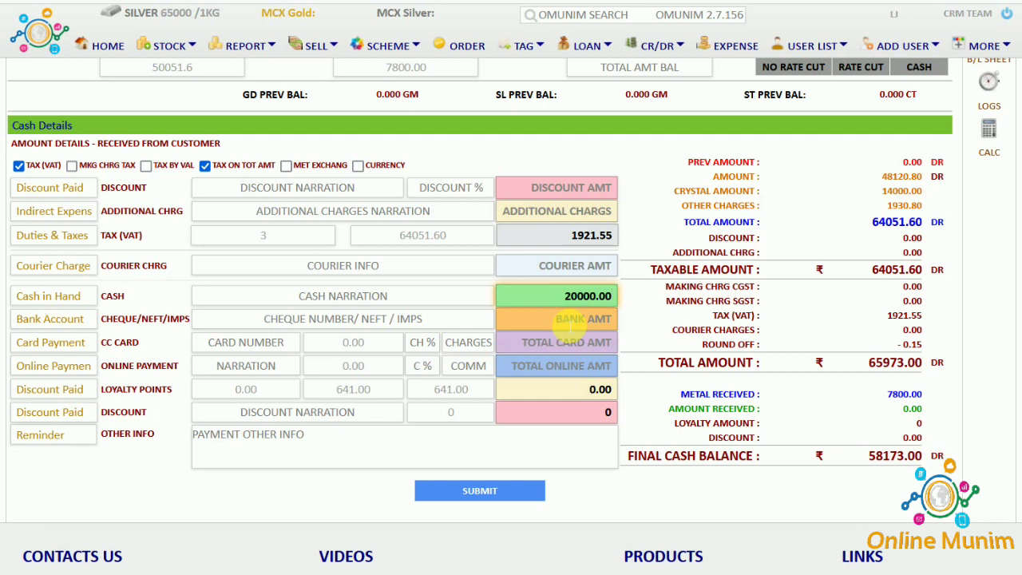
click(572, 326)
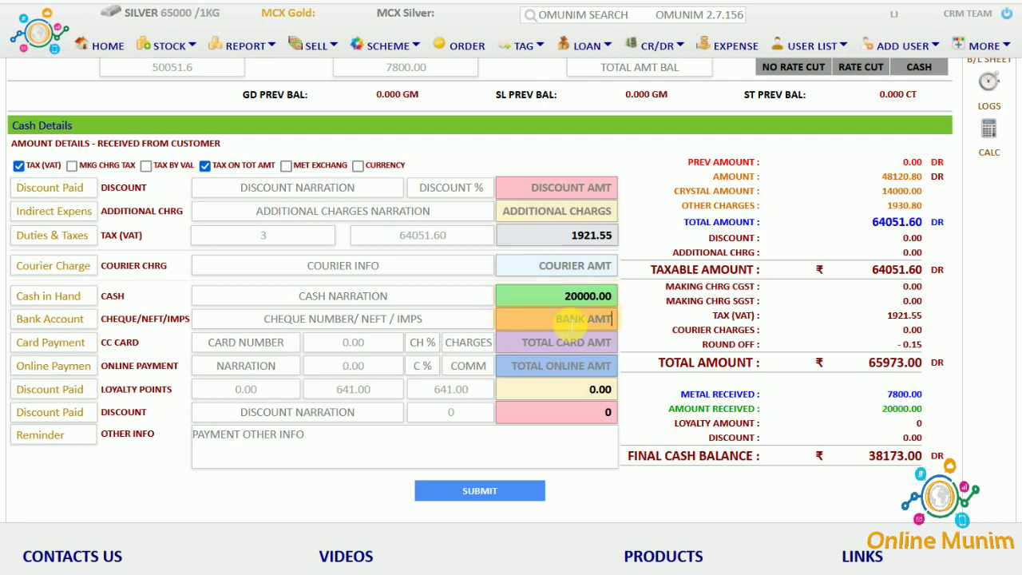
text(20000)
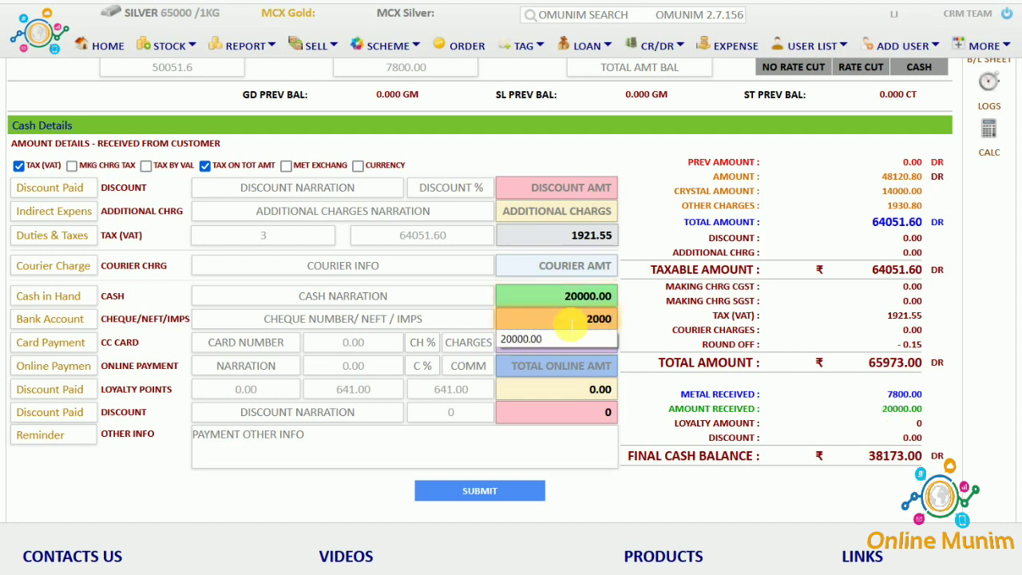
click(469, 321)
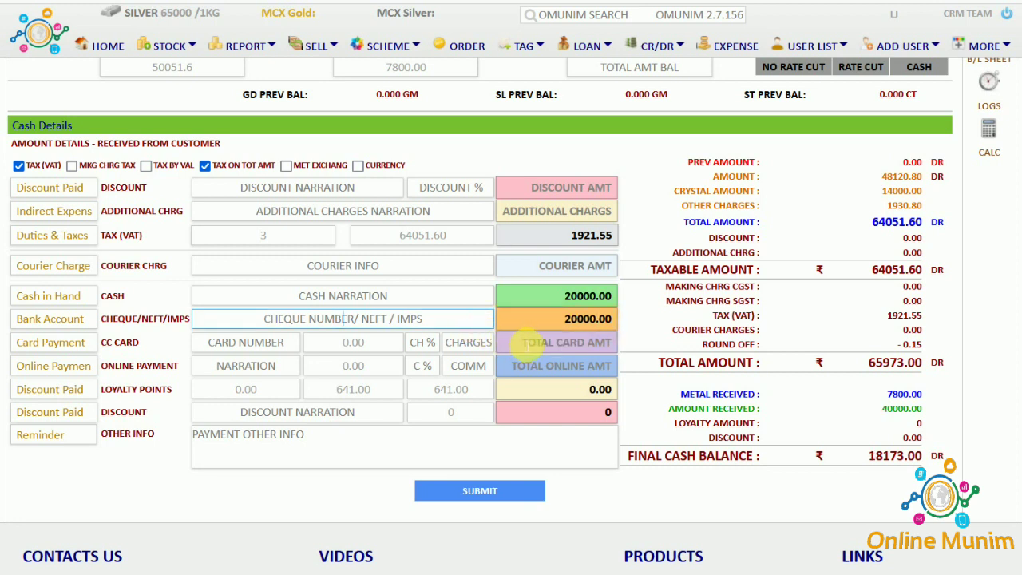
Record a card payment of 5000 and an online payment of 10000 on the invoice.
click(559, 347)
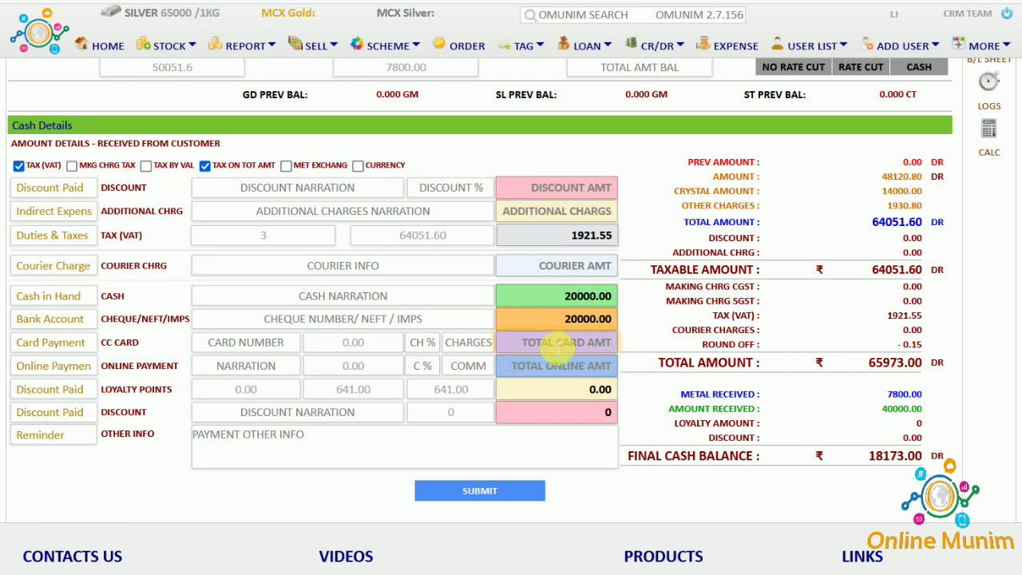
text(5000)
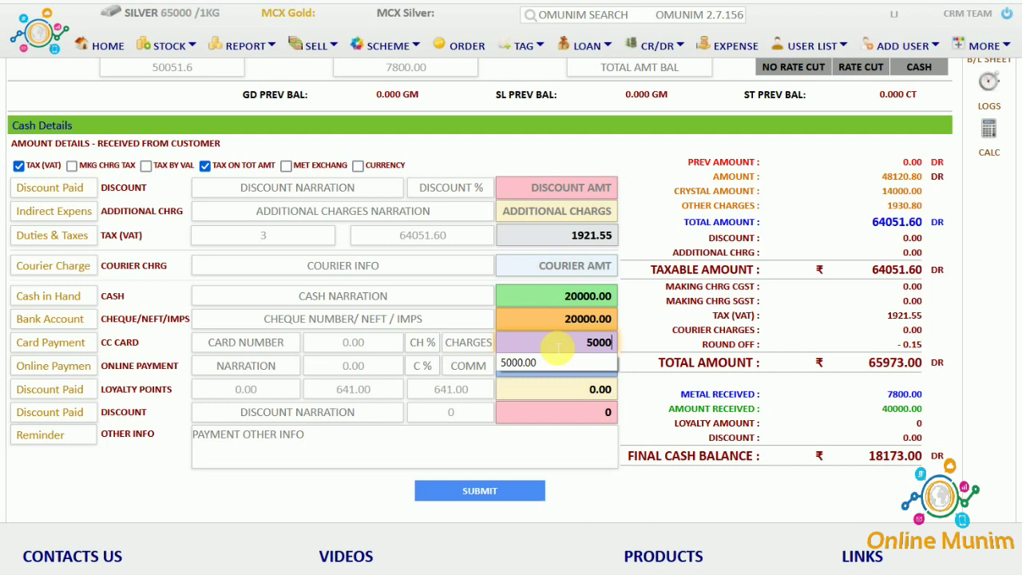
key(Tab)
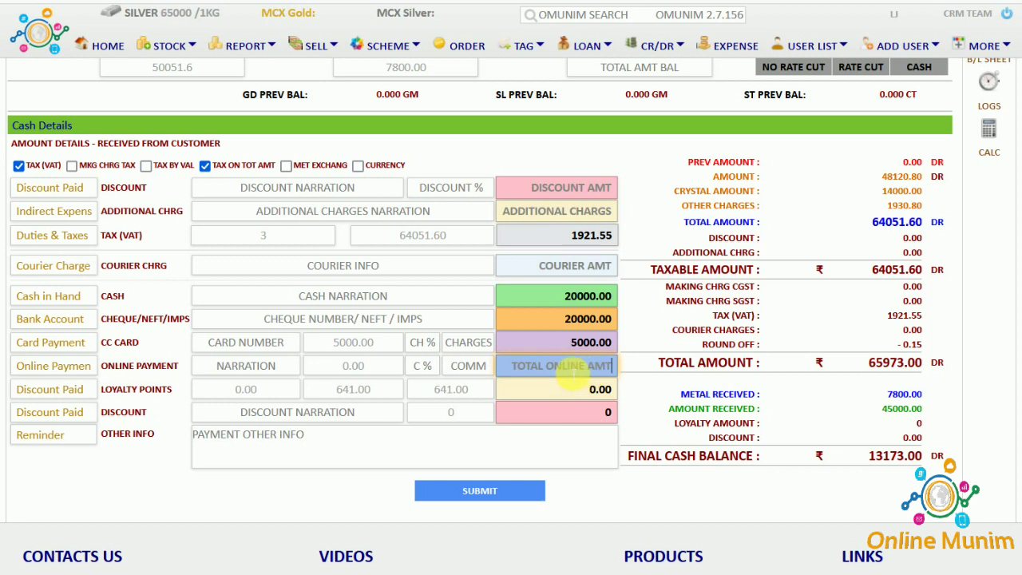
text(10000)
click(563, 447)
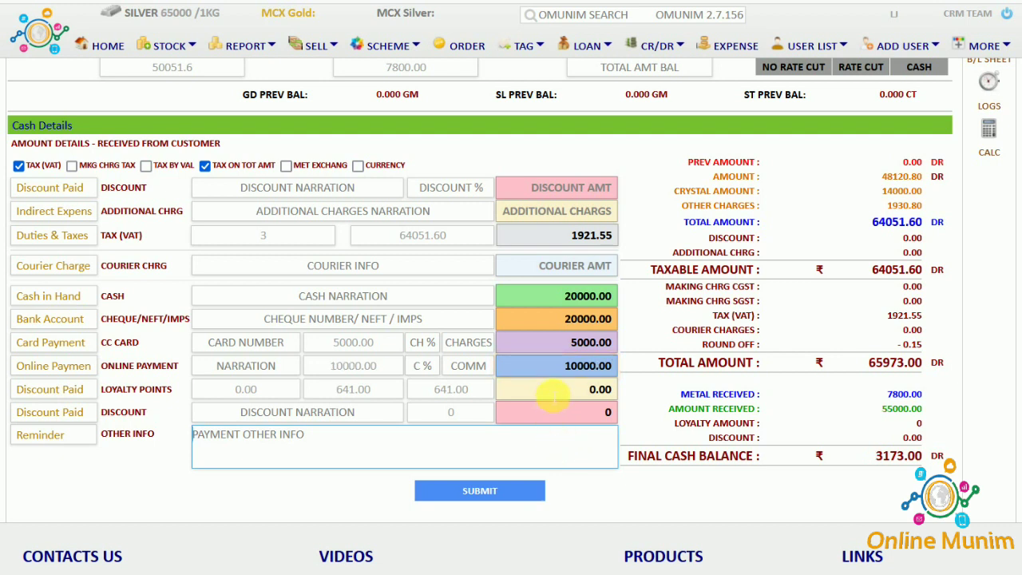
Leave the loyalty points unredeemed and give a closing discount of 73 on the remaining balance.
click(554, 394)
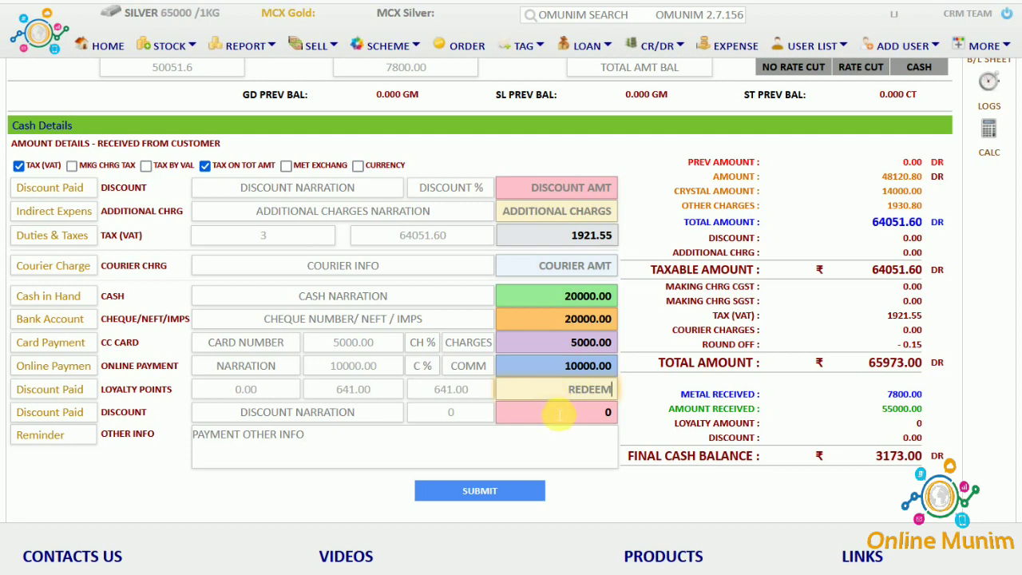
click(559, 414)
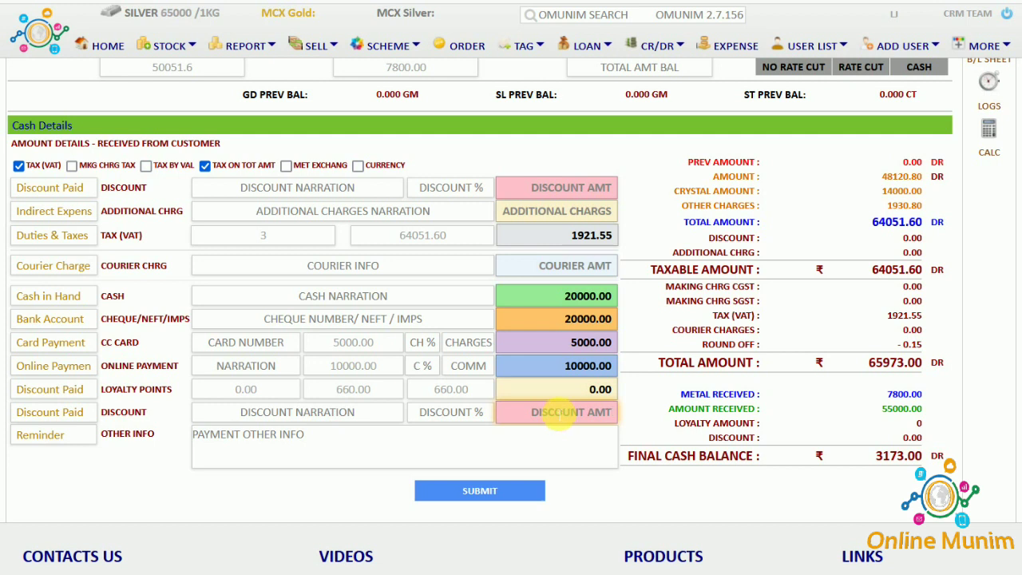
text(73)
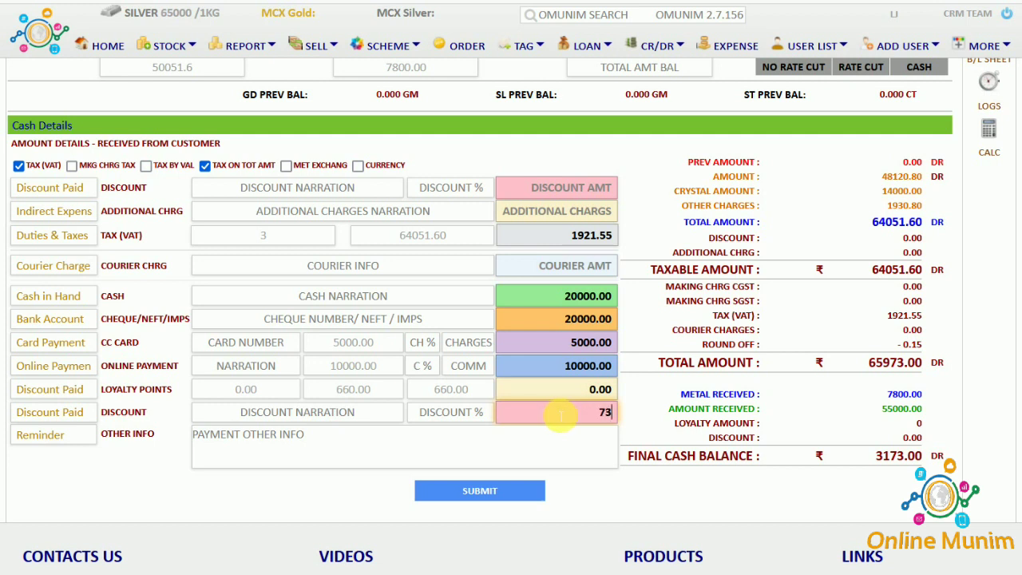
key(Tab)
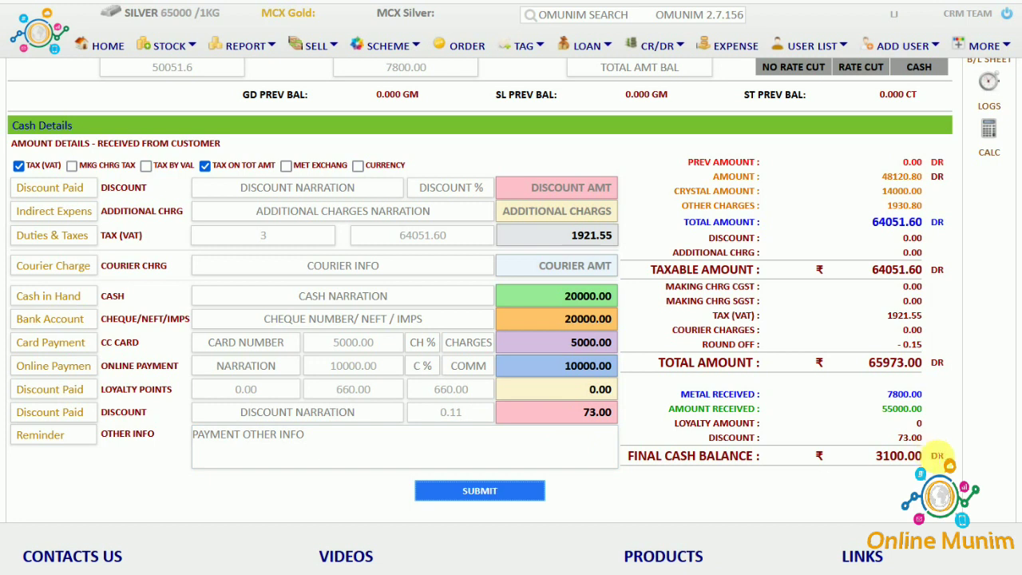
drag(881, 462, 917, 461)
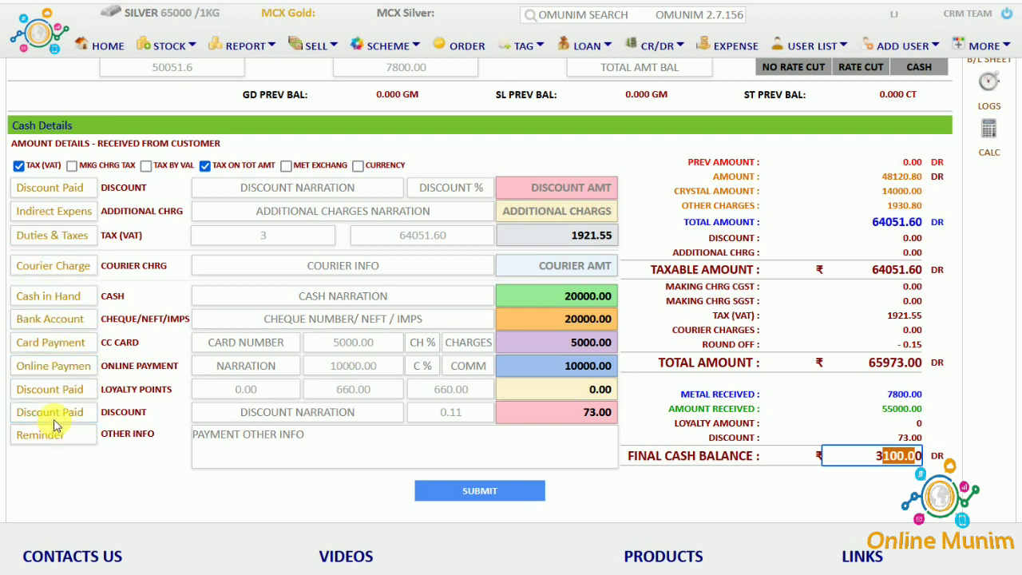
Choose Bank Account as the account for the cheque/NEFT/IMPS payment and submit the invoice's payment.
click(54, 325)
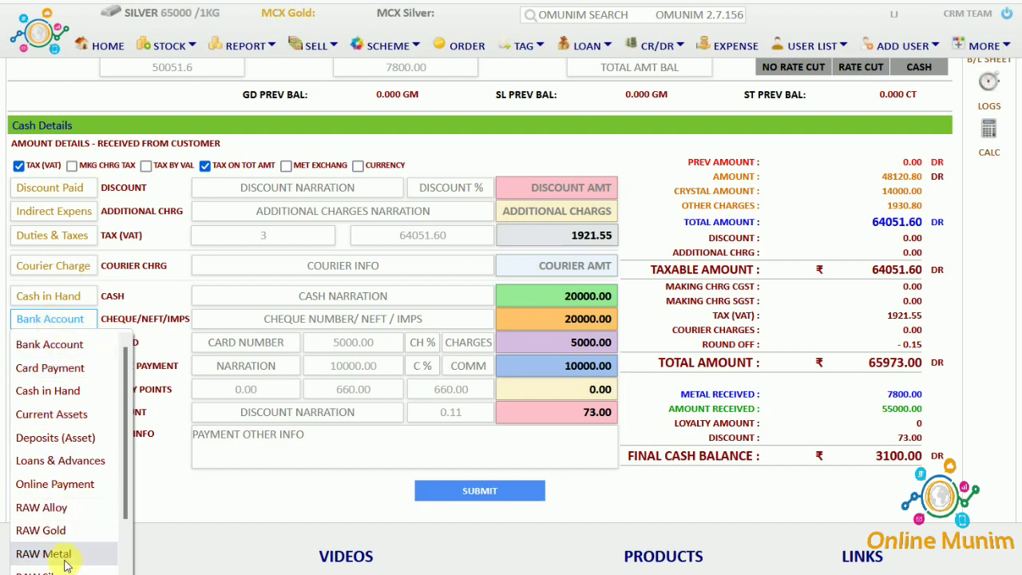
click(58, 354)
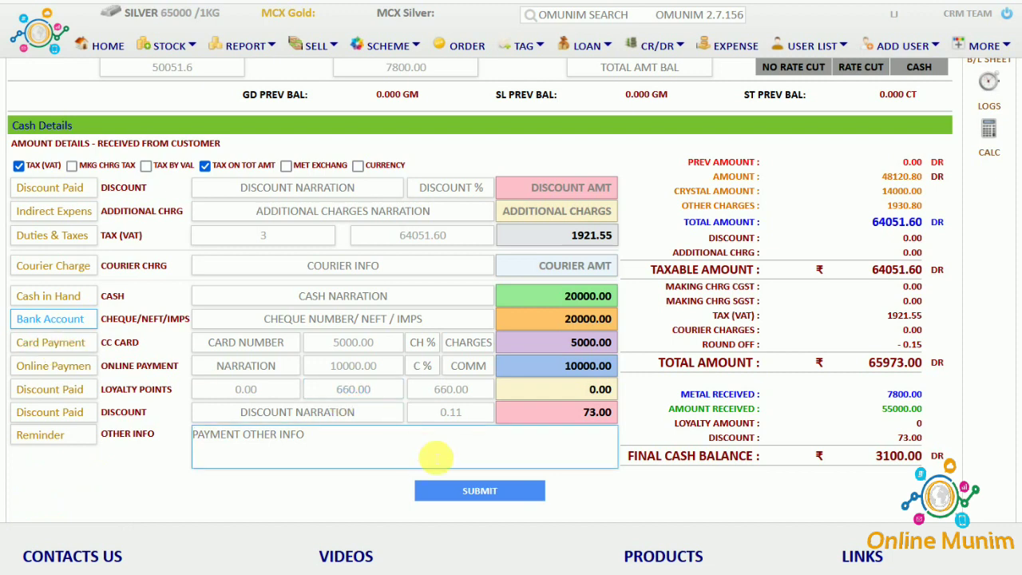
click(480, 492)
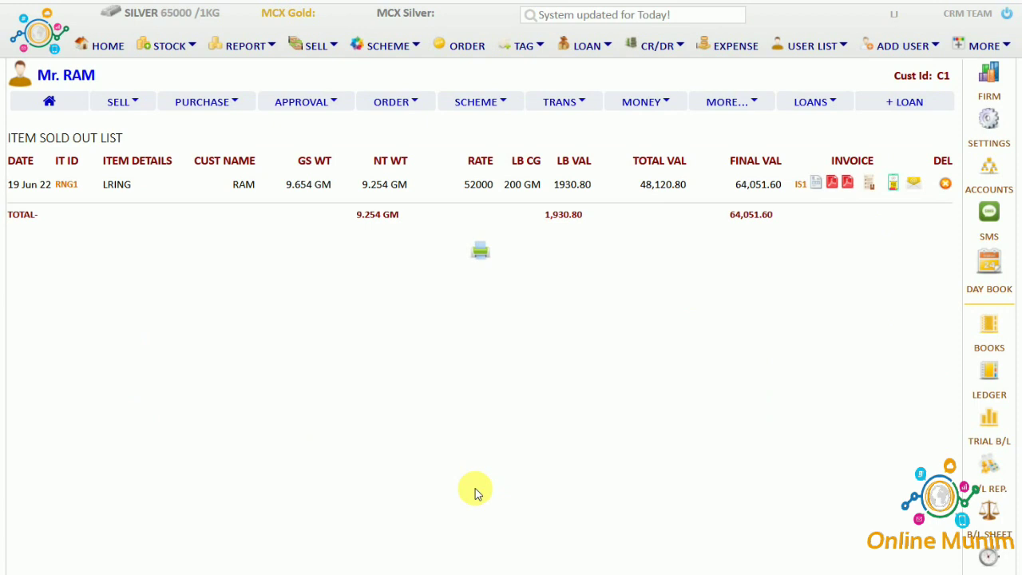
Open the invoice of the sold ring RNG1 from the sold-out list and review its item, metal and payment details.
drag(80, 199, 453, 186)
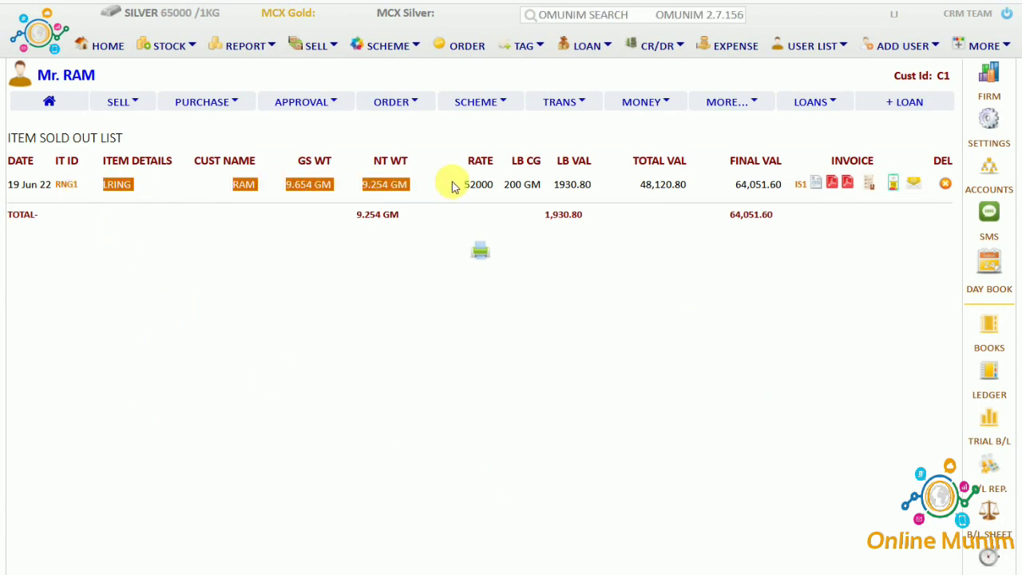
click(815, 186)
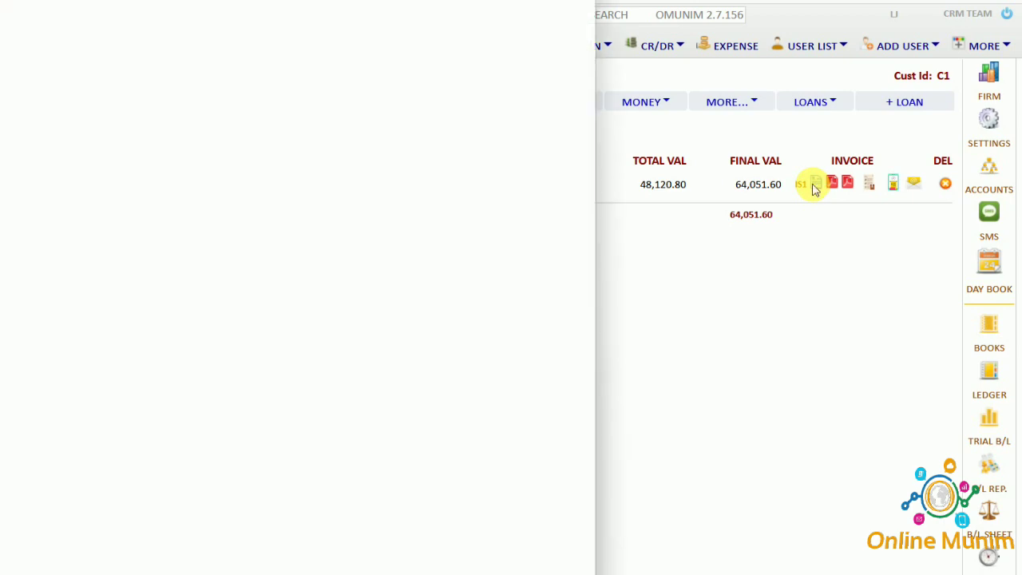
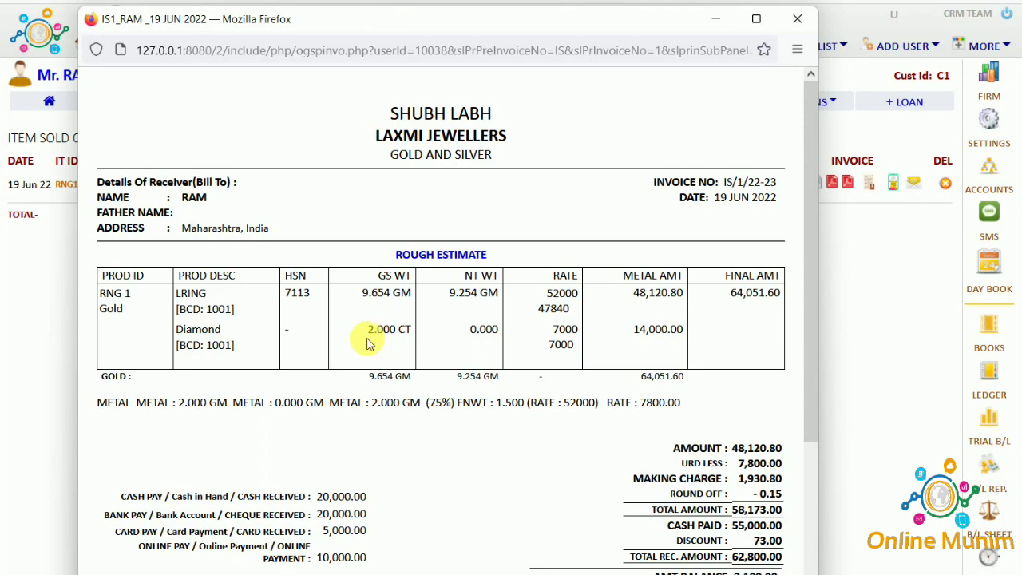
scroll(367, 342, up, 4)
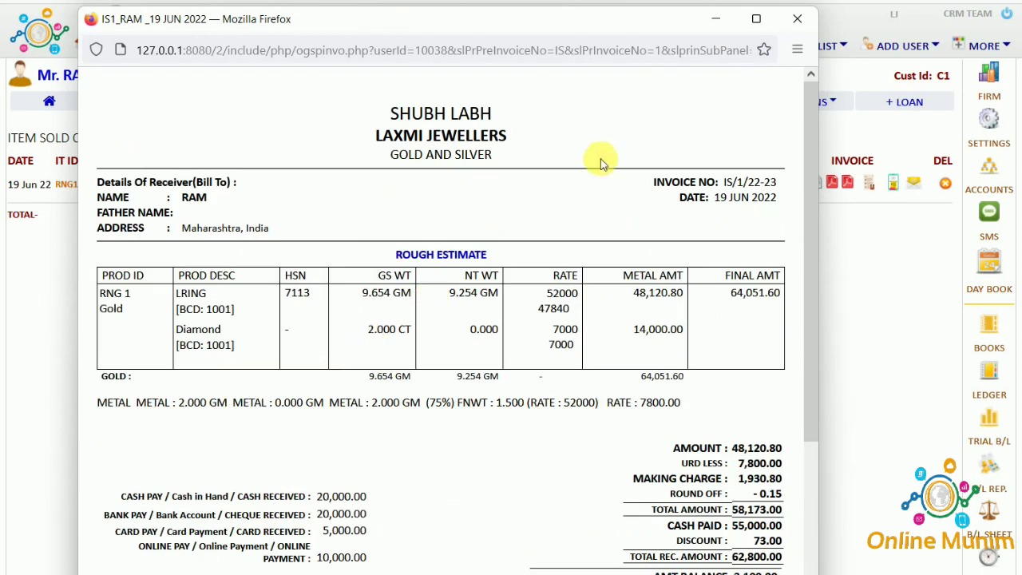
Close the rough estimate and review the URD purchase invoice for the old gold of the same sale.
click(797, 18)
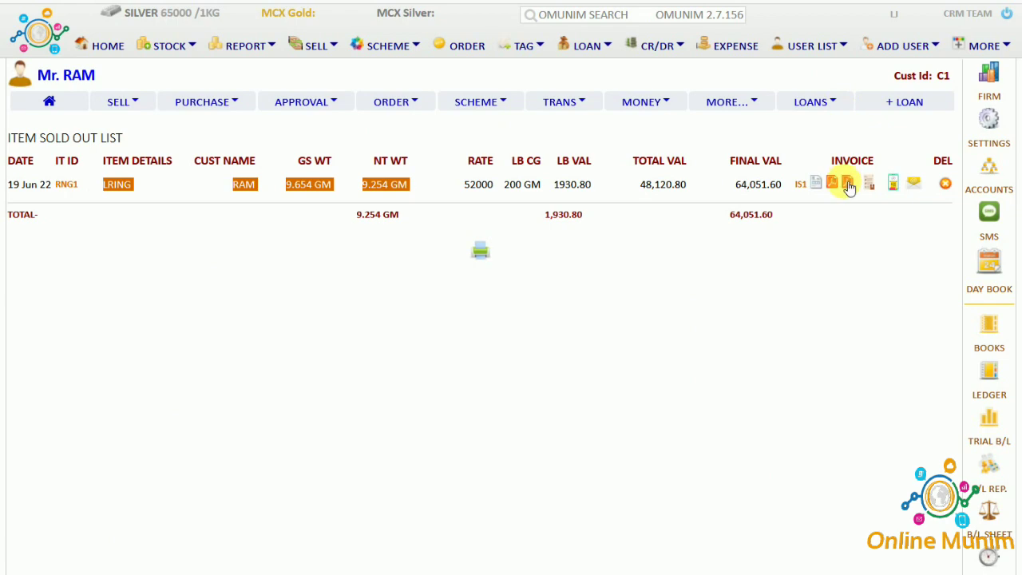
click(848, 184)
drag(141, 2, 316, 4)
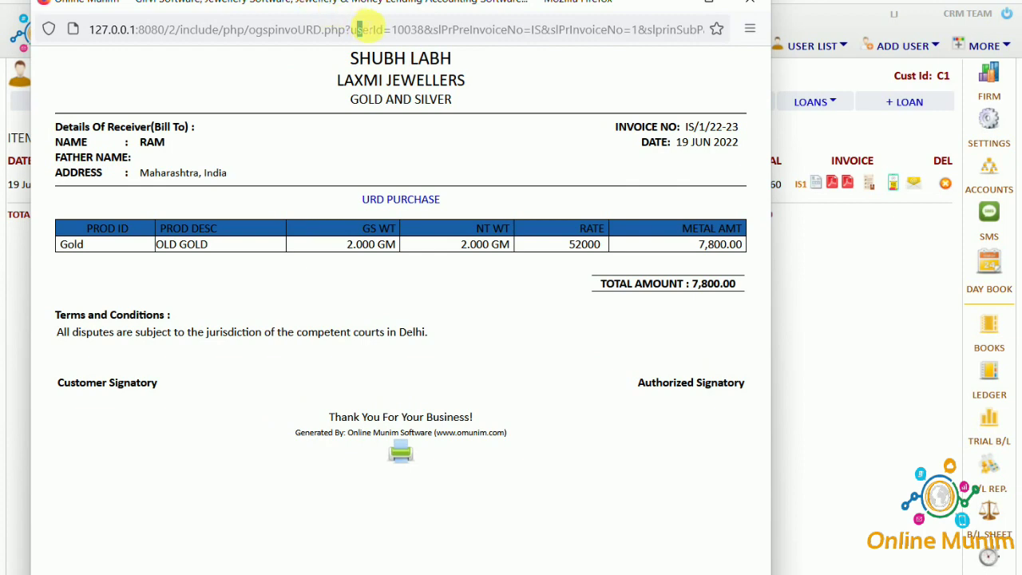
click(742, 9)
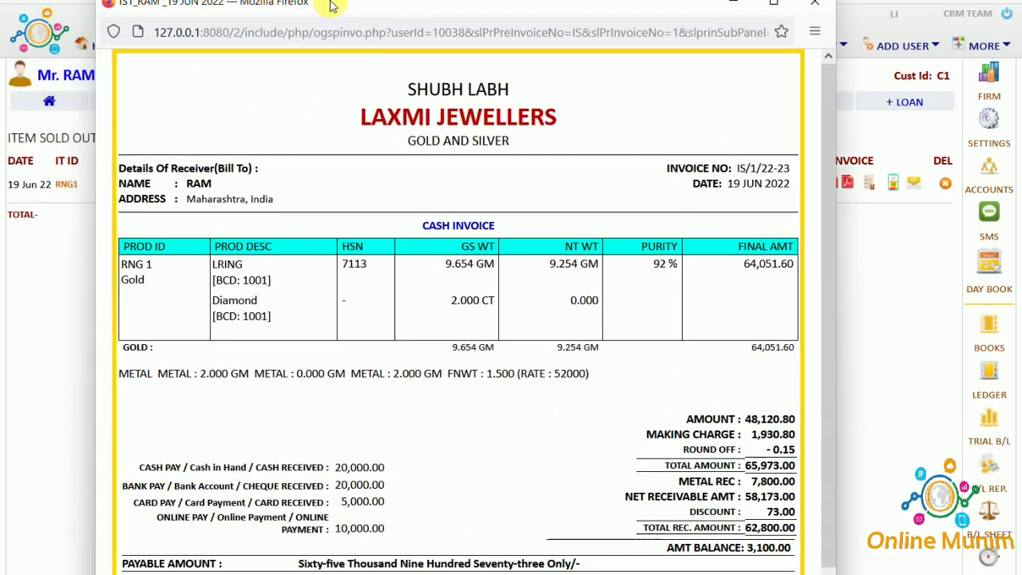
Review the cash invoice's item, payment and total amounts down to the customer signatory section, and close it.
scroll(389, 216, down, 3)
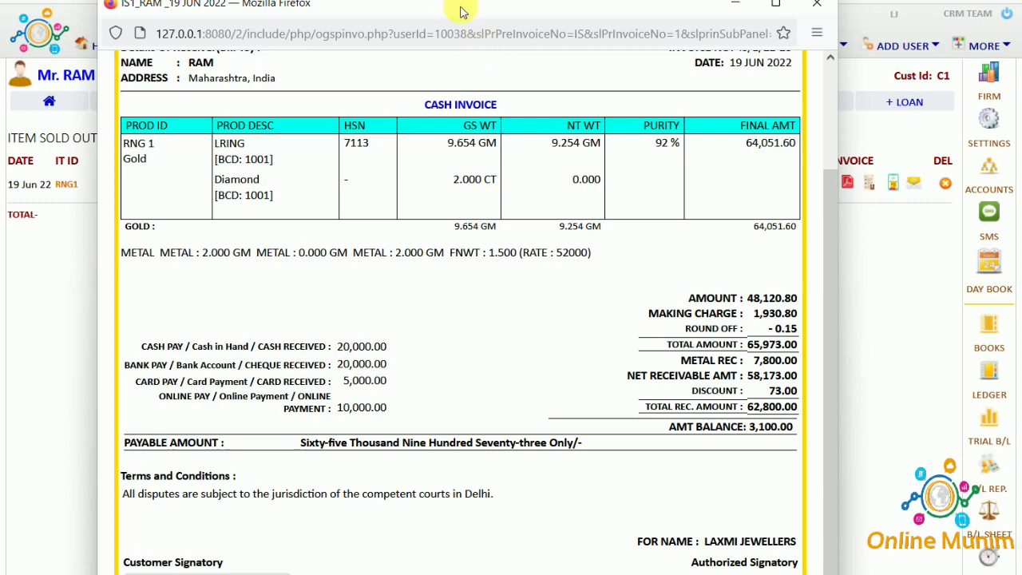
scroll(460, 320, down, 1)
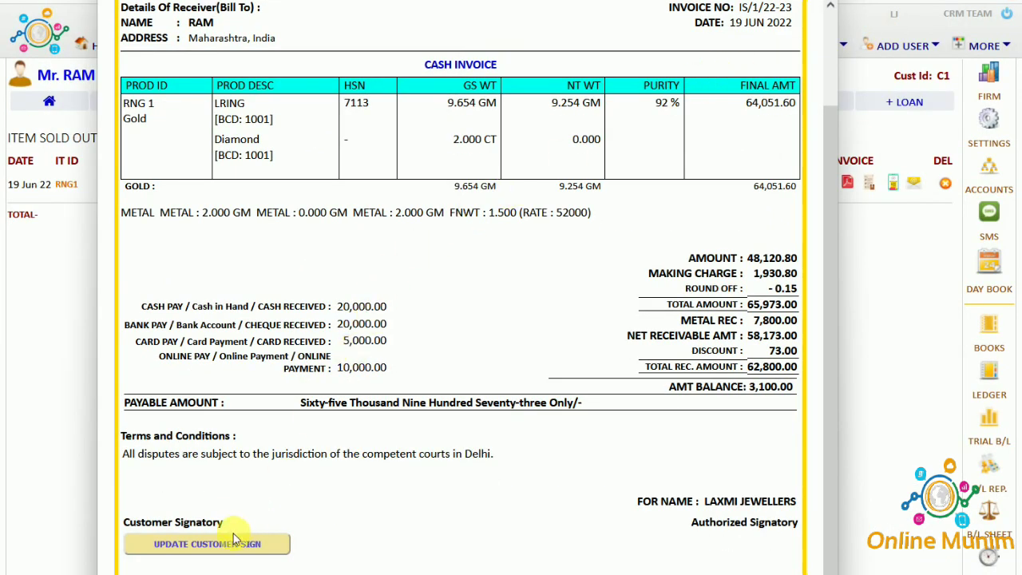
drag(125, 522, 224, 521)
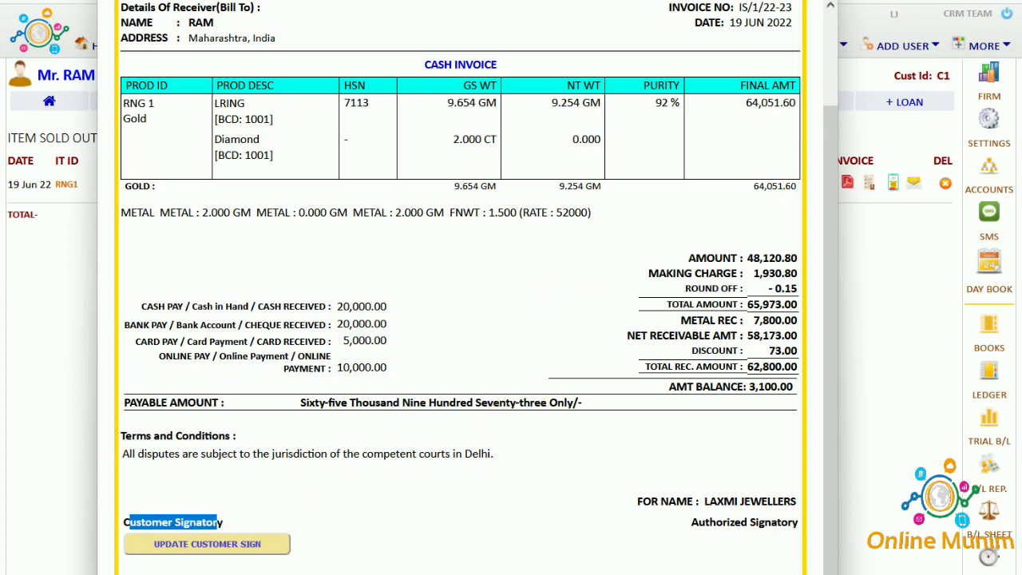
key(Escape)
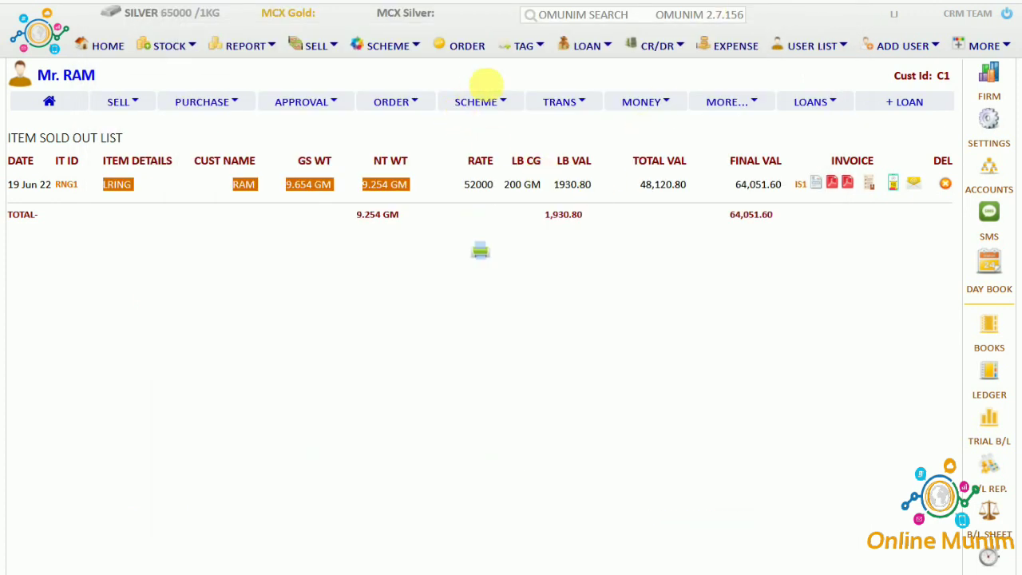
Go to the customer's home page and check the total amount in the udhaar transaction details.
click(51, 103)
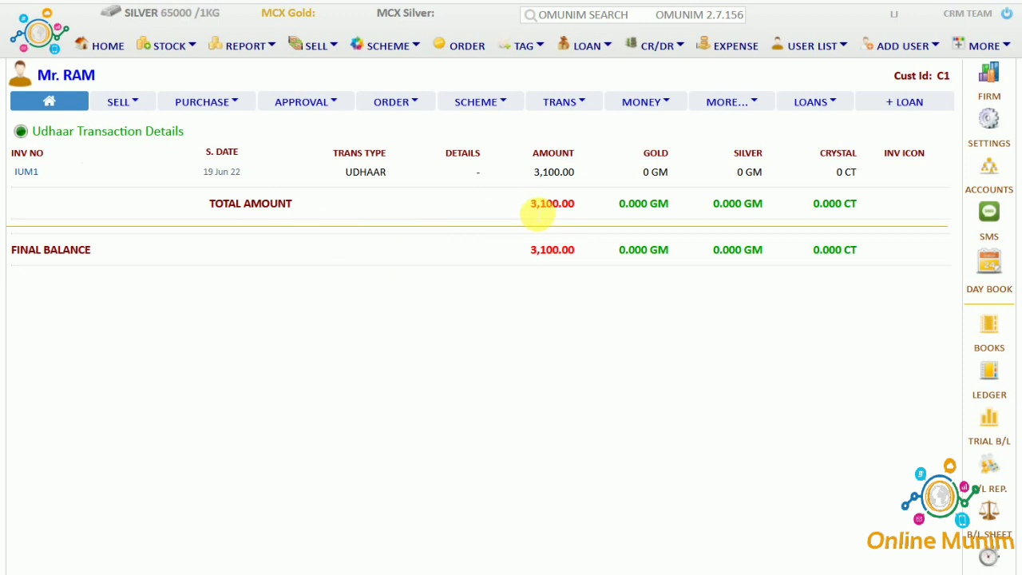
drag(531, 211, 578, 217)
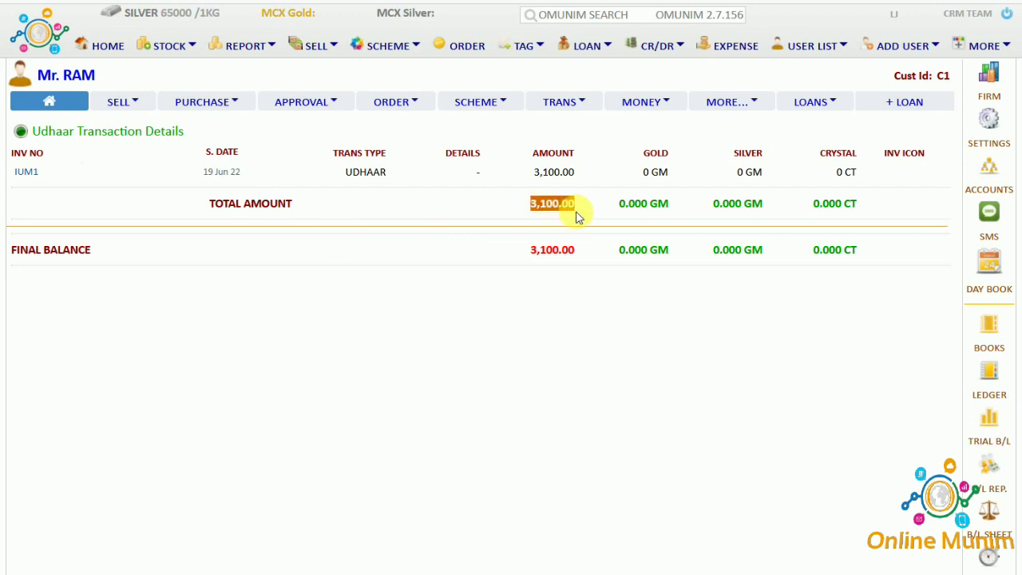
click(471, 297)
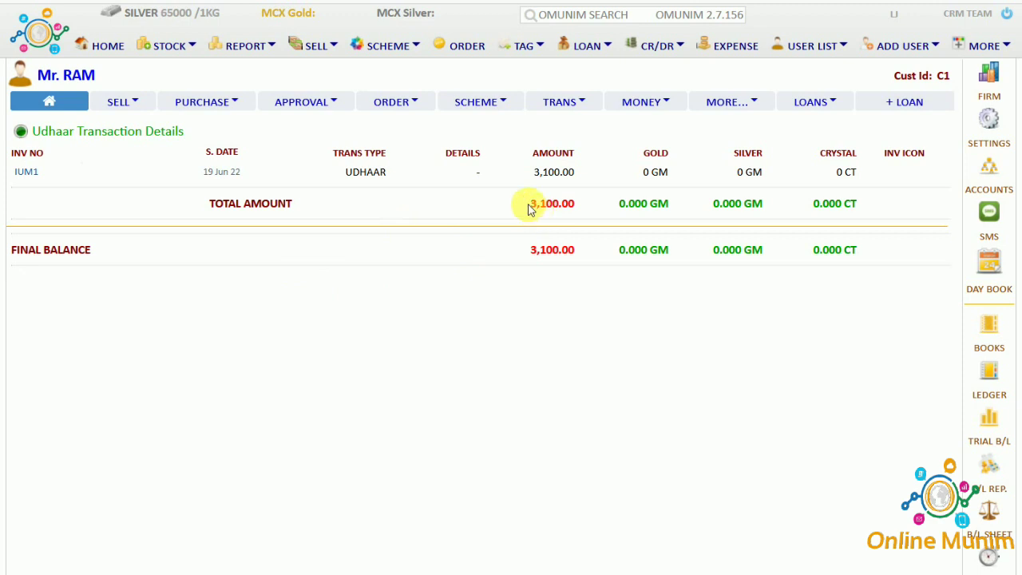
drag(527, 209, 582, 208)
click(406, 299)
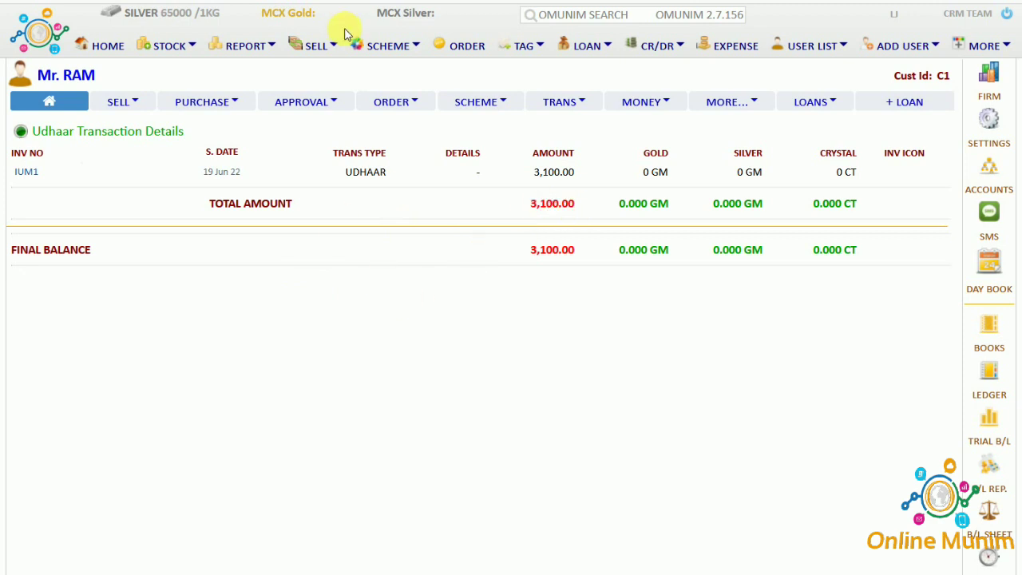
Open the general sell/purchase panel and review the amount and tax figures of the item sold invoice.
click(316, 48)
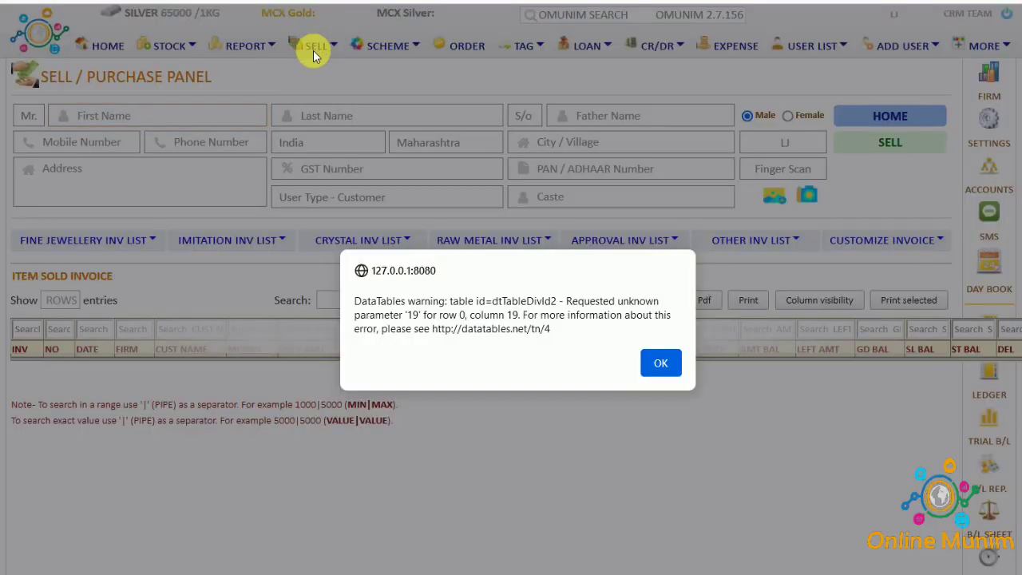
click(661, 364)
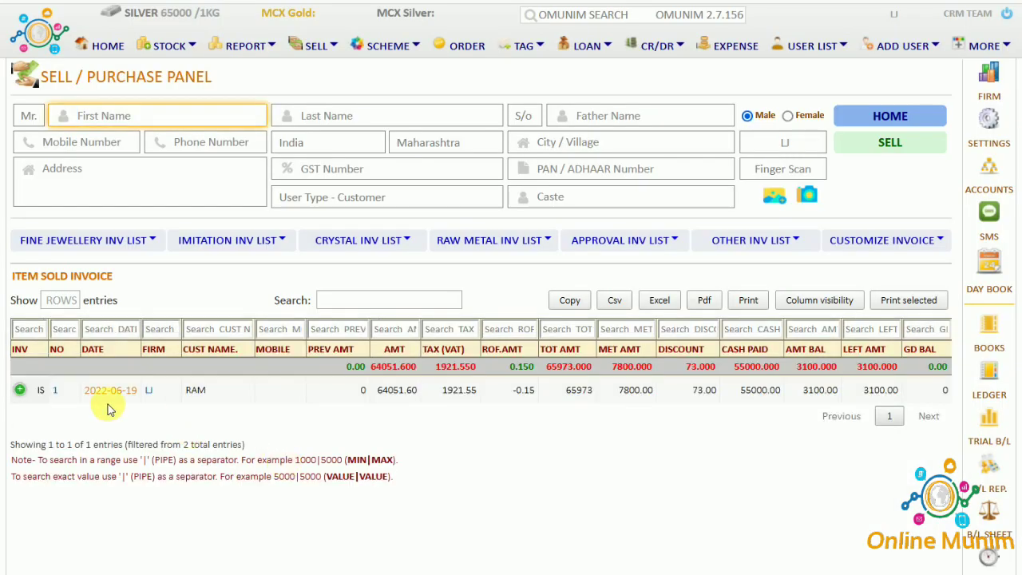
drag(64, 397, 476, 393)
click(285, 391)
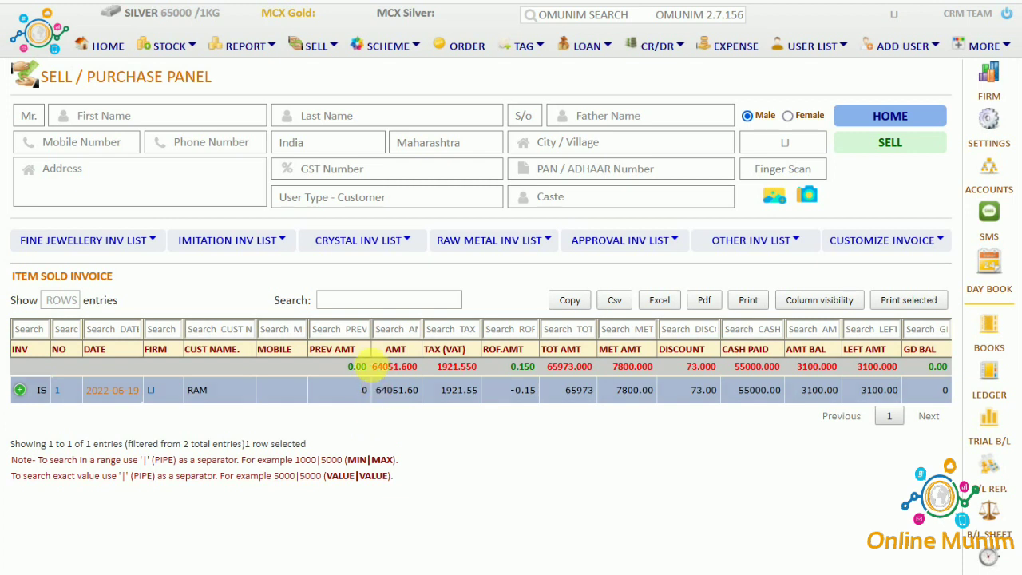
drag(372, 372, 483, 369)
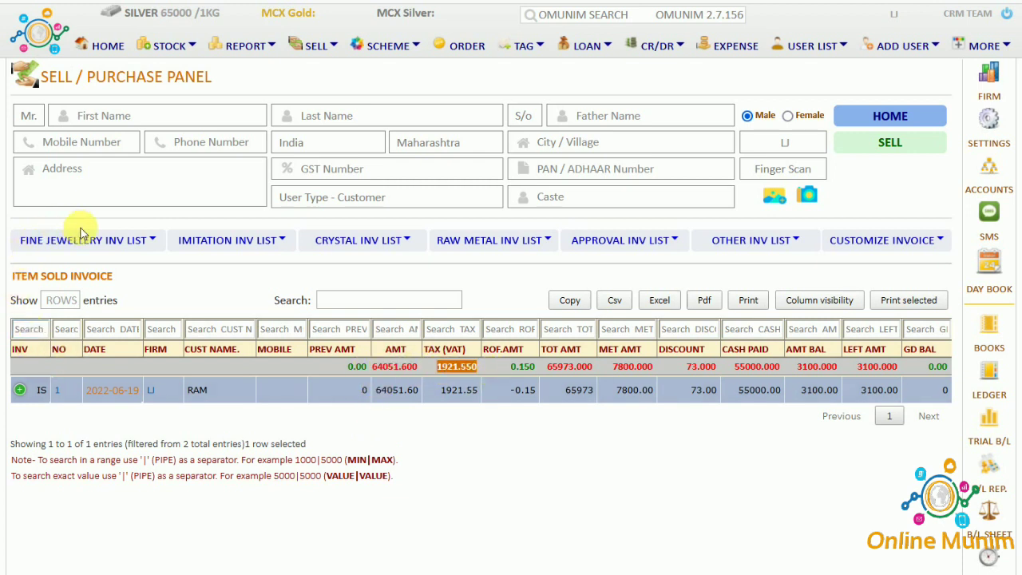
Show the fine jewellery sold-out item list and examine the metal and weight details of item RNG1.
click(156, 242)
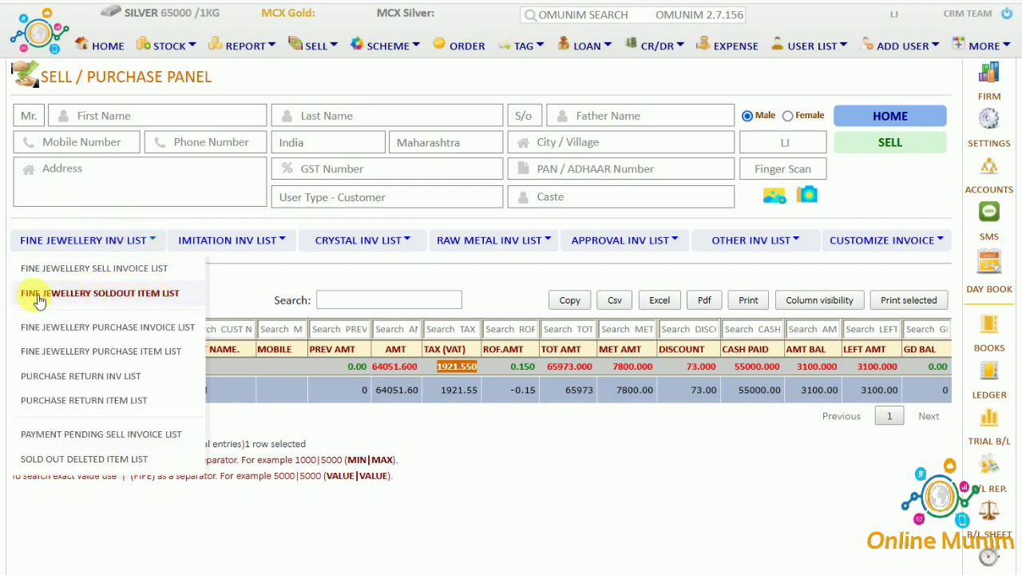
click(156, 294)
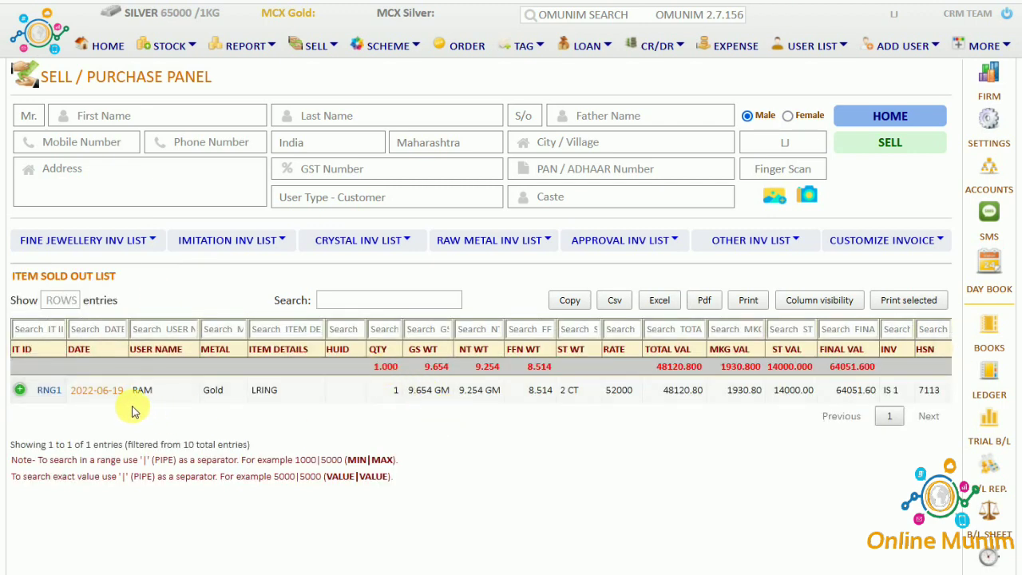
drag(165, 395, 540, 402)
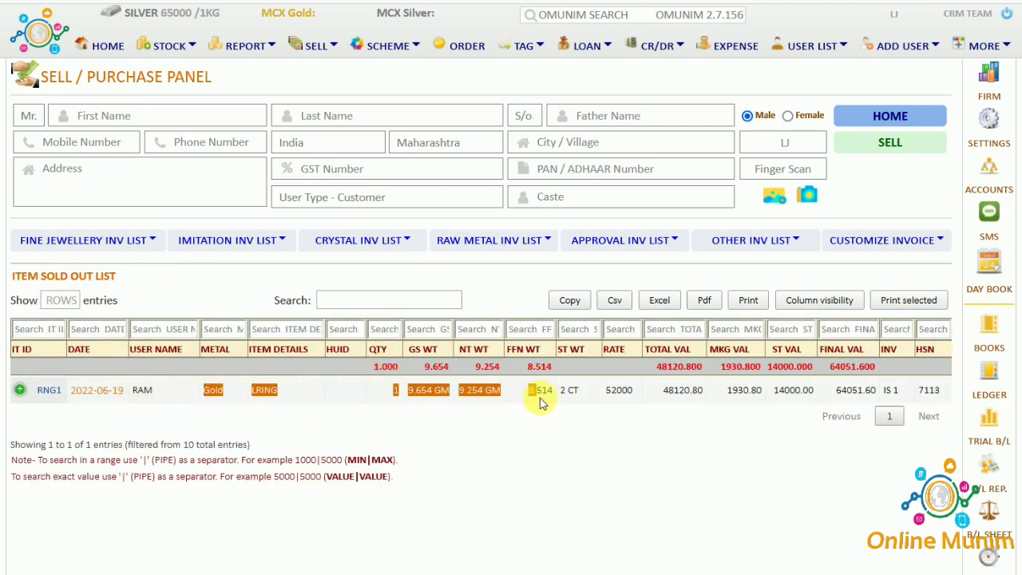
Check the sold-out deleted item list and return to the fine jewellery sell invoice list.
click(152, 241)
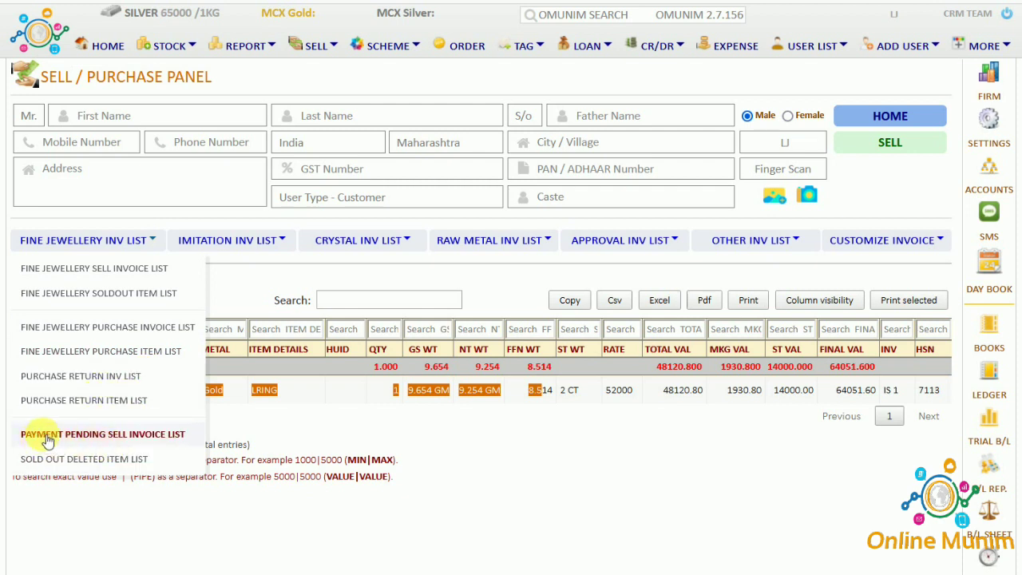
click(133, 460)
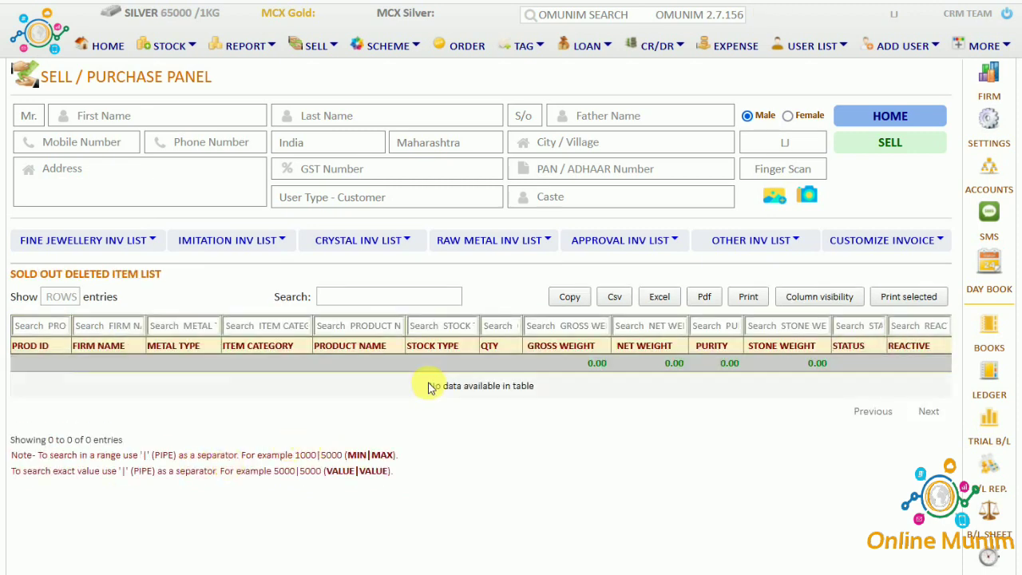
click(92, 243)
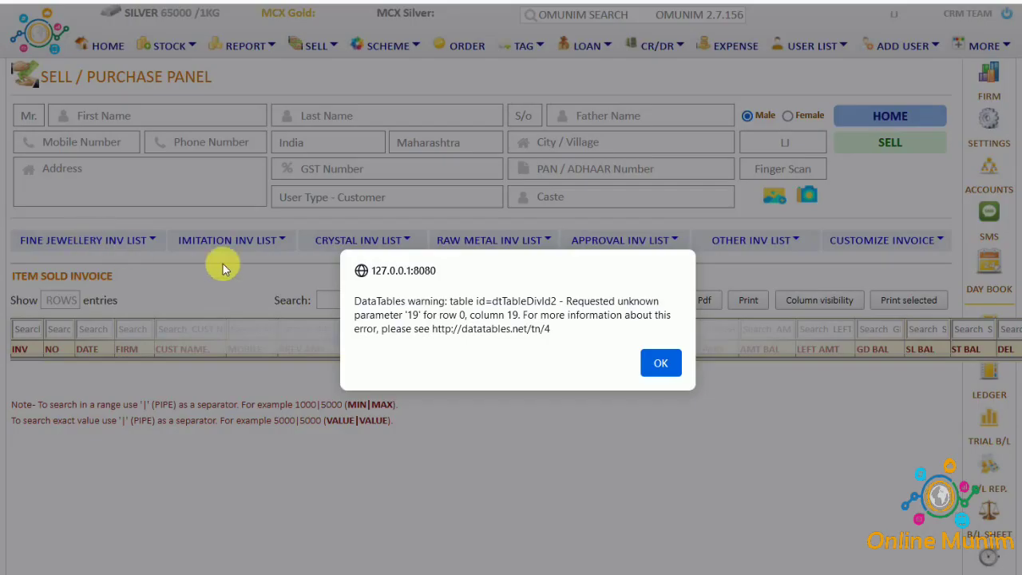
click(655, 361)
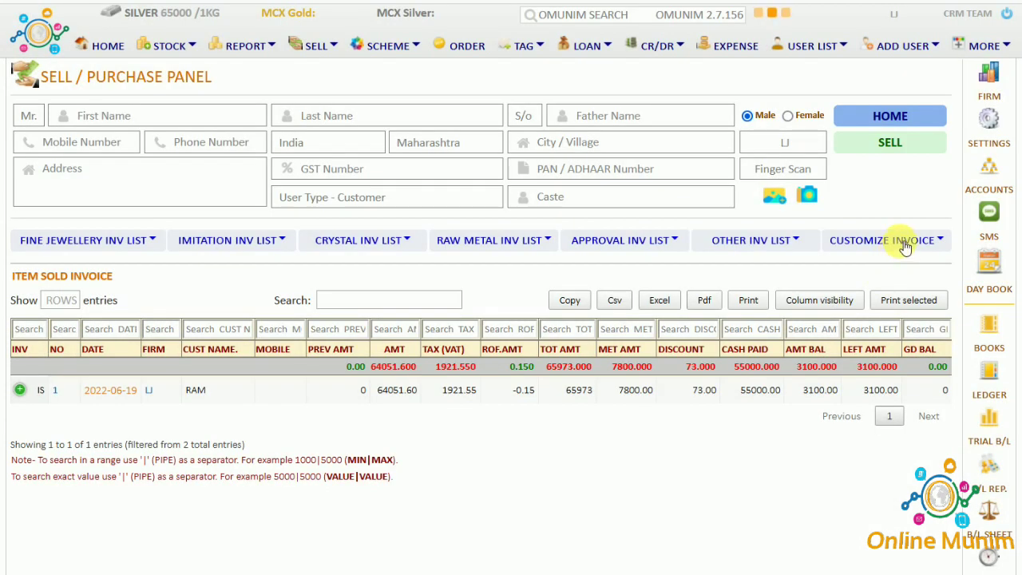
Open the customized invoice panel and examine the template's header, item table, tax, payment and total sections.
click(905, 248)
scroll(622, 479, down, 3)
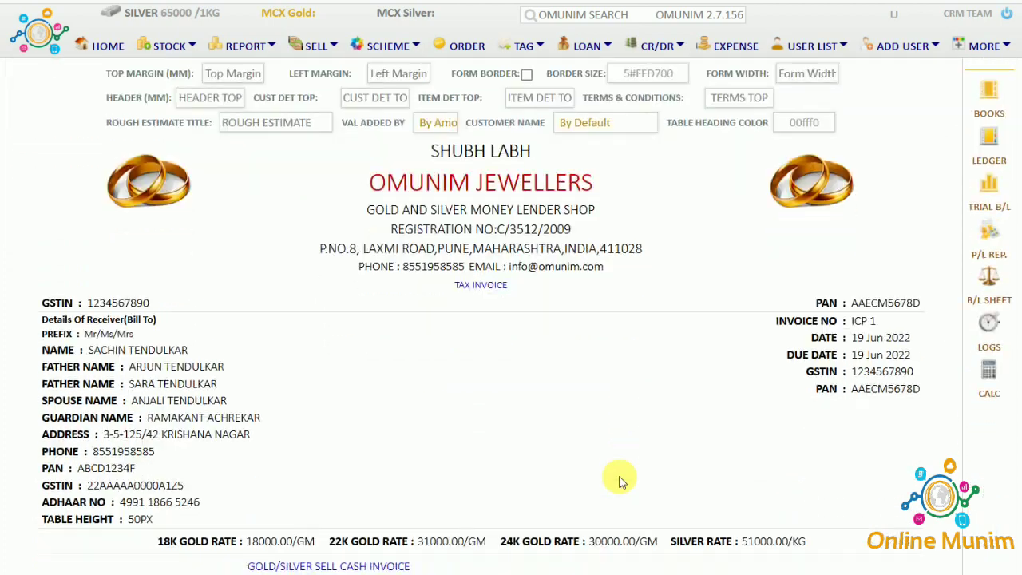
scroll(621, 479, down, 10)
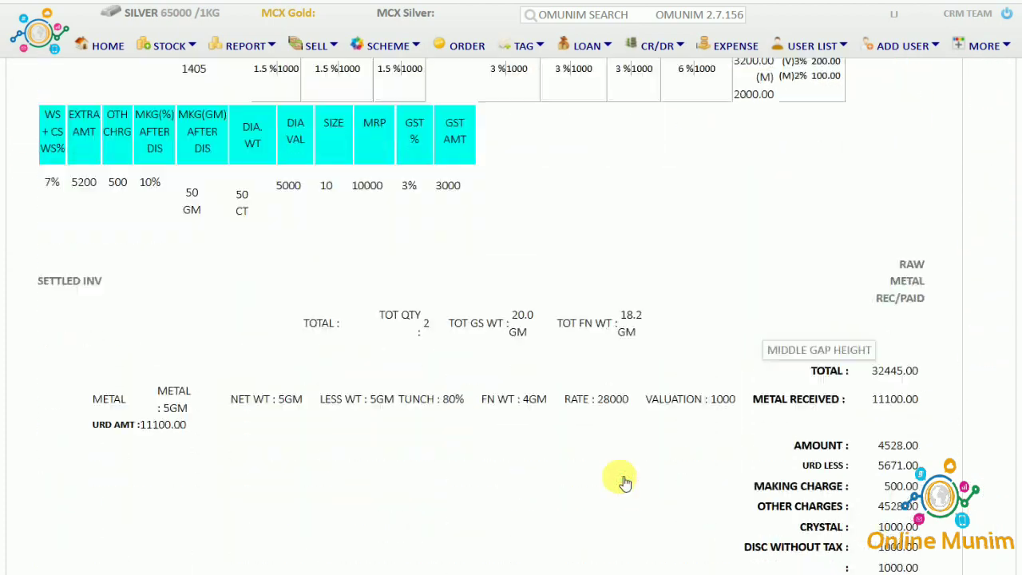
scroll(624, 482, down, 5)
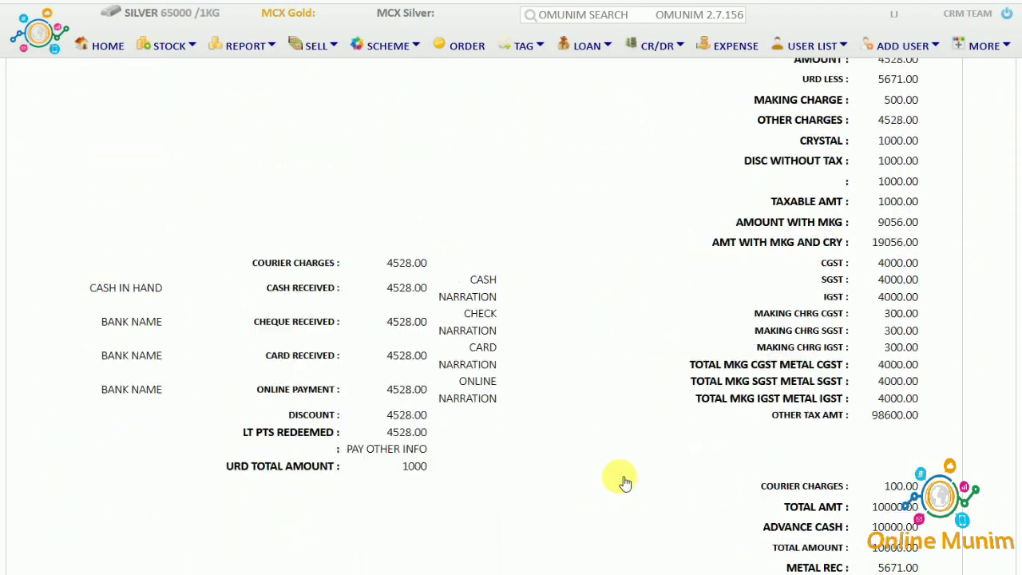
scroll(625, 483, up, 8)
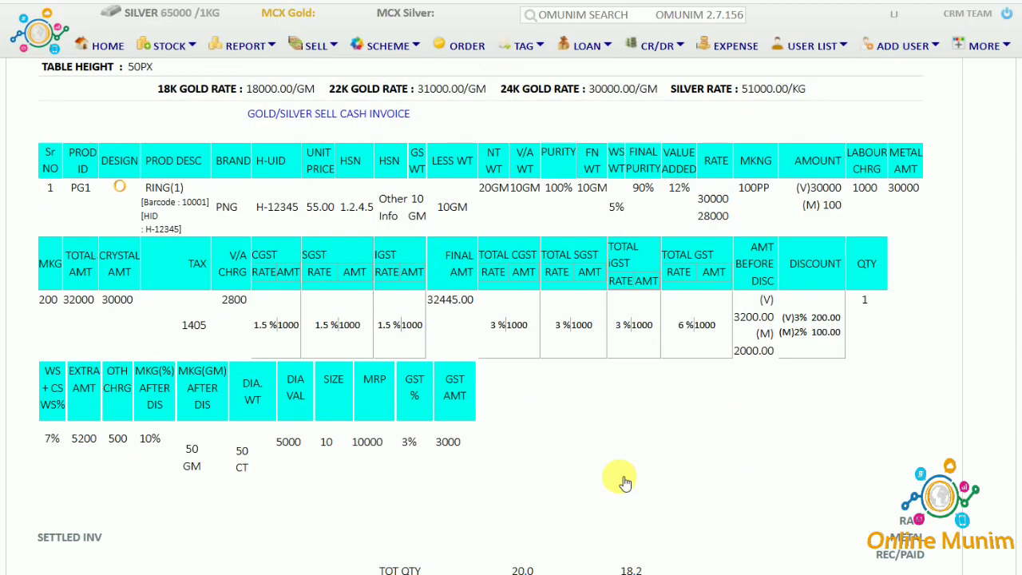
scroll(625, 483, up, 2)
scroll(623, 483, down, 12)
scroll(615, 479, down, 2)
scroll(518, 270, up, 1)
scroll(517, 270, up, 3)
Open the terms and conditions text of the invoice template for editing and submit it.
click(182, 353)
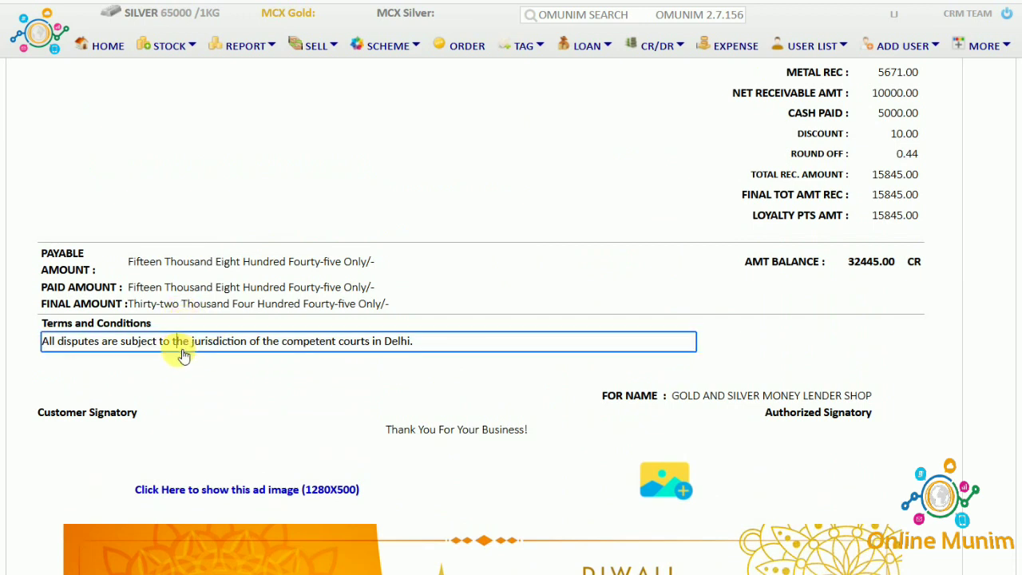
click(182, 353)
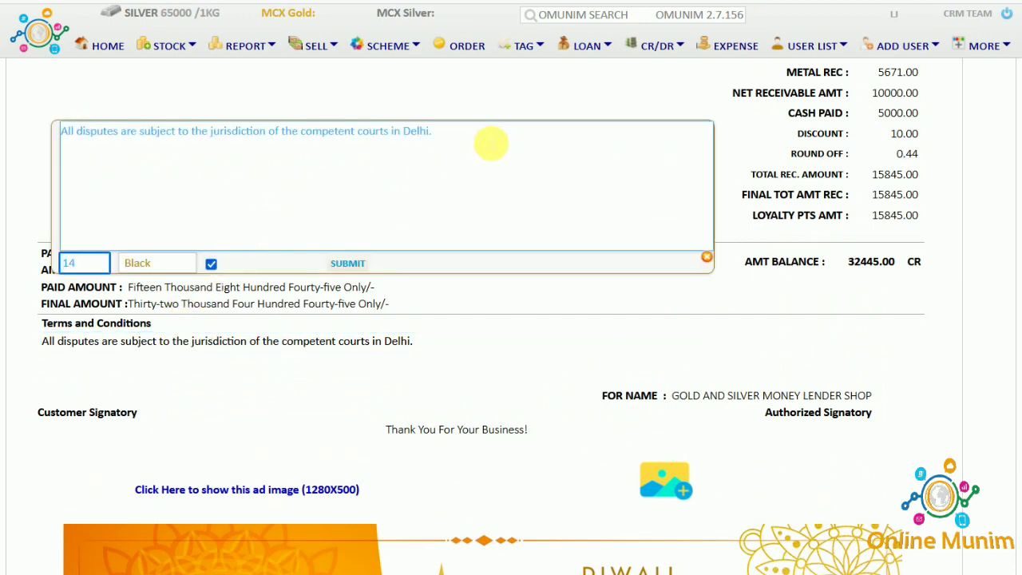
drag(488, 144, 2, 132)
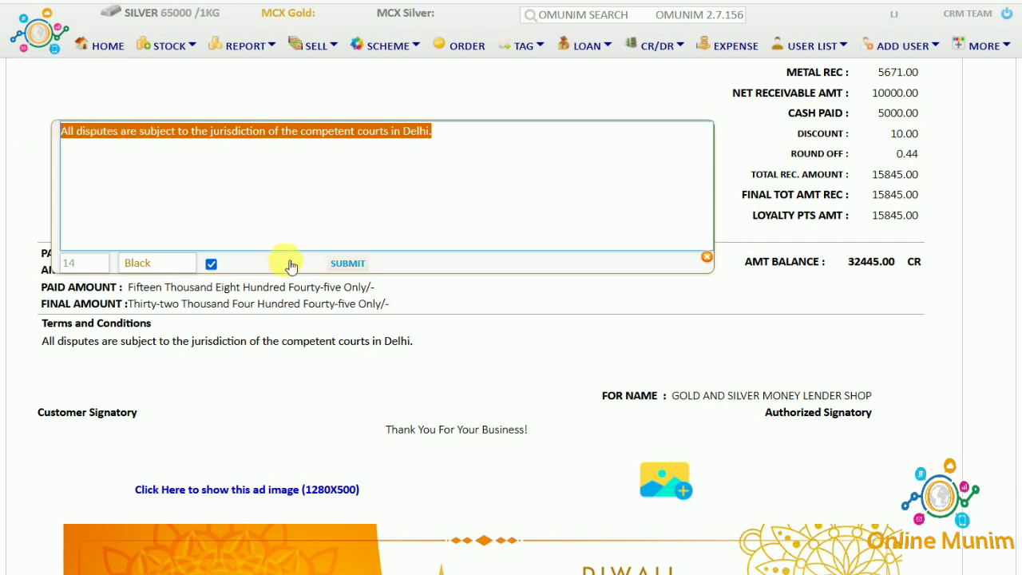
click(345, 272)
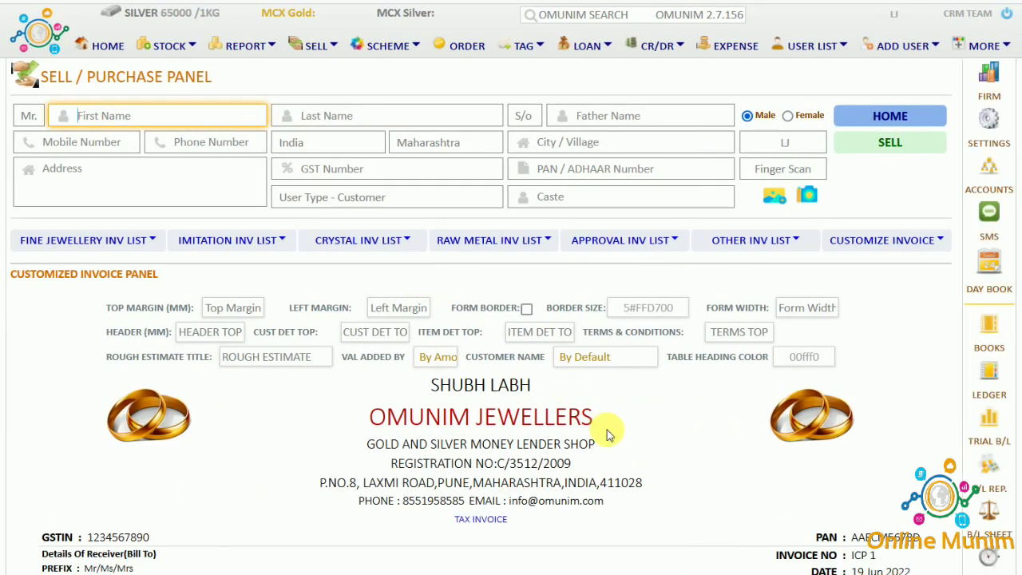
Set the firm name's colour to Maroon in the invoice template header and submit the change.
scroll(605, 428, down, 2)
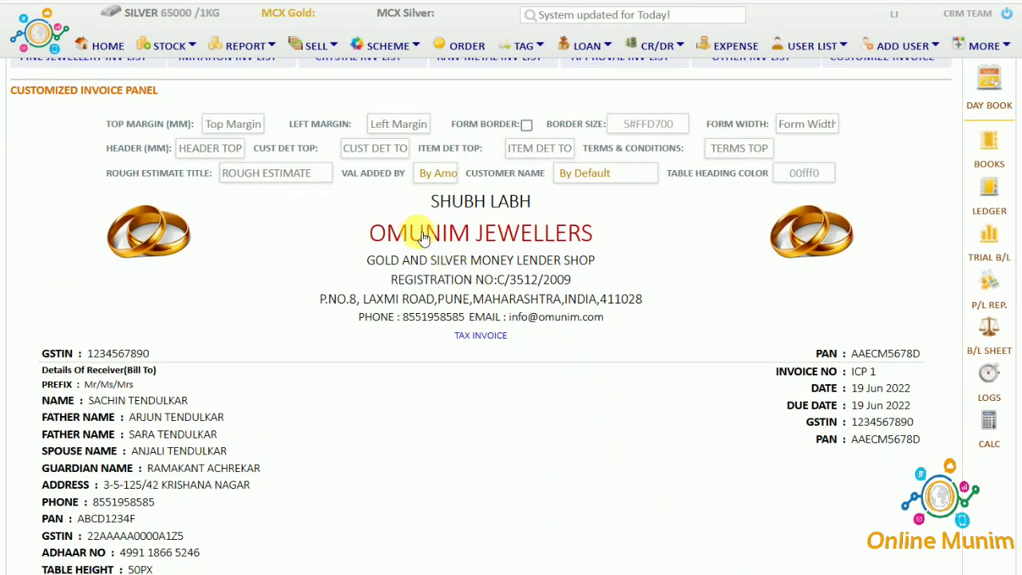
click(423, 237)
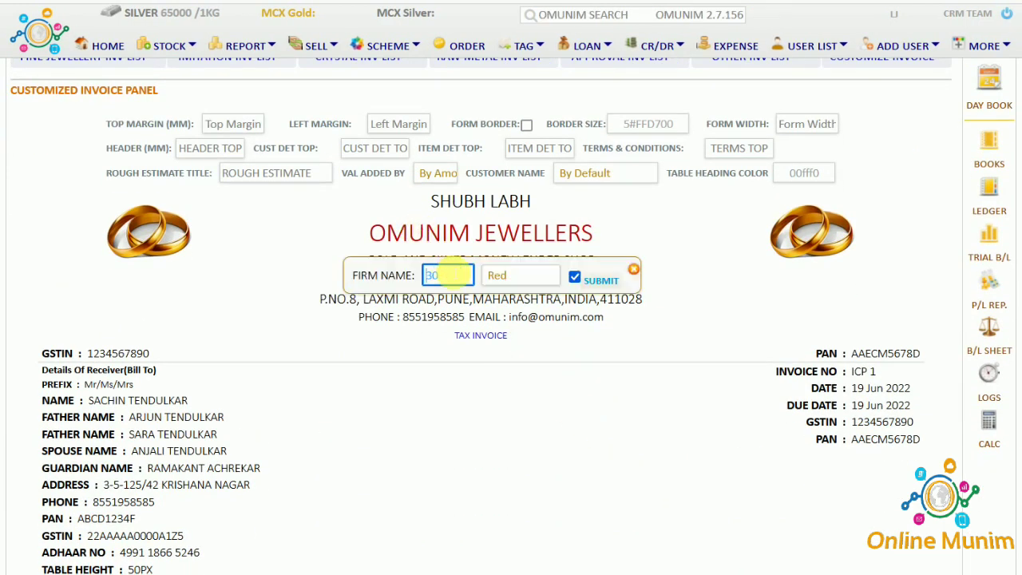
click(449, 275)
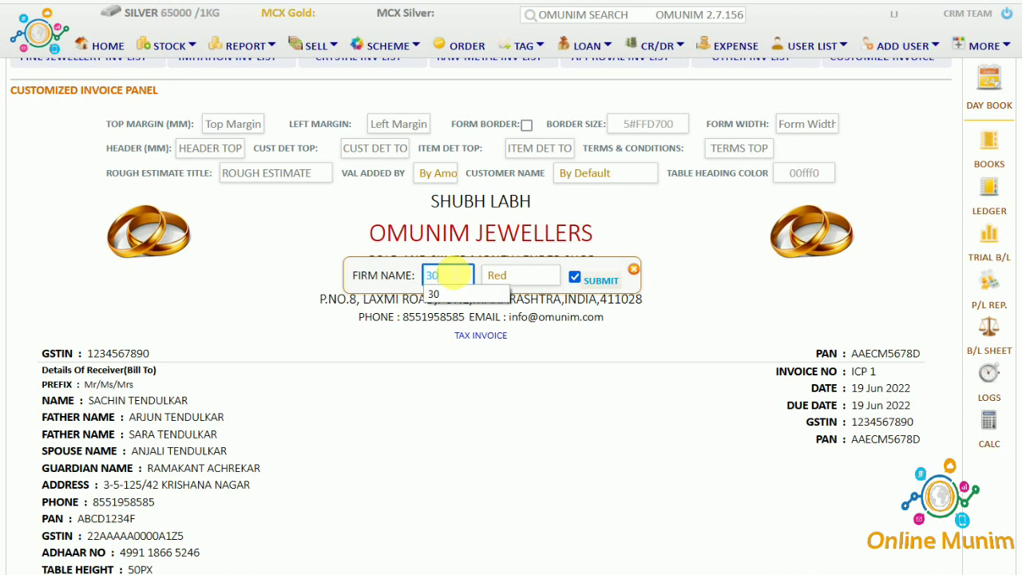
click(516, 280)
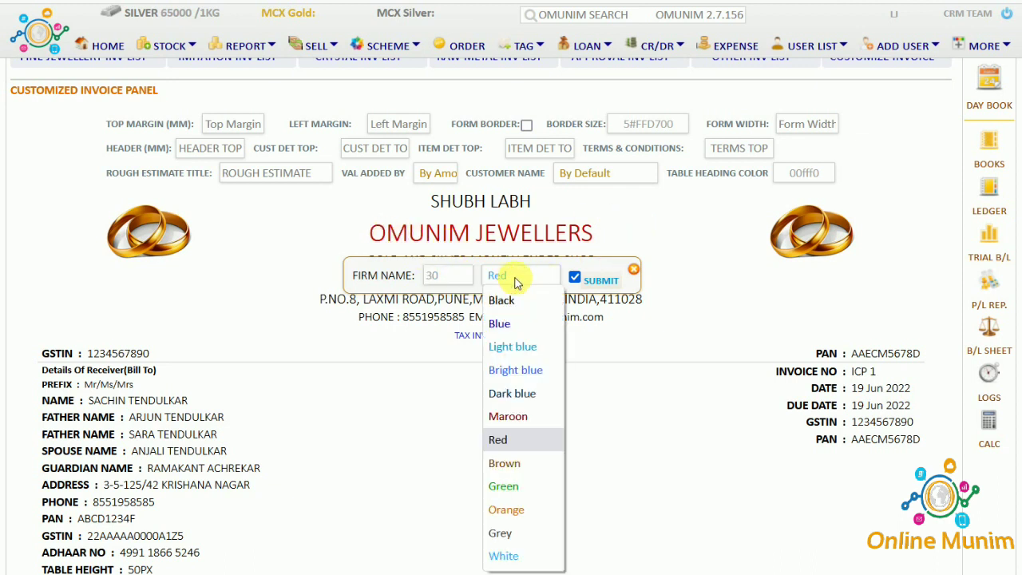
click(515, 416)
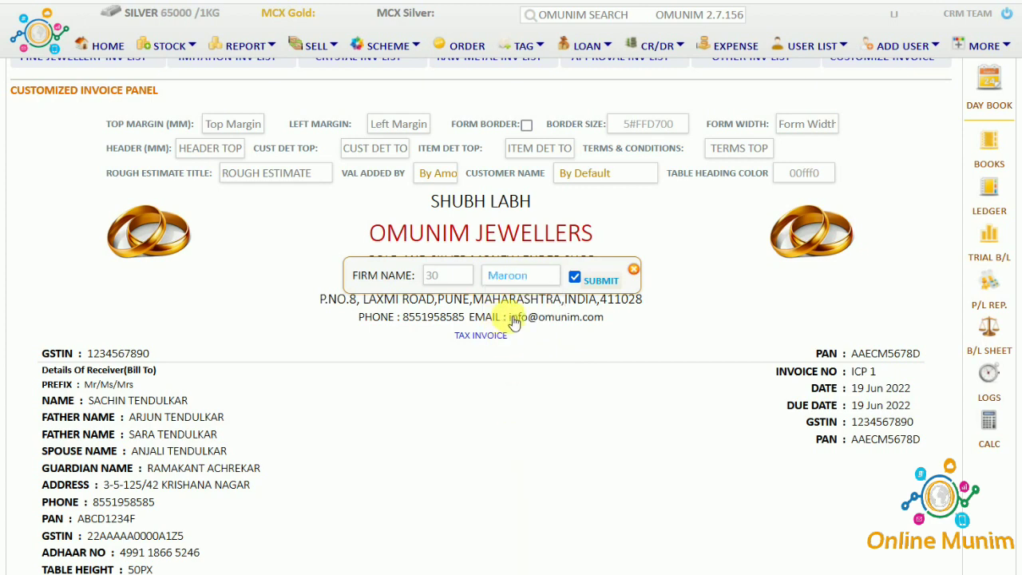
click(602, 281)
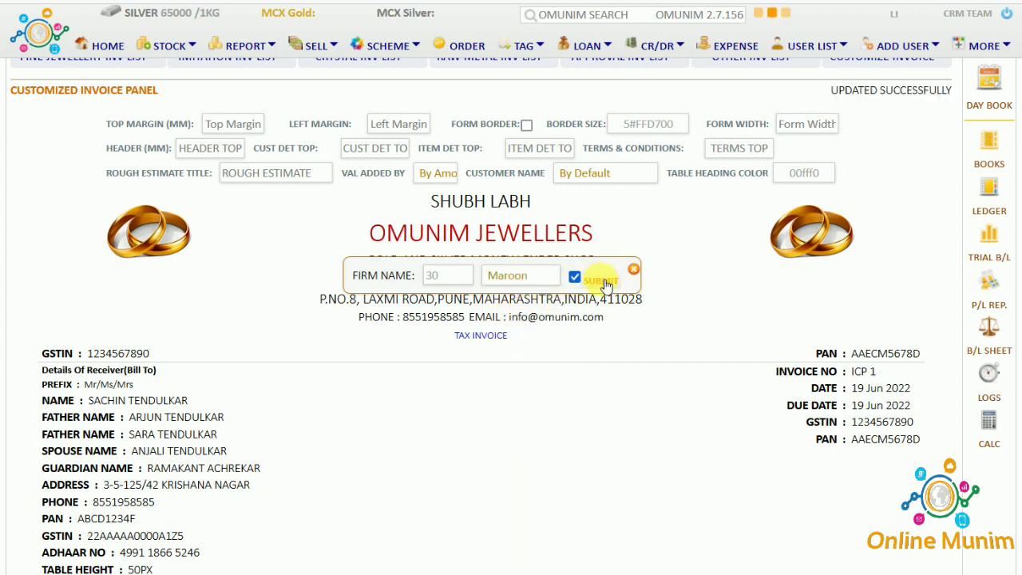
Open the display setting of the right logo in the invoice header and submit it.
scroll(530, 445, down, 3)
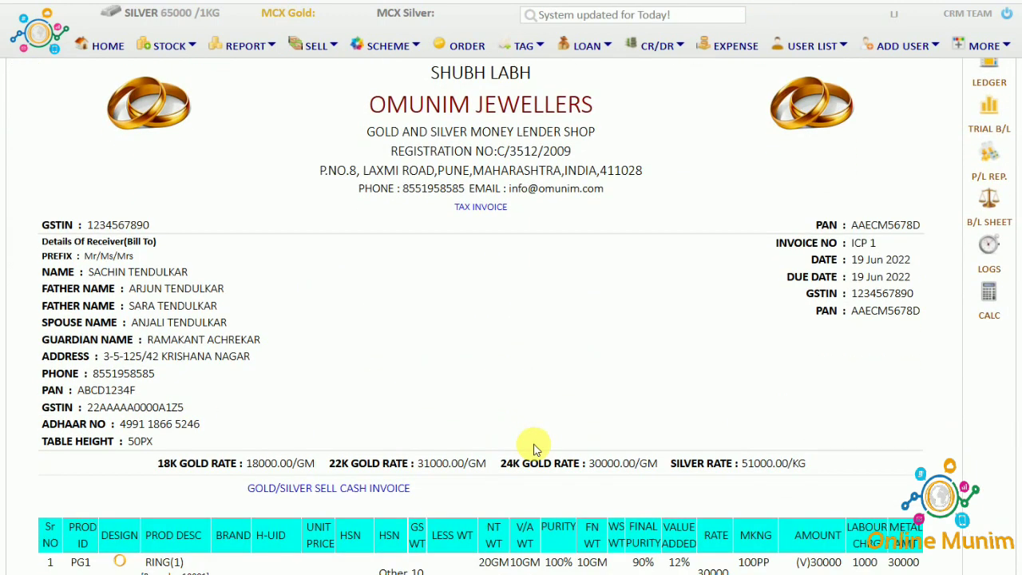
click(811, 116)
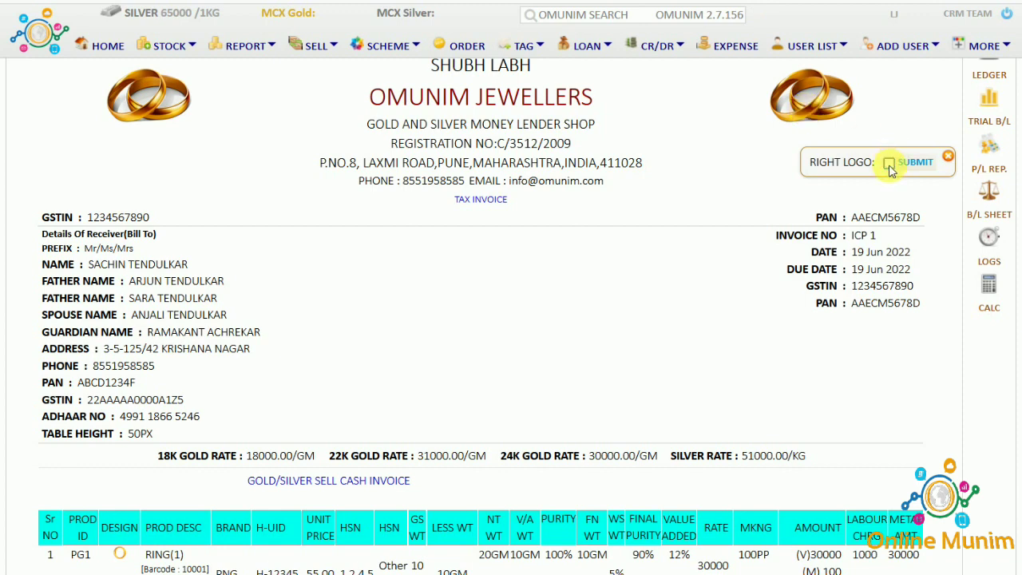
click(916, 170)
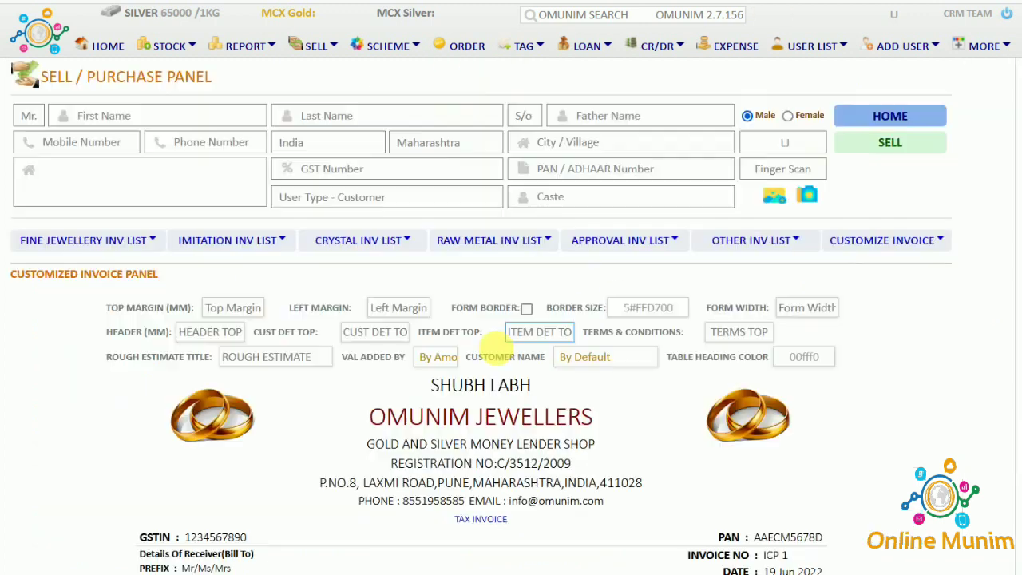
Enable the Final Purity field in the invoice template's item table and submit the setting.
scroll(489, 356, down, 3)
scroll(489, 356, down, 3)
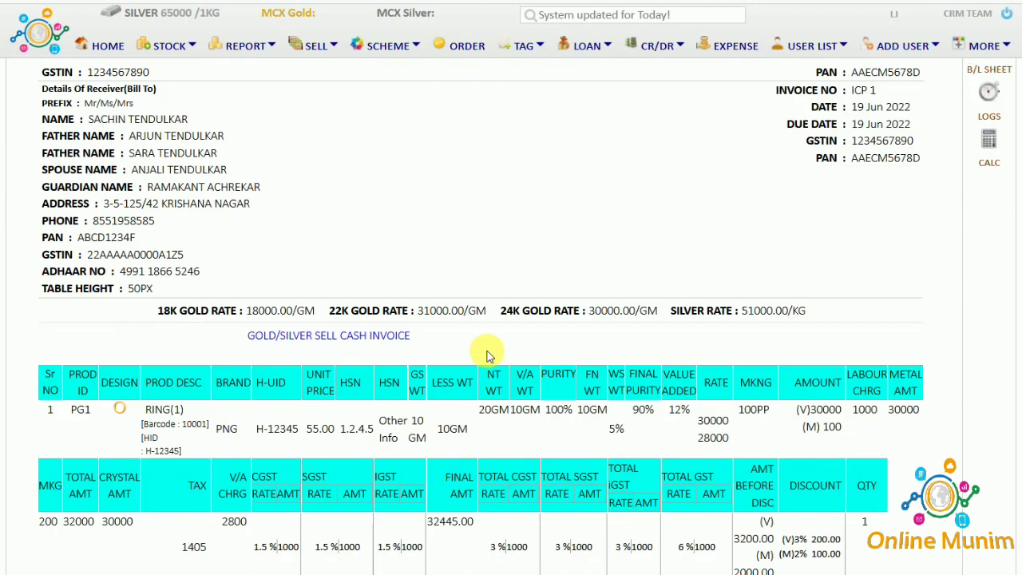
scroll(491, 356, down, 2)
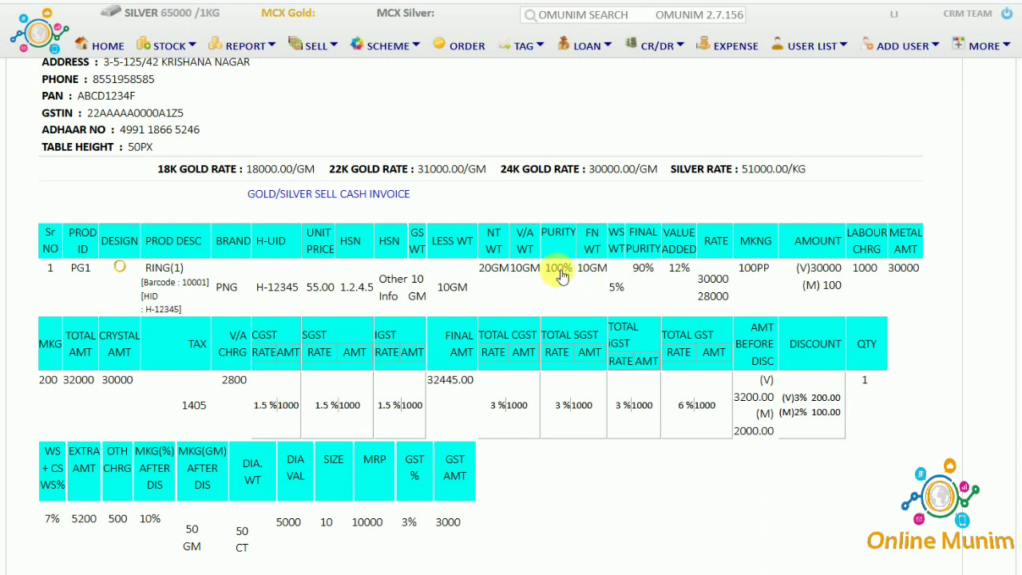
click(644, 270)
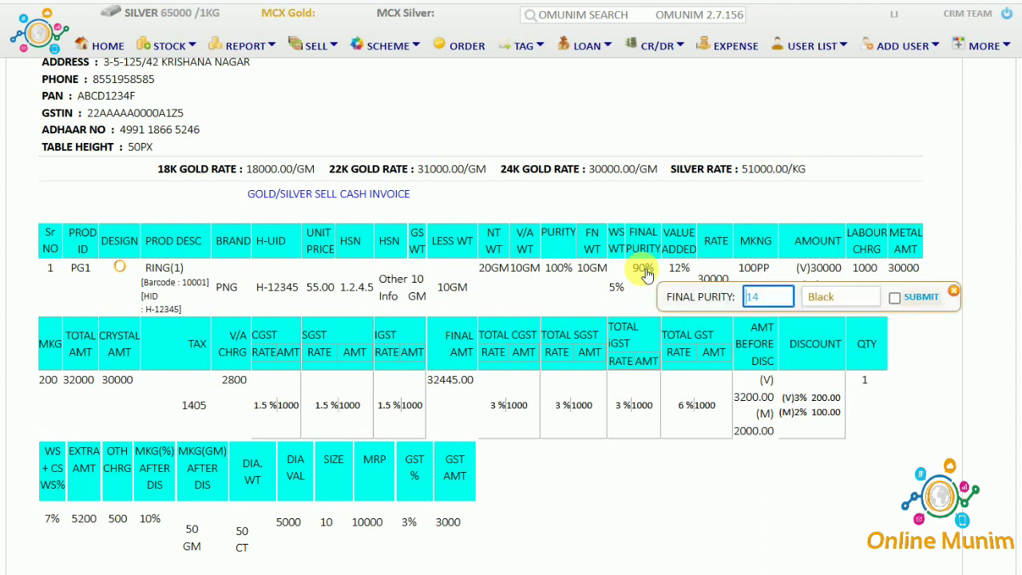
click(895, 297)
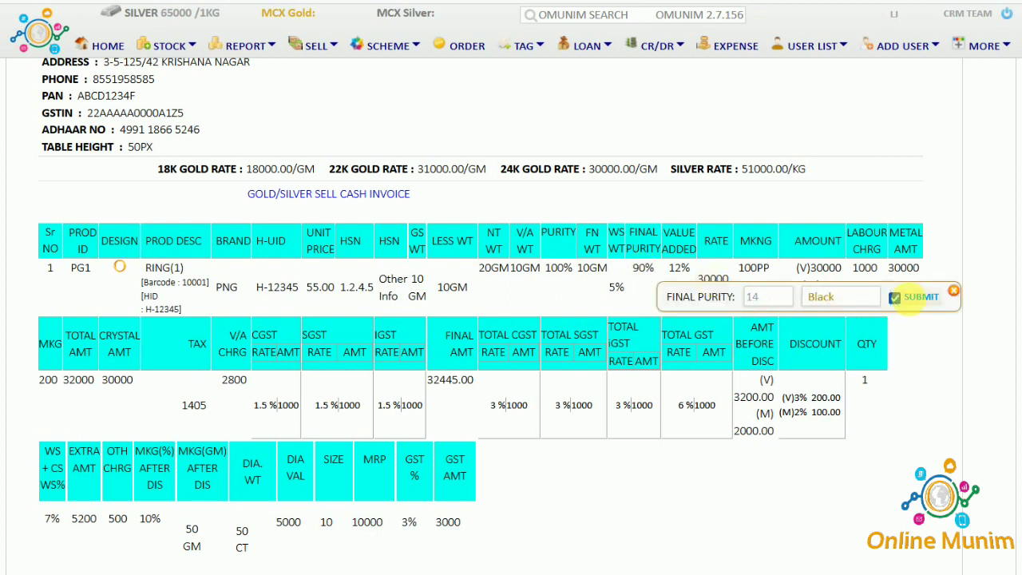
click(926, 298)
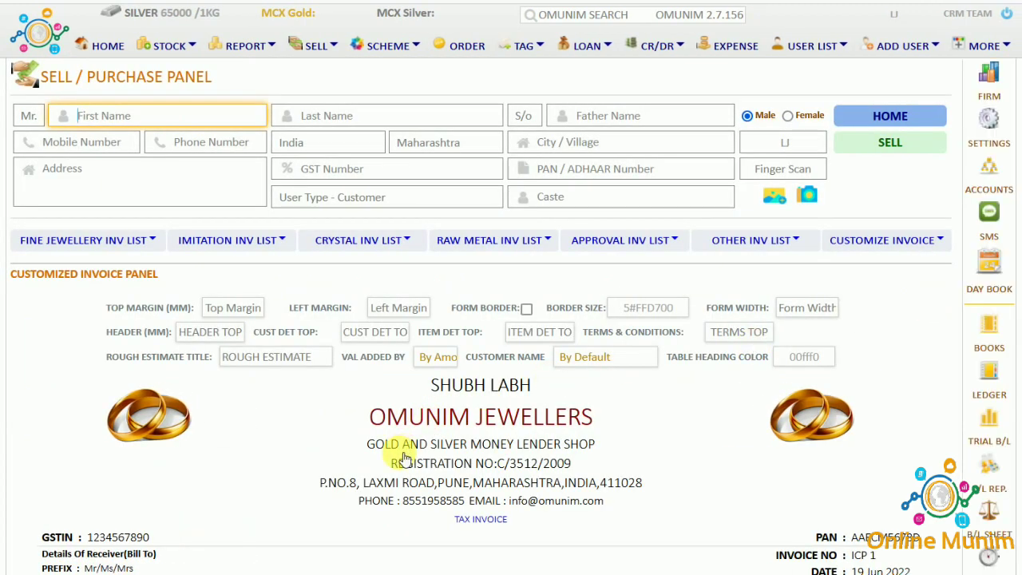
Examine the 18K and 22K gold rate fields of the invoice template and open the 22K gold rate settings.
scroll(399, 455, down, 3)
scroll(403, 457, down, 5)
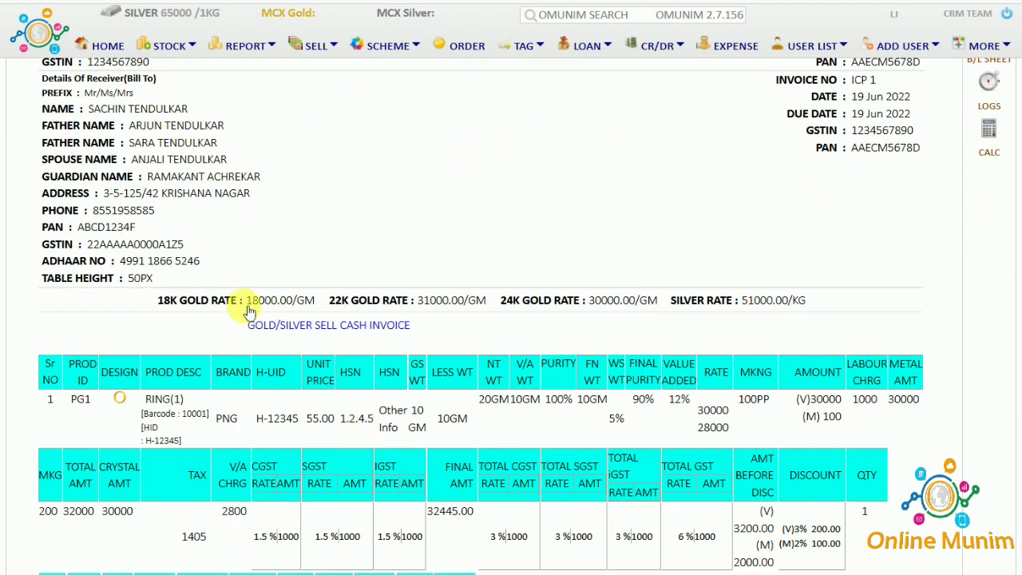
drag(248, 305, 257, 307)
drag(299, 308, 316, 305)
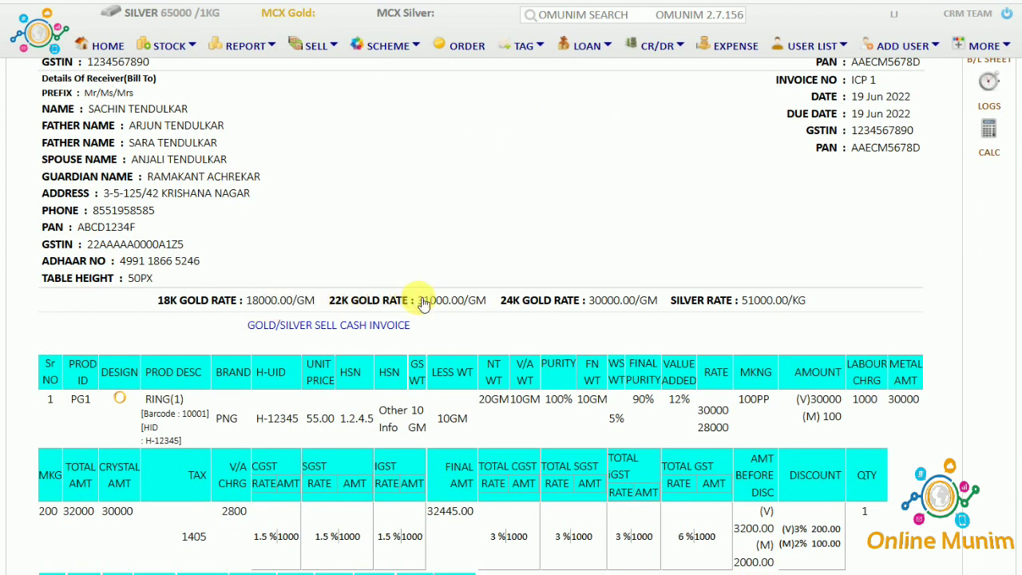
drag(419, 302, 486, 301)
double_click(485, 301)
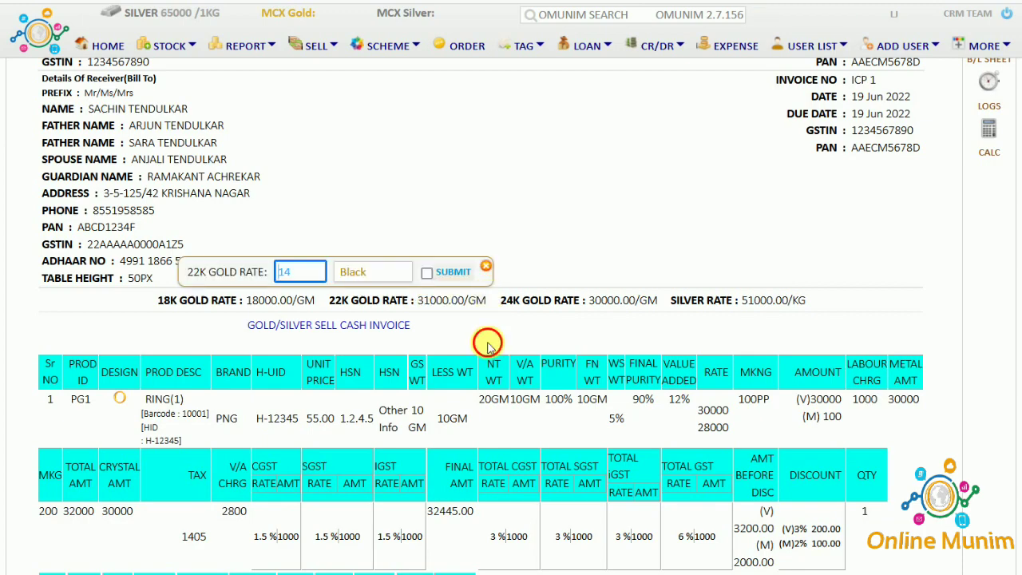
scroll(489, 347, up, 7)
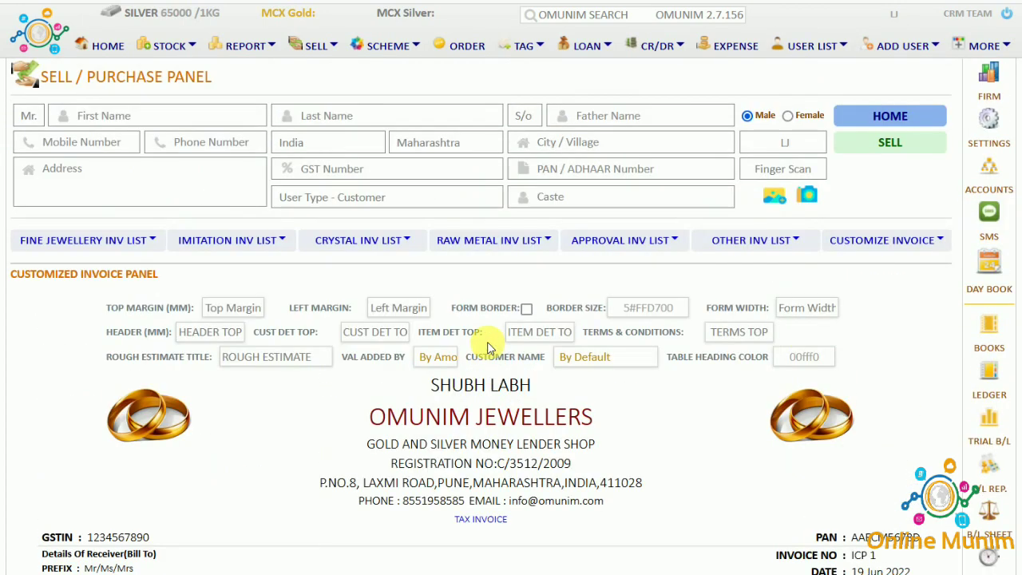
Show the fine jewellery sold invoice list, dismiss the warning, and open the customer's account from the customer list.
click(96, 243)
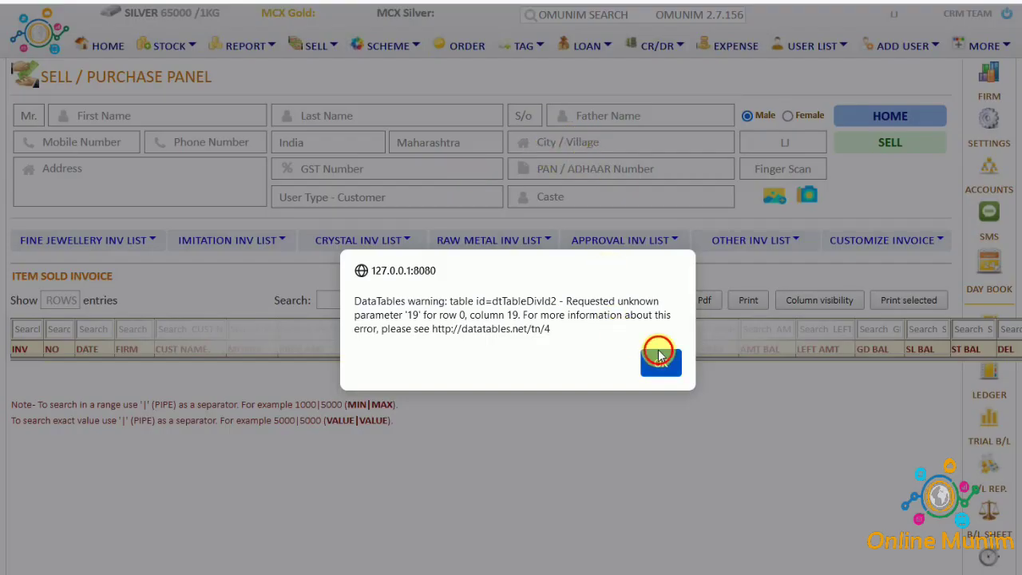
click(660, 359)
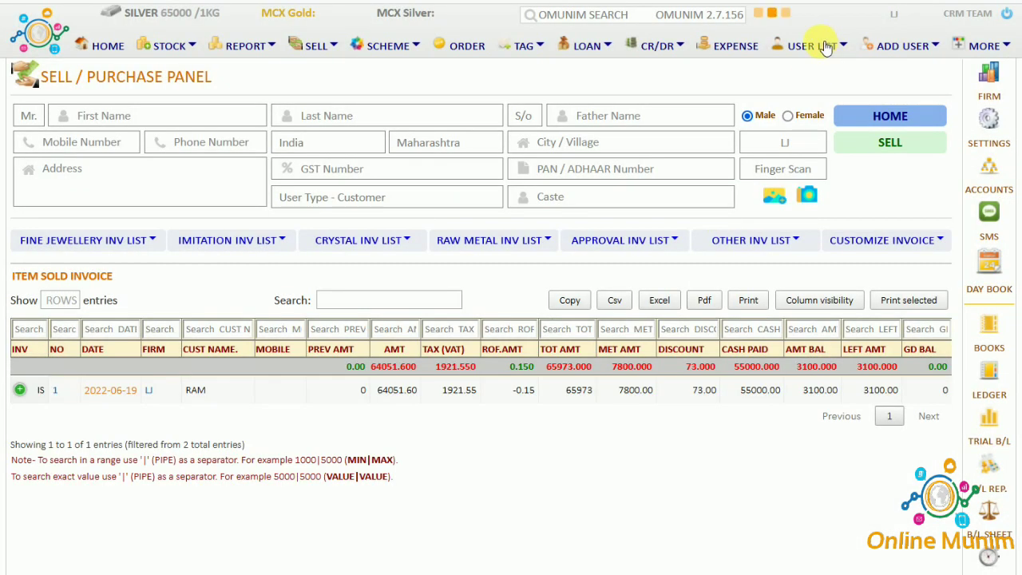
click(826, 46)
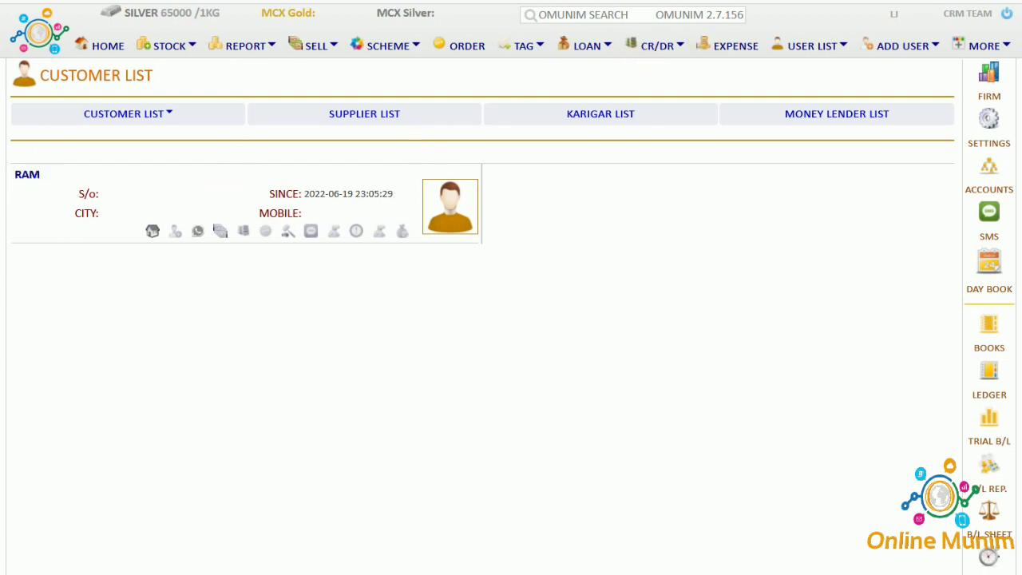
click(26, 174)
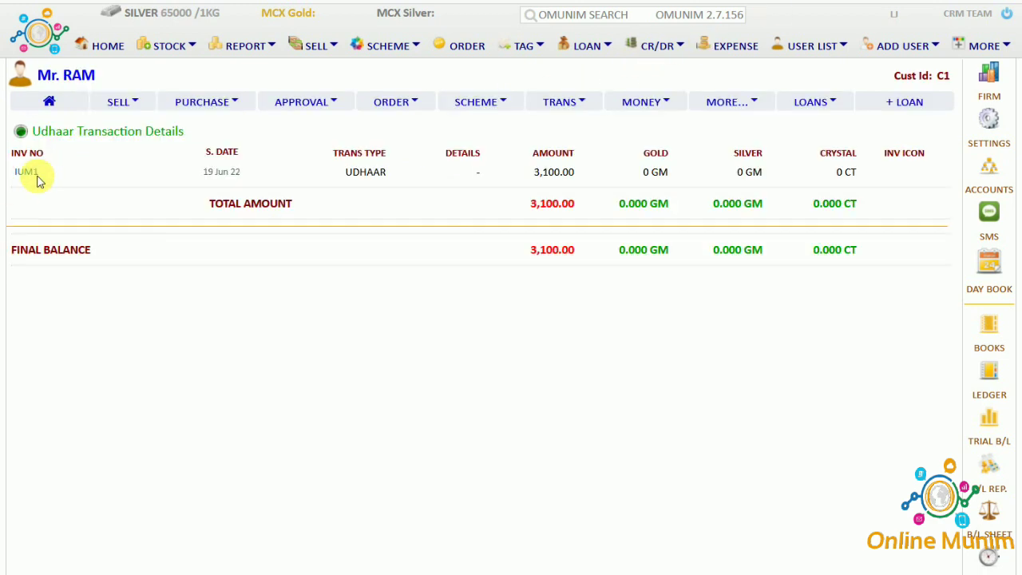
Load product RNG2 into the customer's Sell Fine Jewellery B2 form.
click(136, 104)
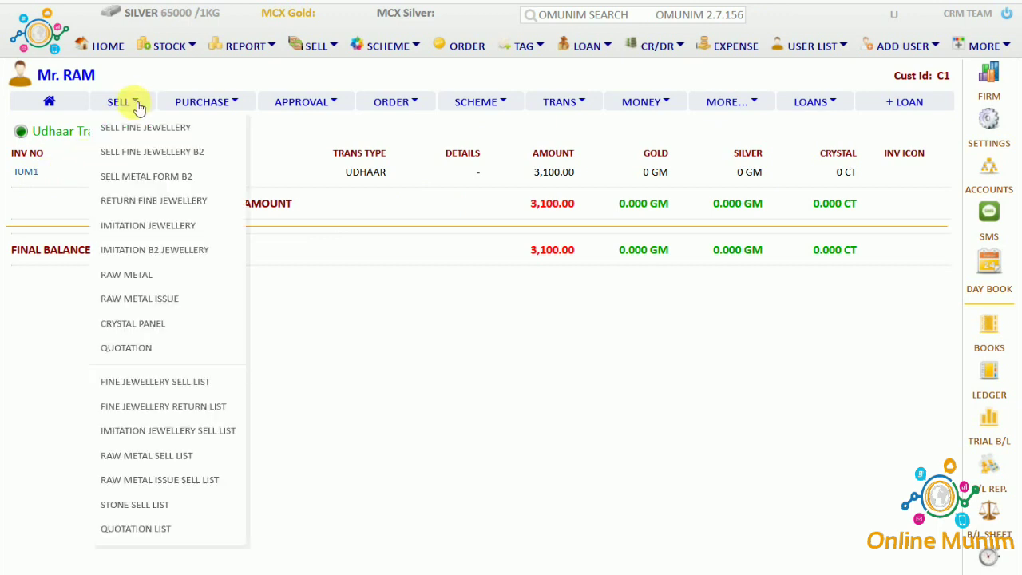
click(148, 152)
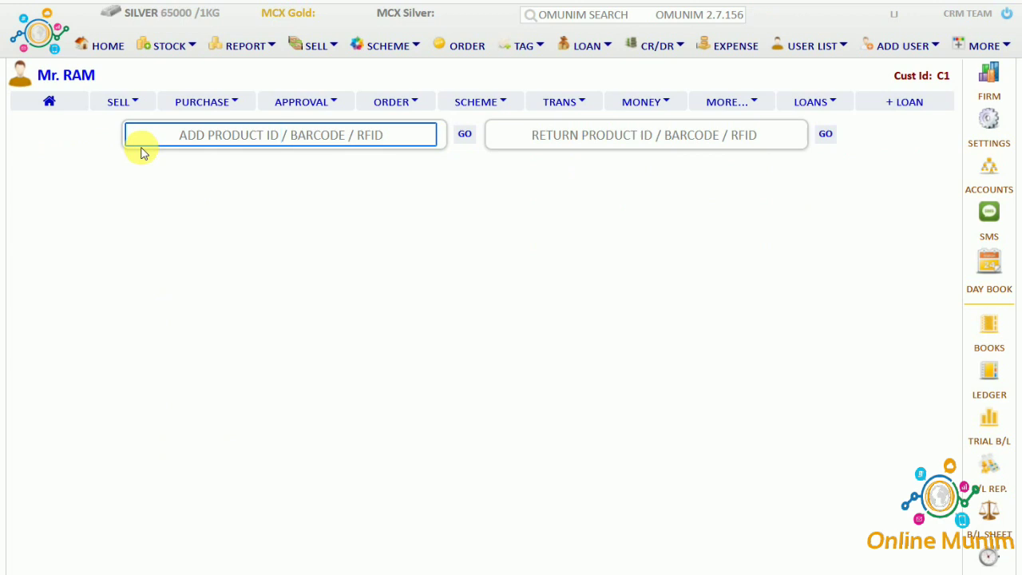
click(254, 147)
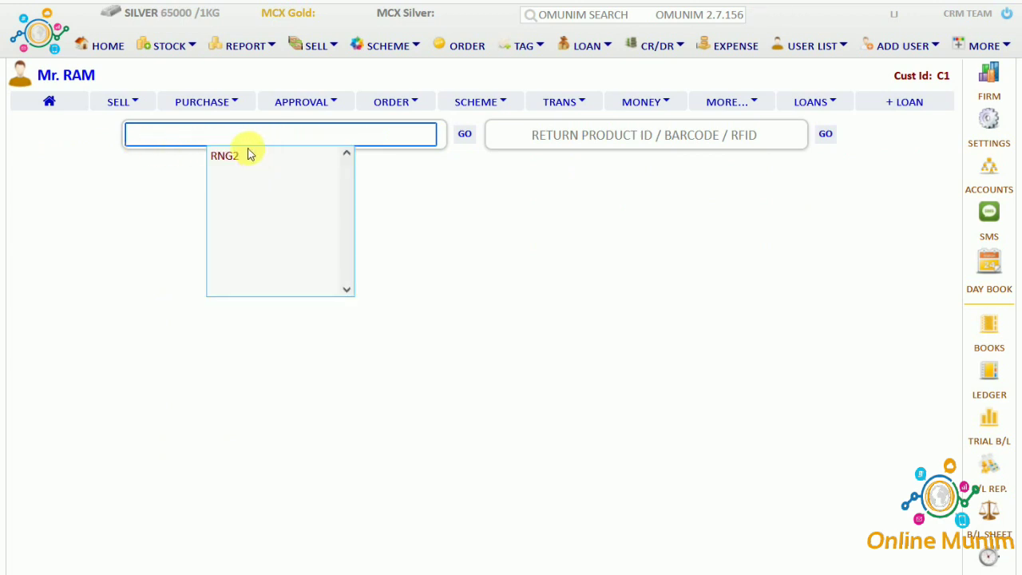
click(406, 142)
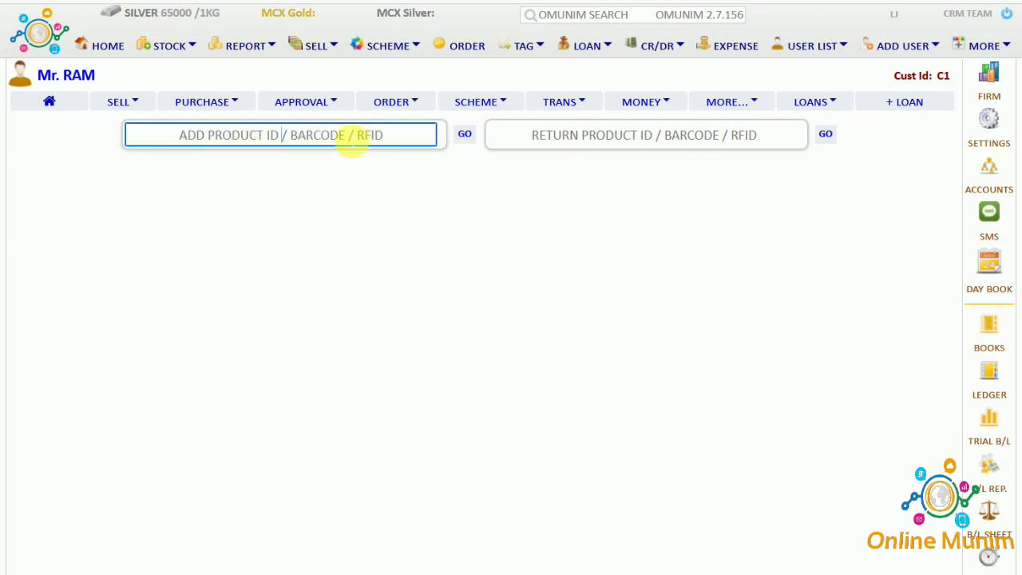
click(338, 148)
click(230, 156)
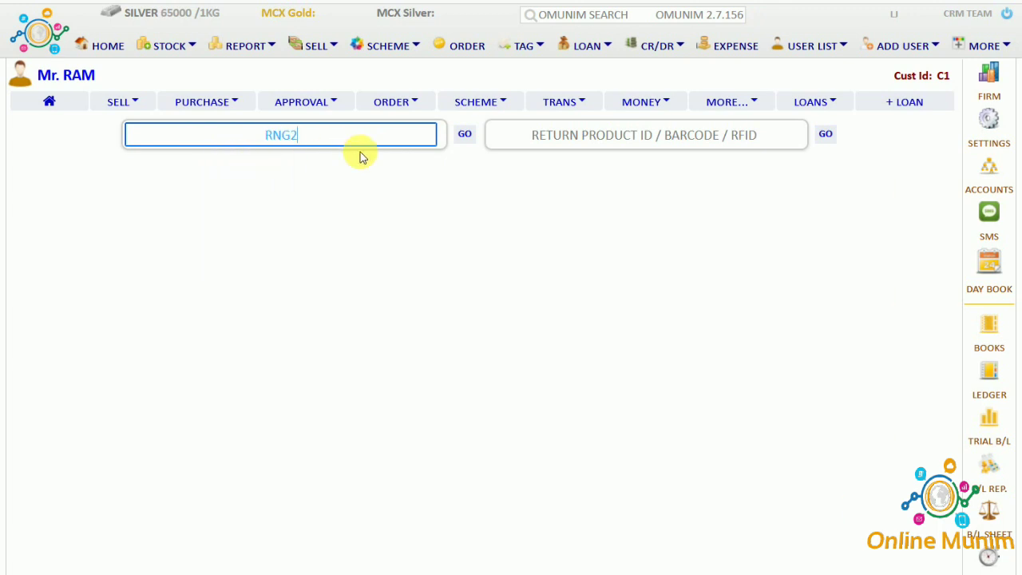
click(465, 135)
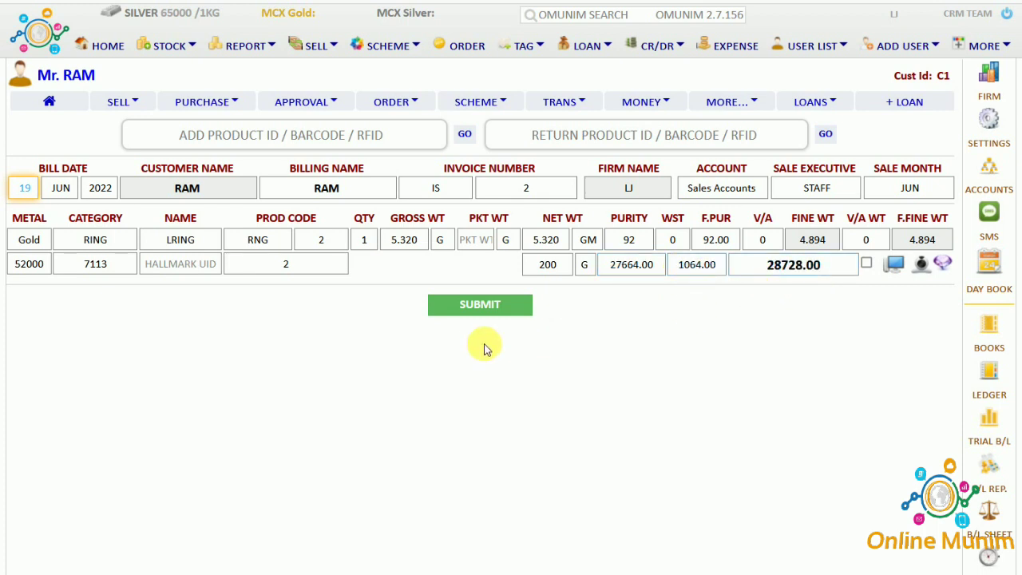
Load product RNG2 into the customer's Sell Metal Form B2.
click(136, 102)
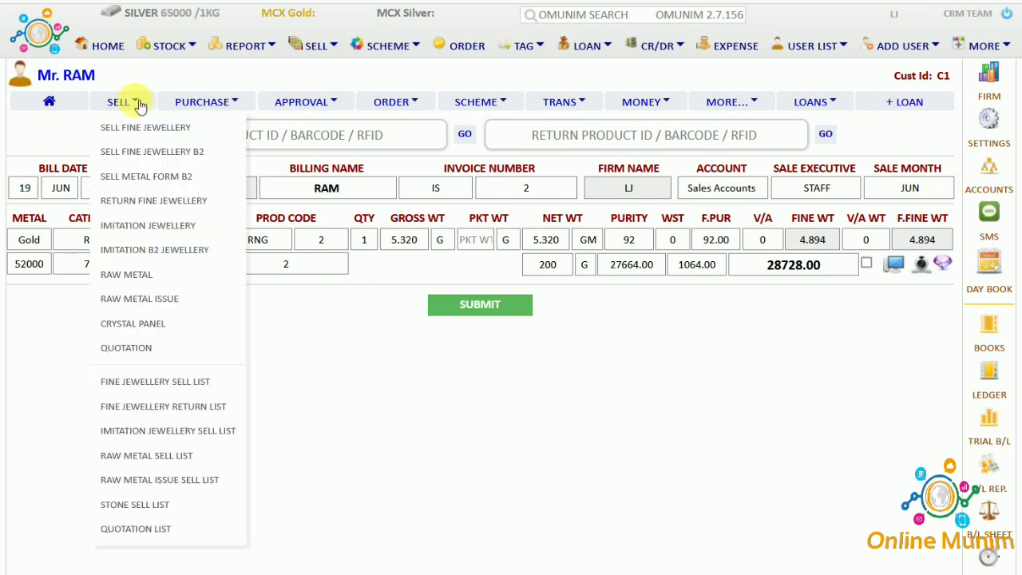
click(164, 177)
click(292, 143)
click(292, 144)
click(230, 158)
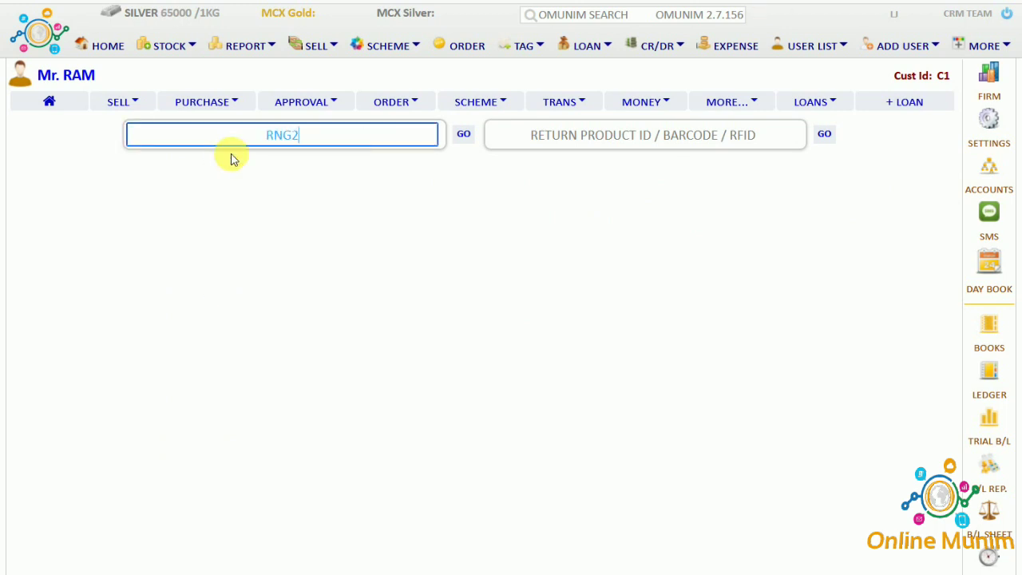
click(464, 136)
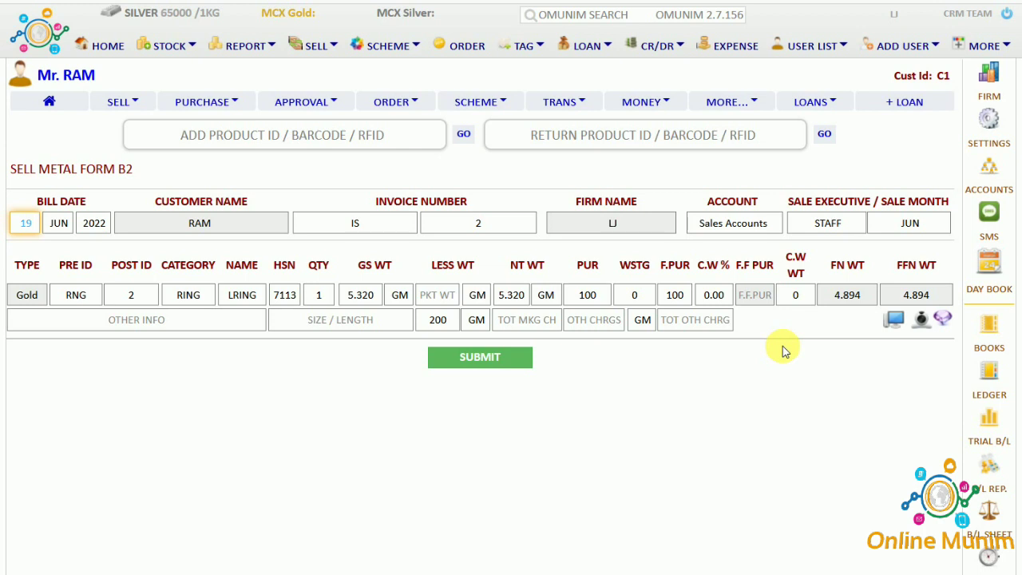
Look up invoice IS1 in the customer's Return Fine Jewellery form and review its sold item row.
click(137, 103)
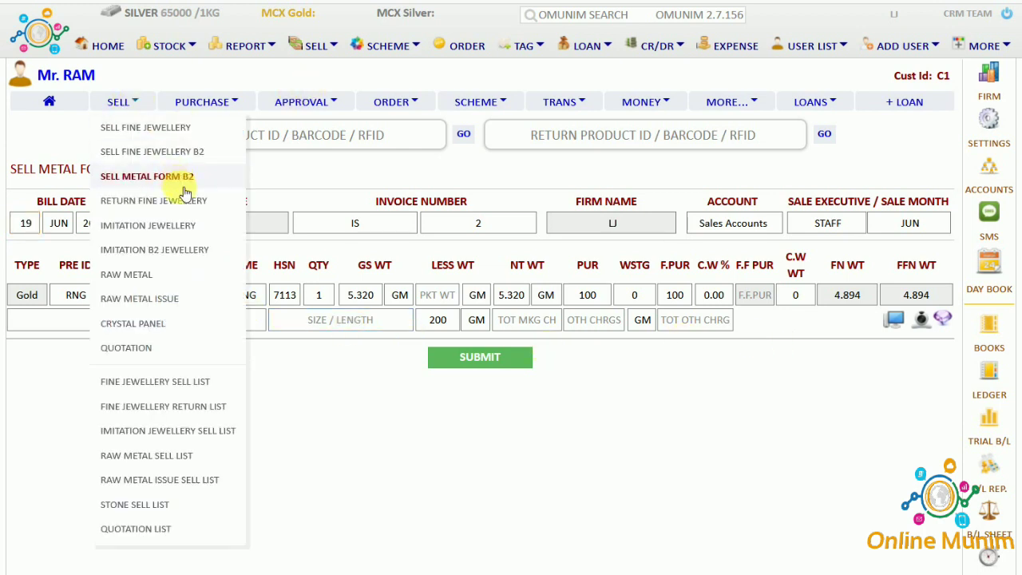
click(118, 203)
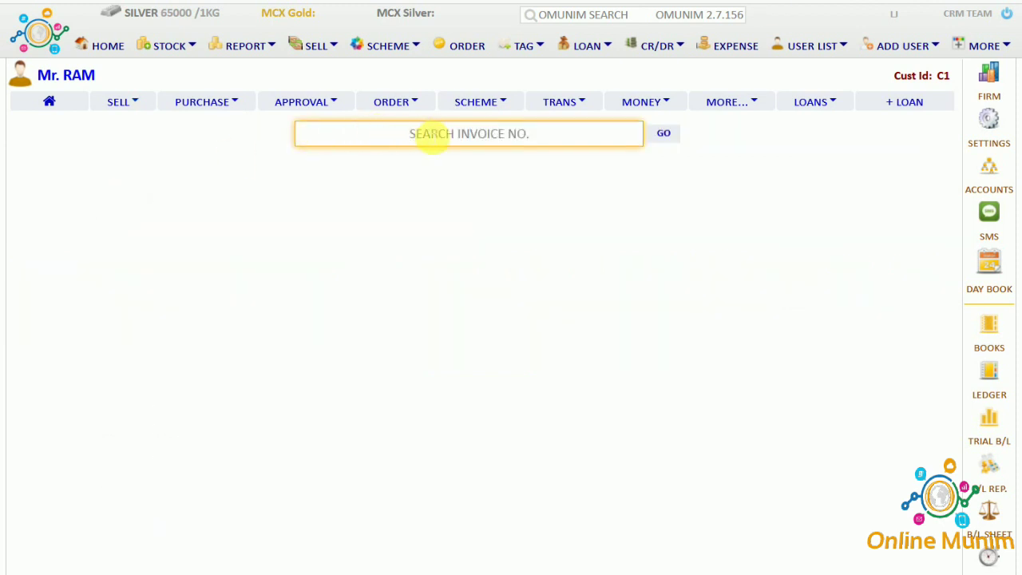
click(431, 135)
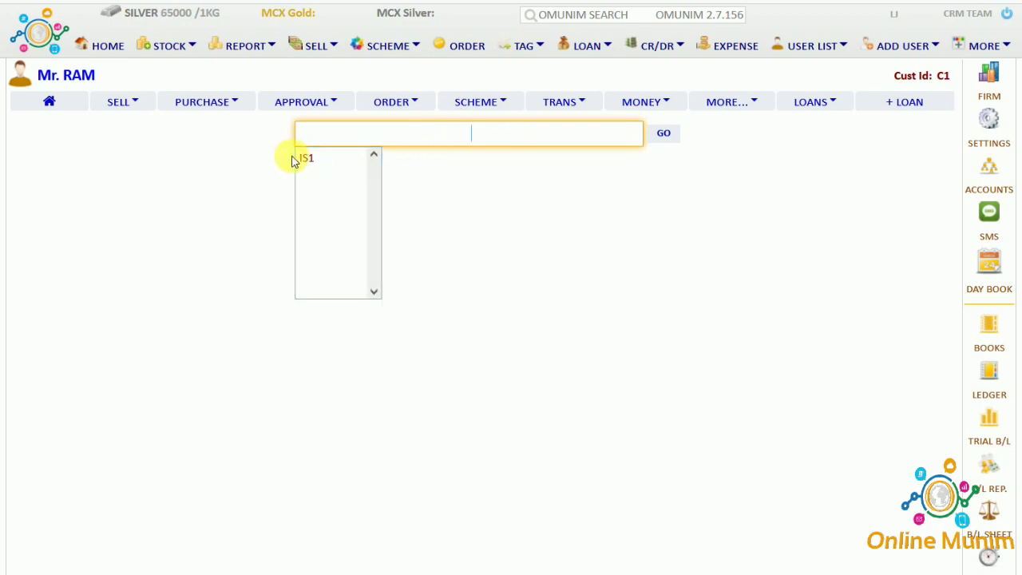
click(306, 159)
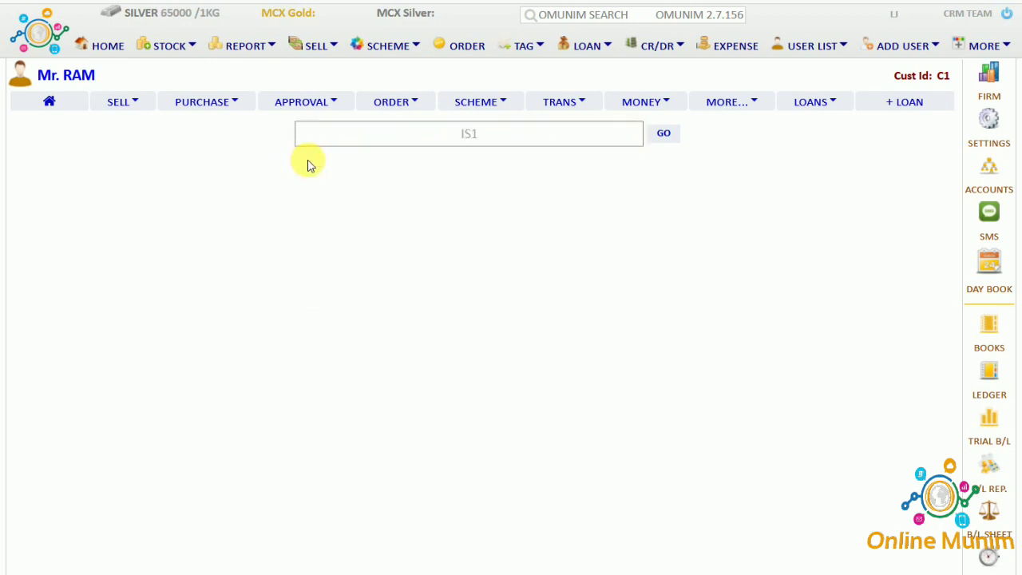
click(667, 137)
drag(212, 236, 687, 236)
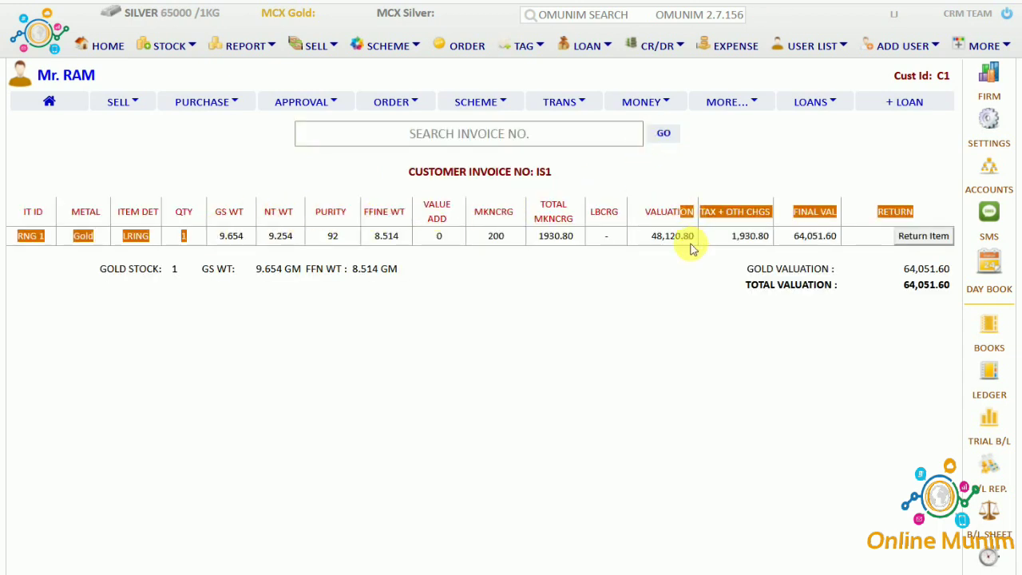
click(692, 249)
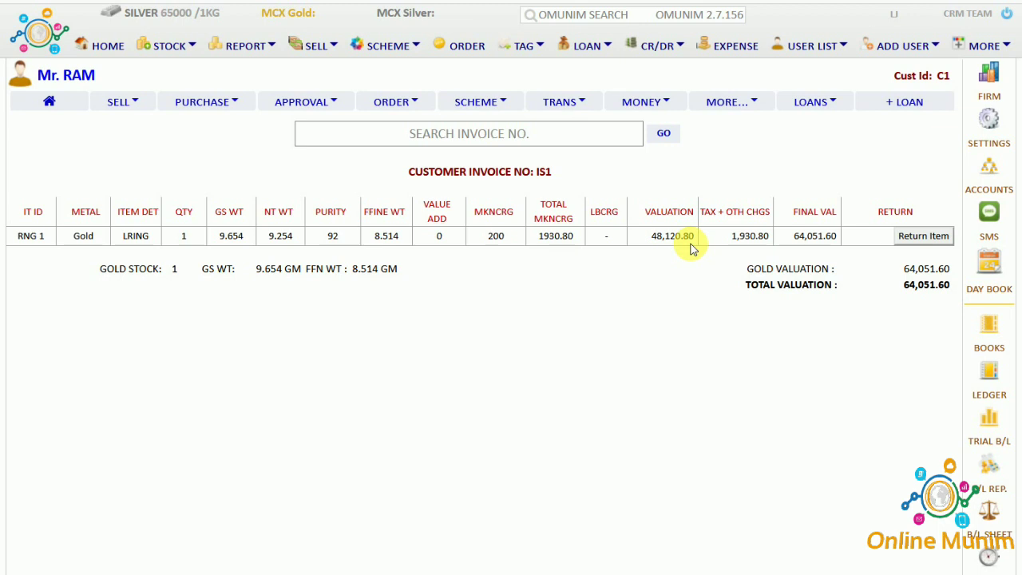
Select the gold ring RNG 1 on invoice IS1 for return and submit its return details unchanged.
click(925, 235)
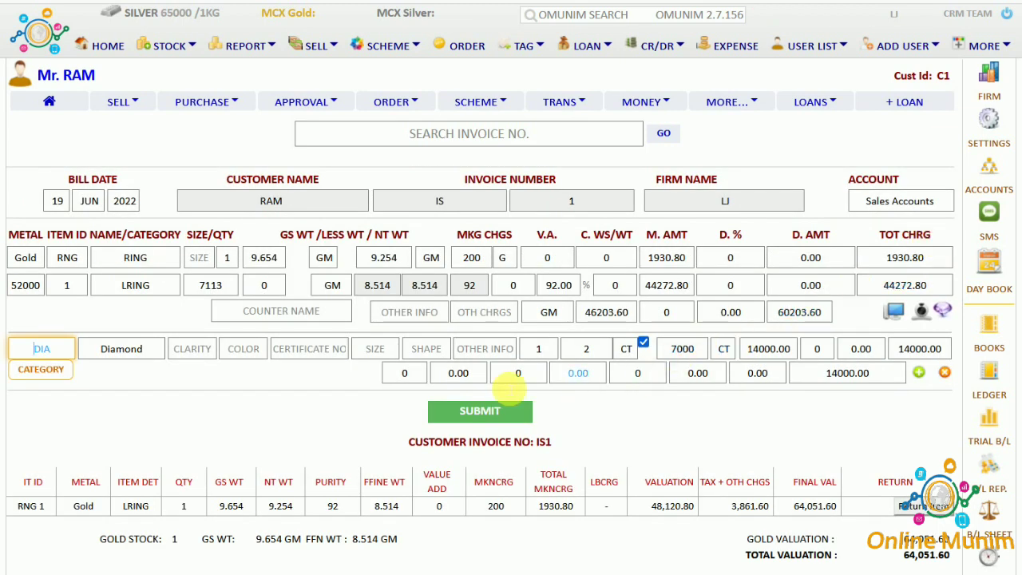
click(404, 373)
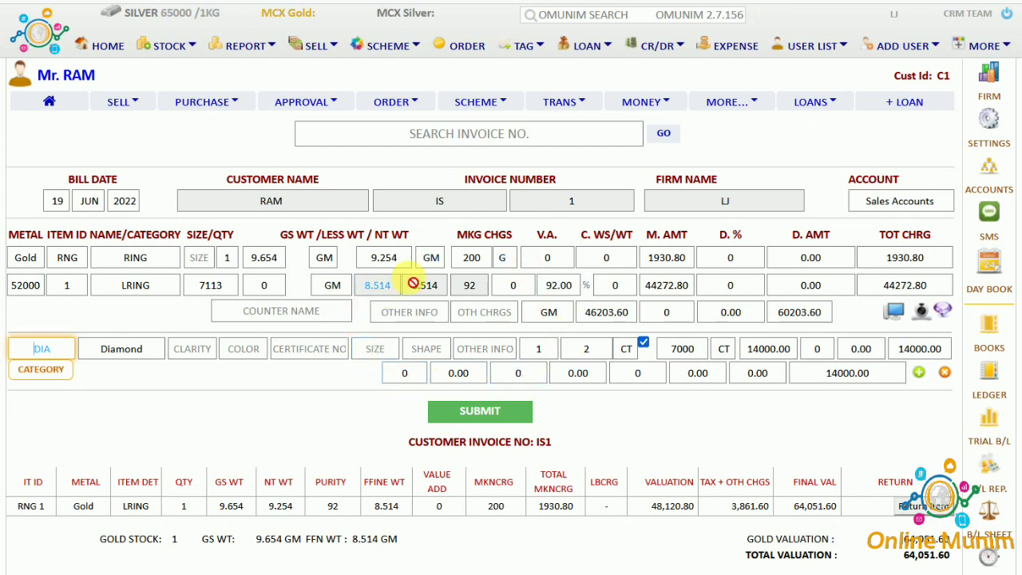
click(523, 417)
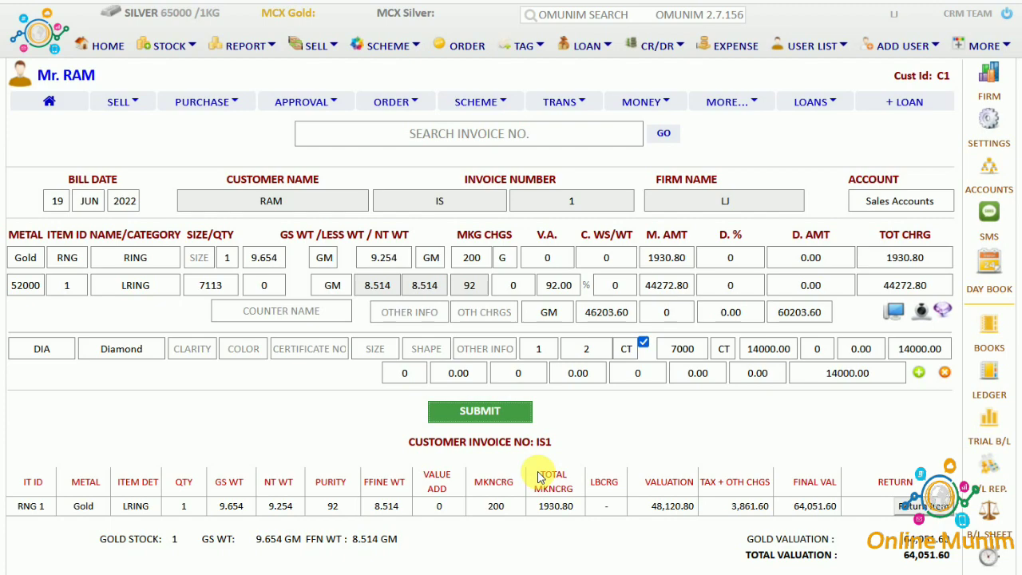
Review the payment panel of the RNG 1 return down to the final cash deposit and submit the payment.
scroll(539, 477, down, 3)
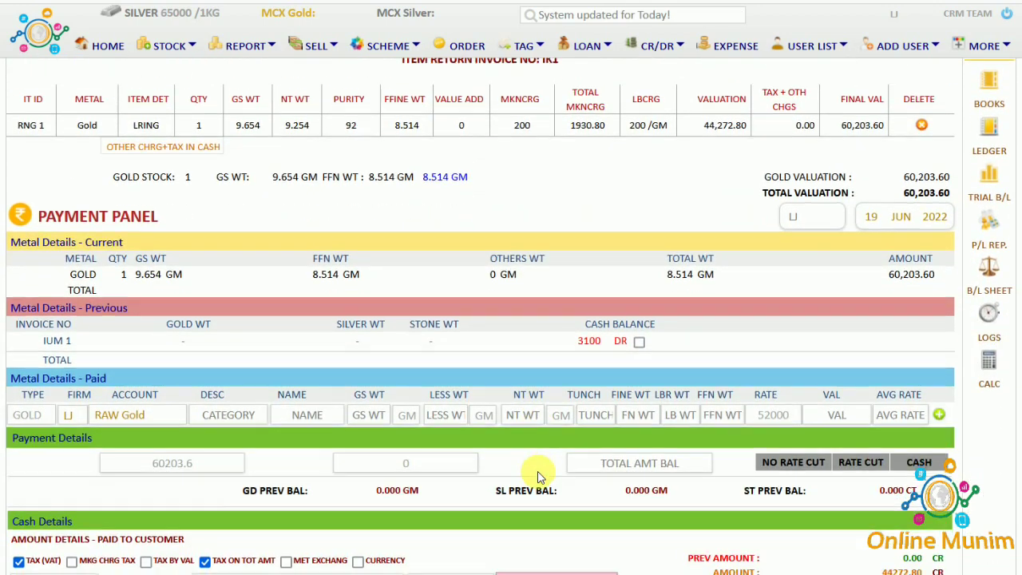
scroll(539, 477, down, 5)
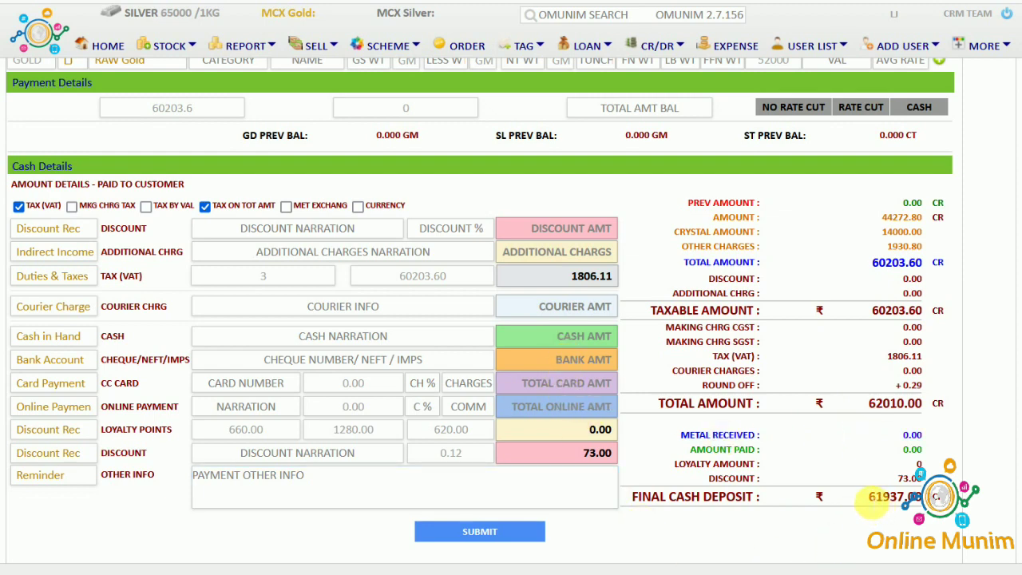
click(477, 533)
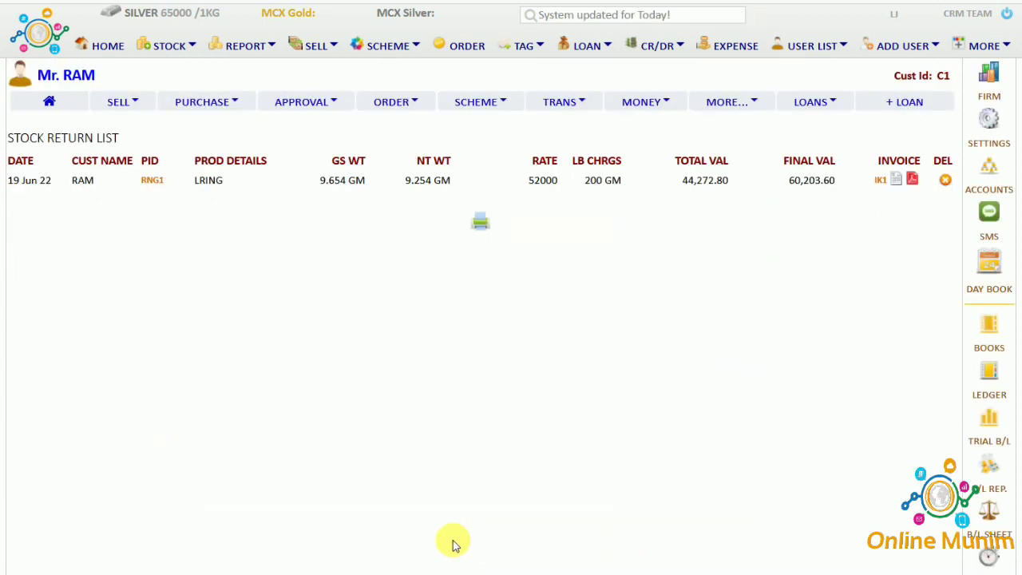
Show the customer's transaction overview and check the total of the advance money transactions.
click(49, 103)
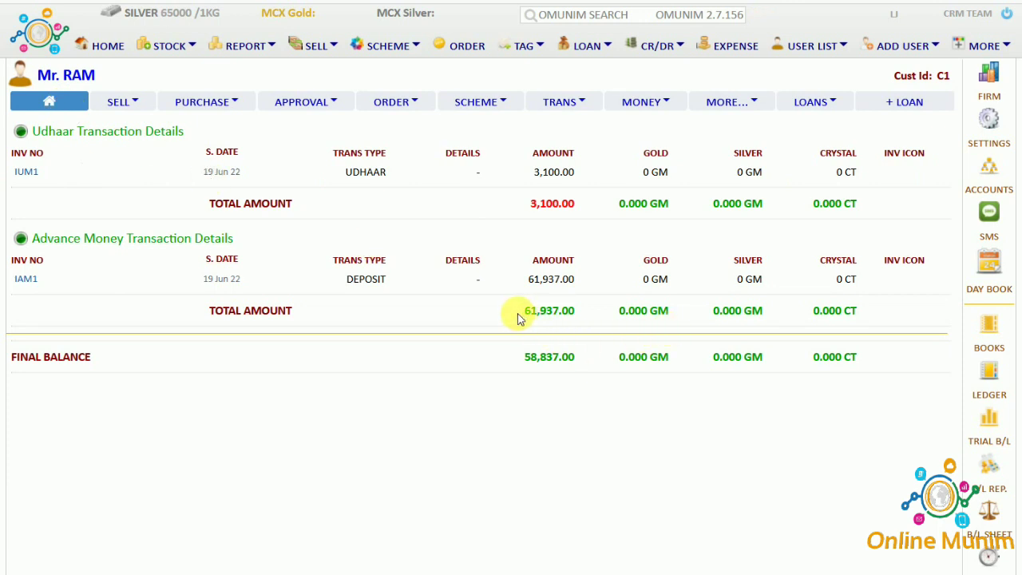
drag(517, 317, 606, 321)
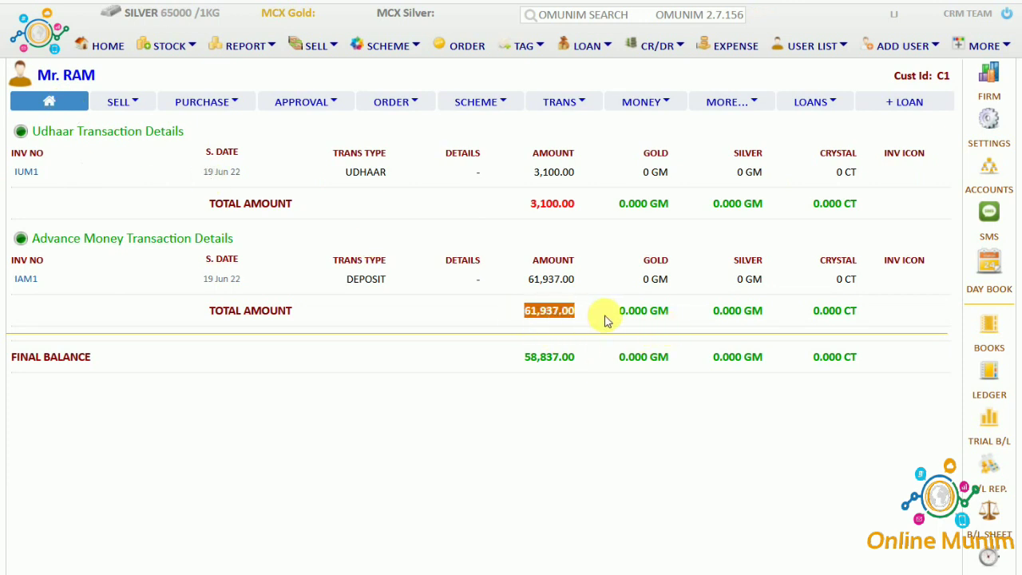
click(165, 171)
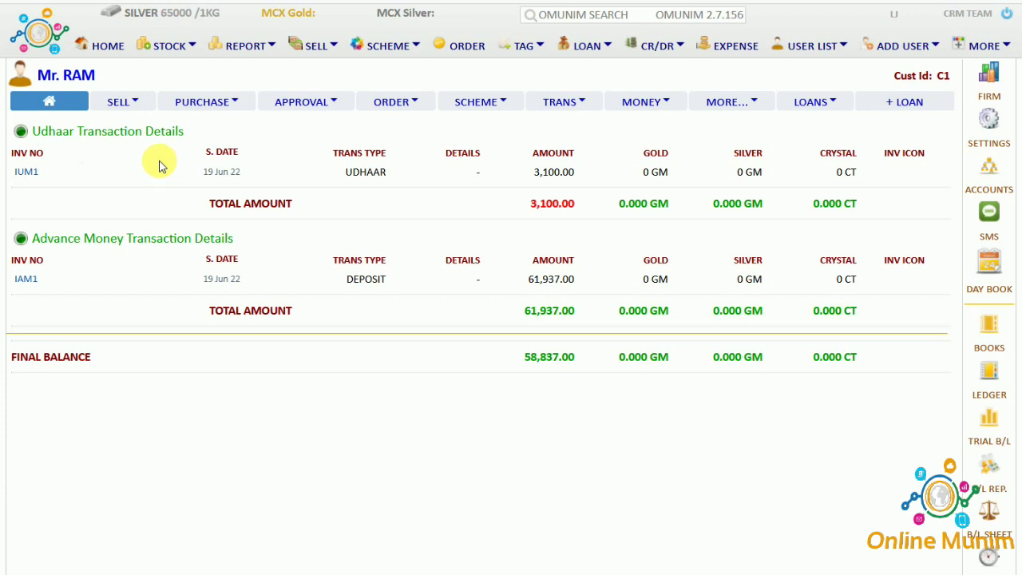
Load product NOSEPIN1 into the customer's Imitation Jewellery sell form and submit it.
click(137, 104)
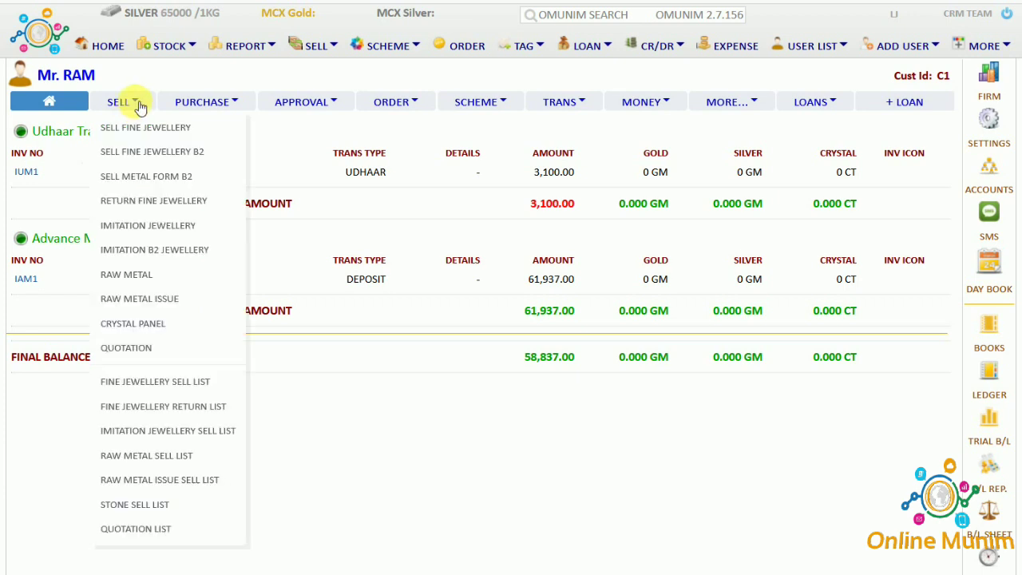
click(147, 226)
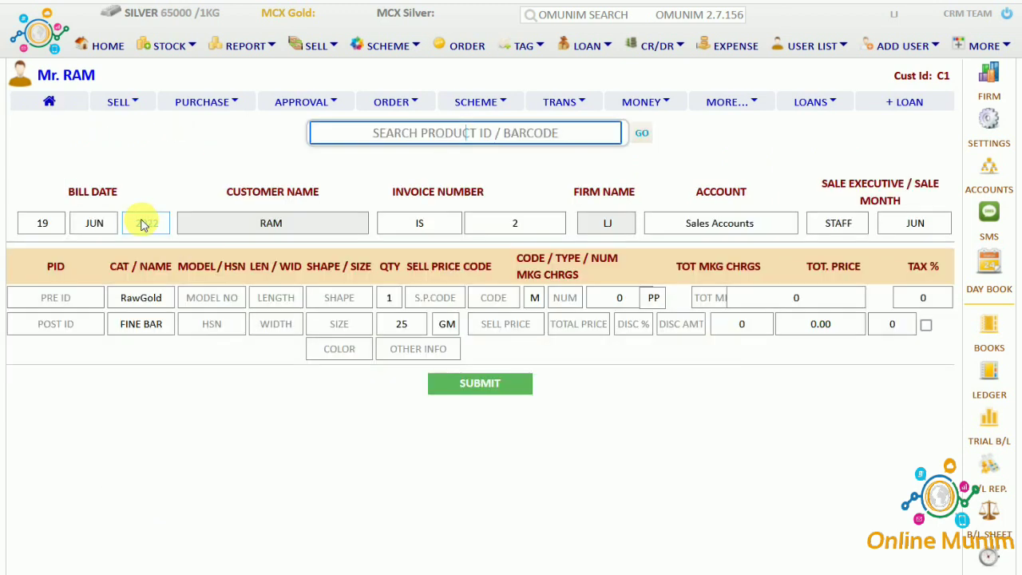
click(455, 140)
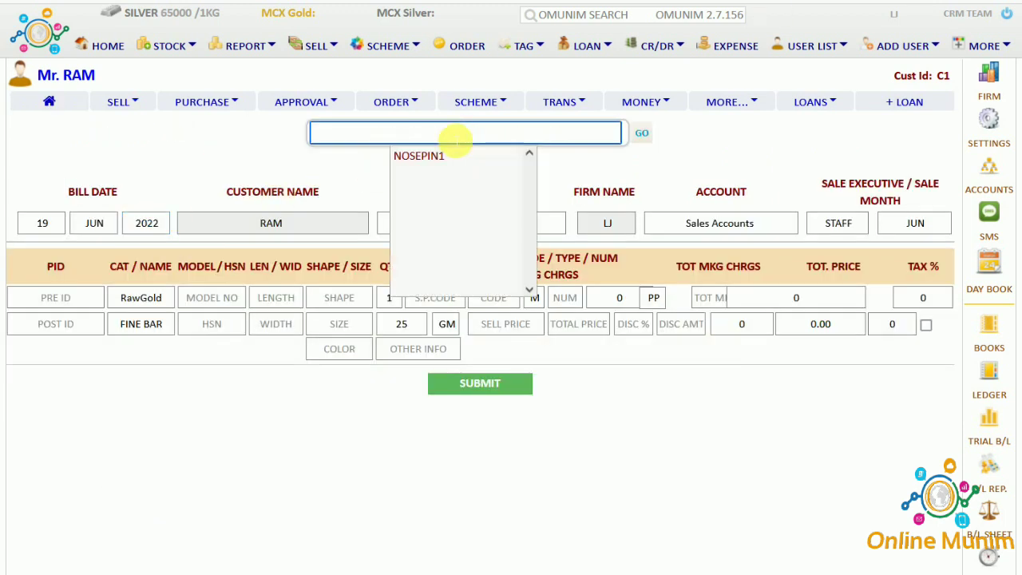
click(443, 156)
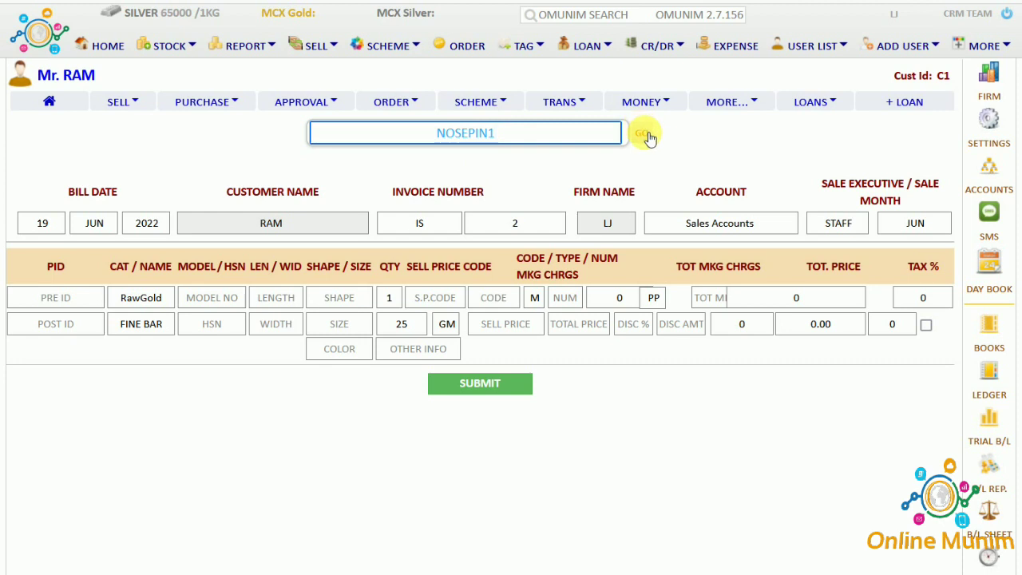
click(646, 134)
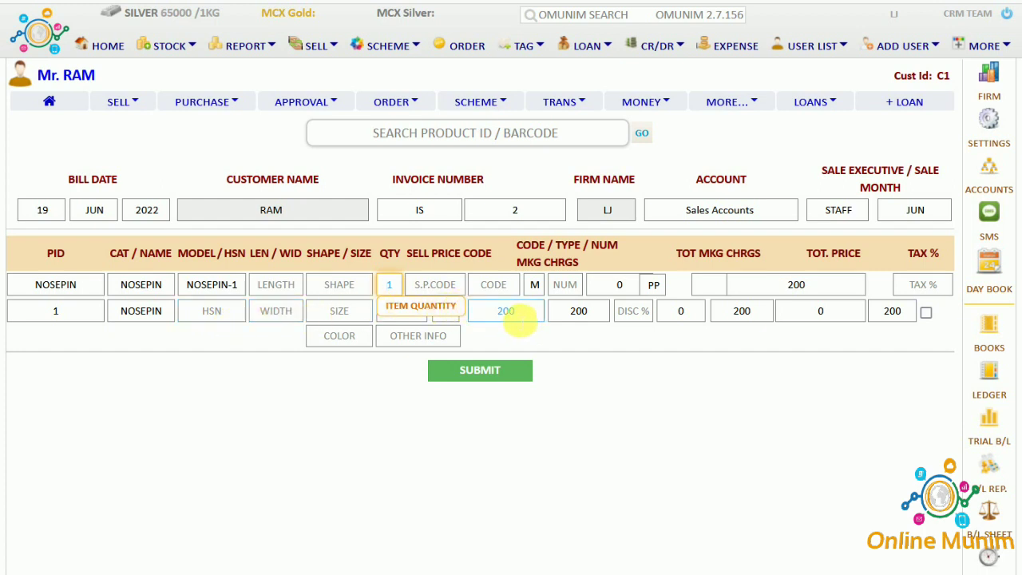
click(470, 377)
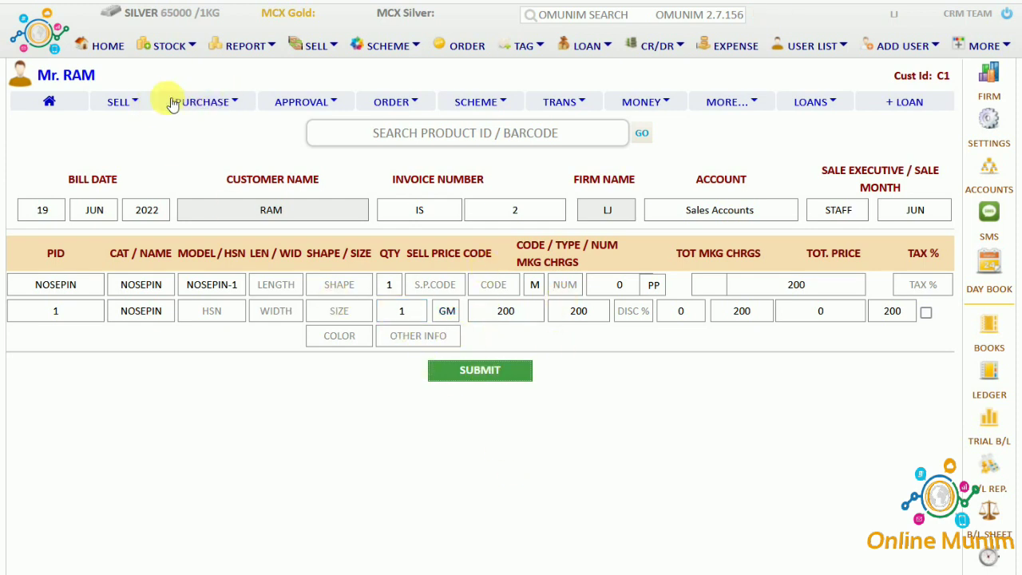
Show the customer's Imitation B2 Jewellery form and examine the metal category, metal name and labour charge fields of the Raw Metal sell form.
click(137, 103)
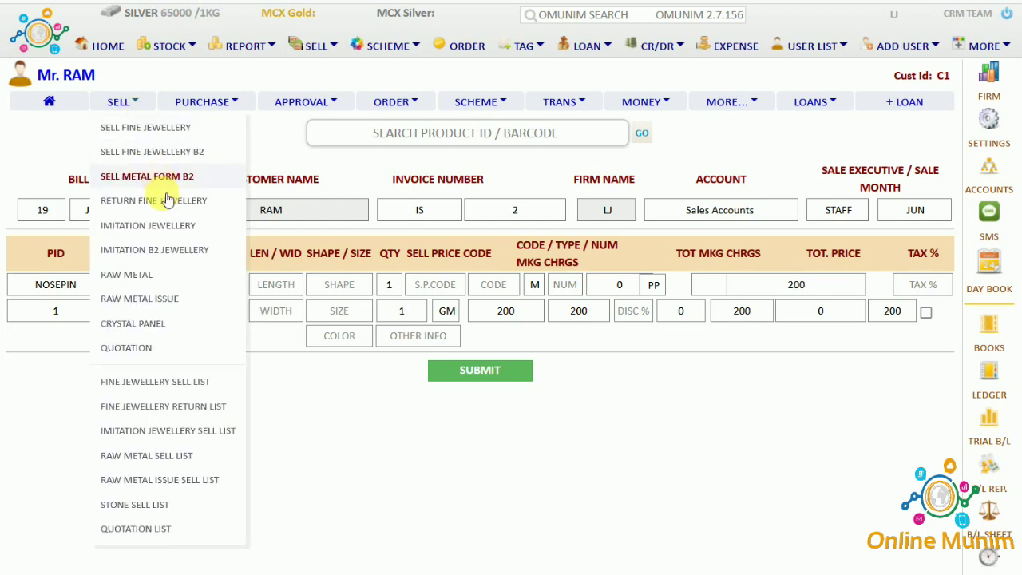
click(177, 251)
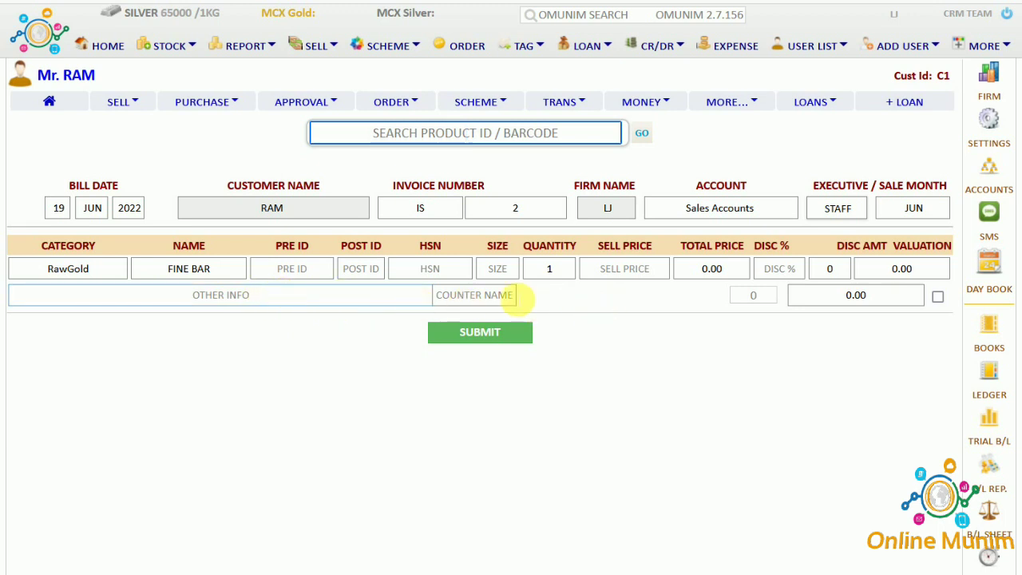
click(137, 103)
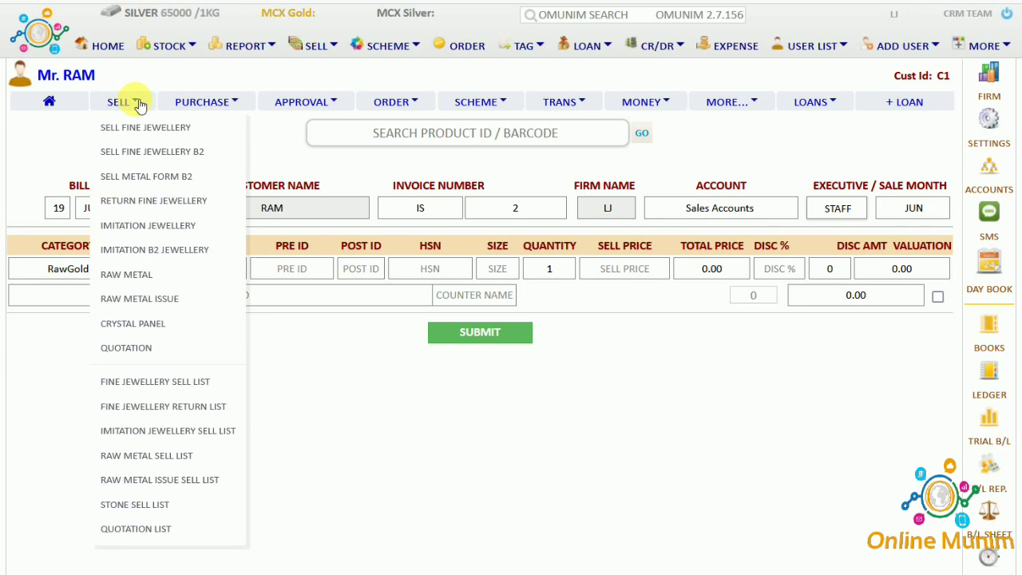
click(170, 280)
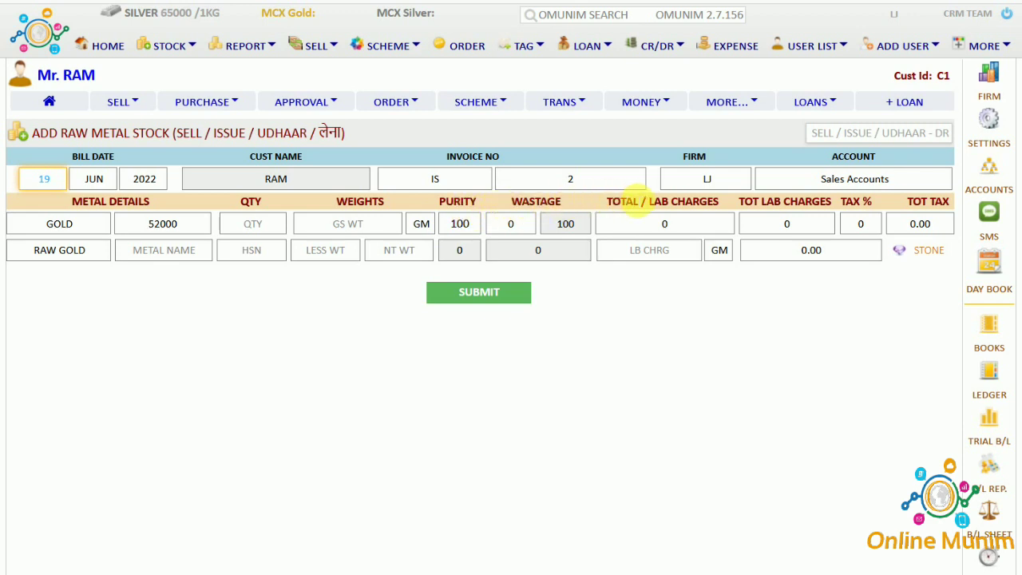
click(809, 224)
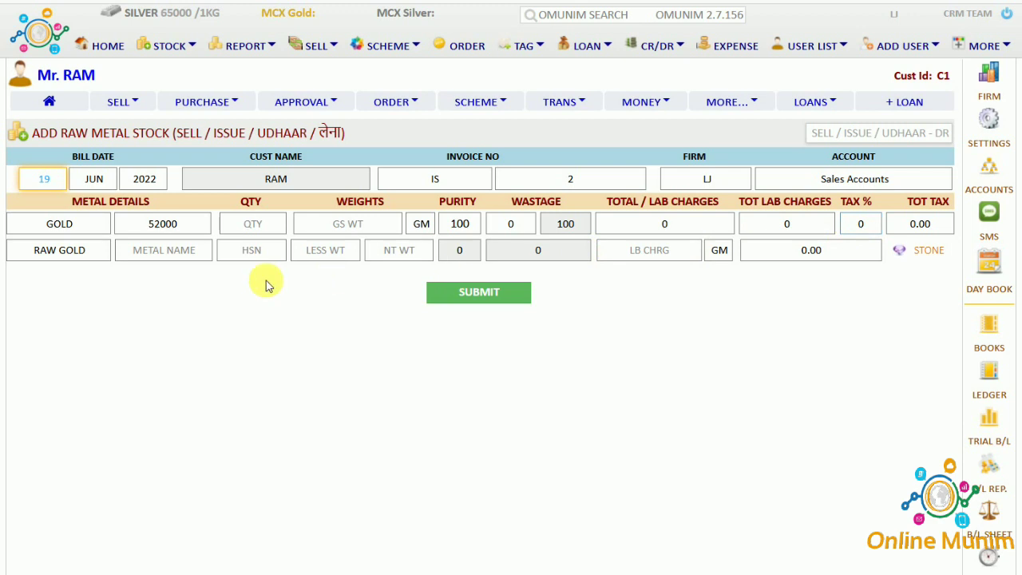
click(49, 252)
click(52, 258)
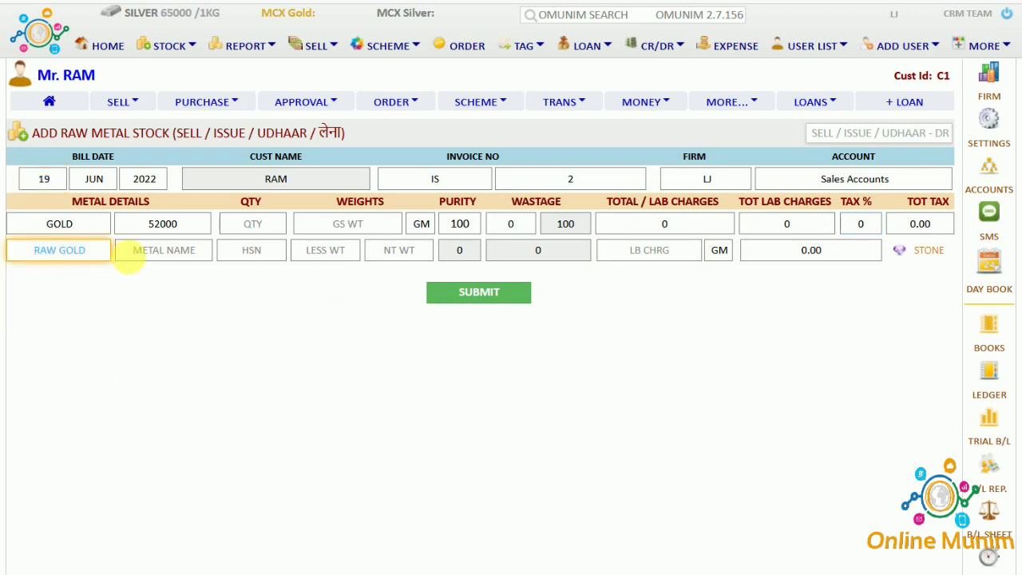
click(160, 252)
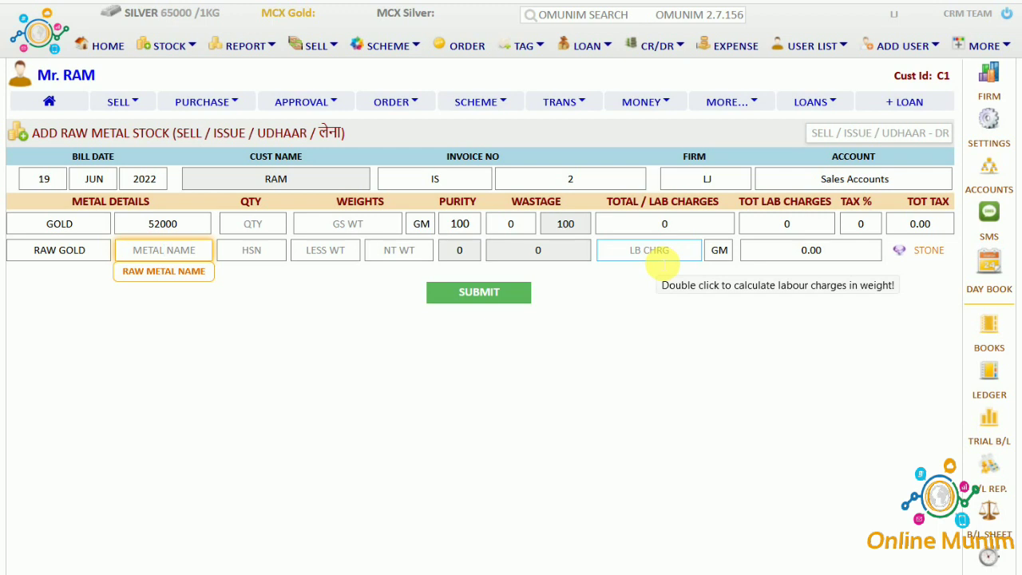
Load crystal product DIA1 into the customer's Crystal Panel sell form.
click(138, 102)
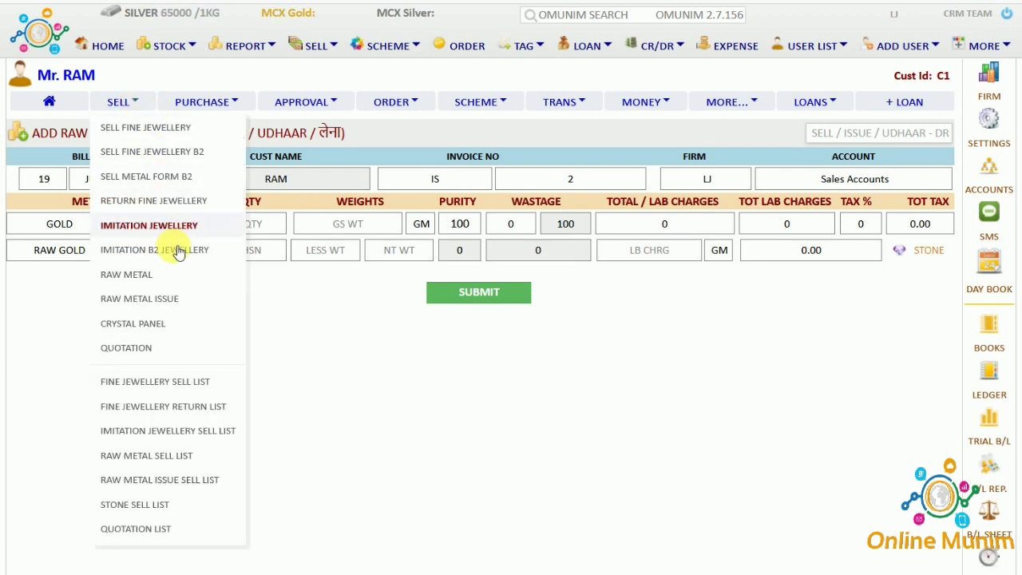
click(174, 324)
click(472, 134)
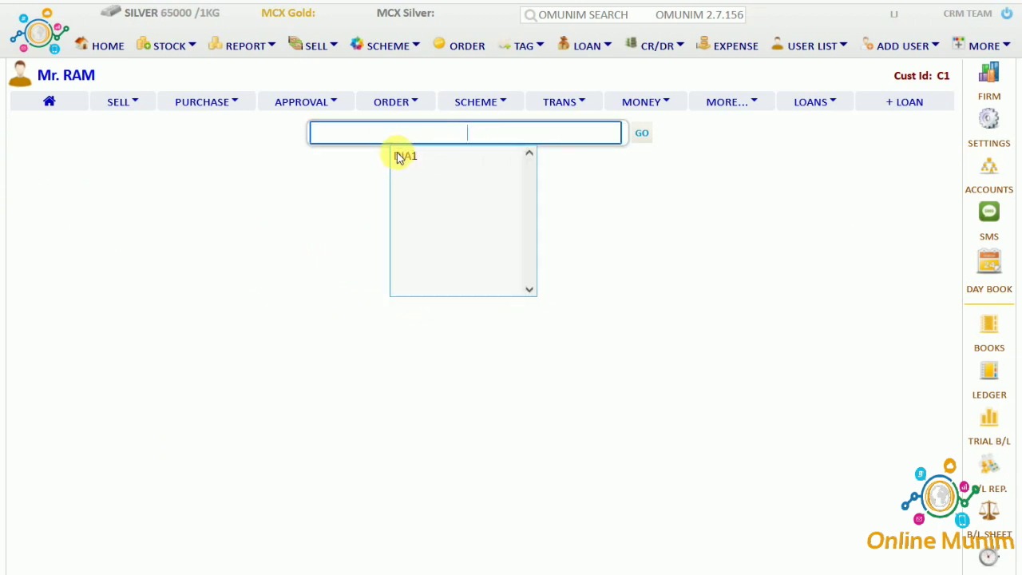
click(401, 156)
click(648, 142)
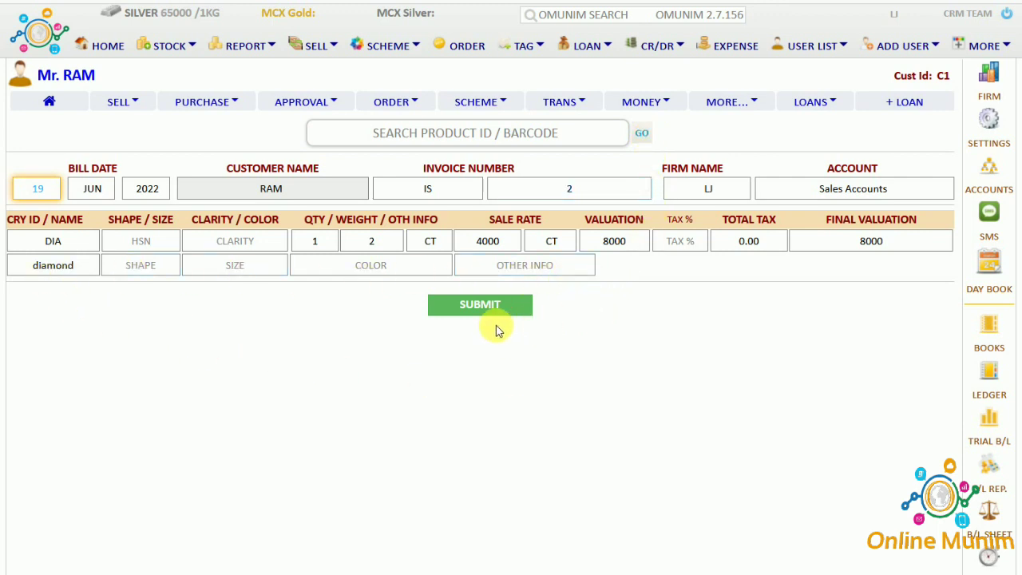
Load product RNG2 into the customer's Quotation sell form and submit it.
click(138, 106)
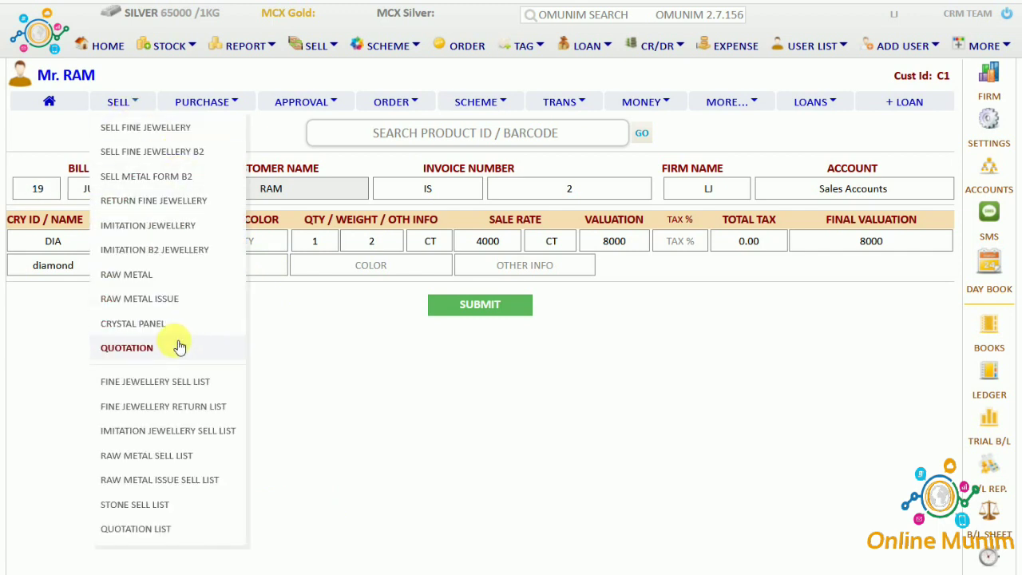
click(126, 347)
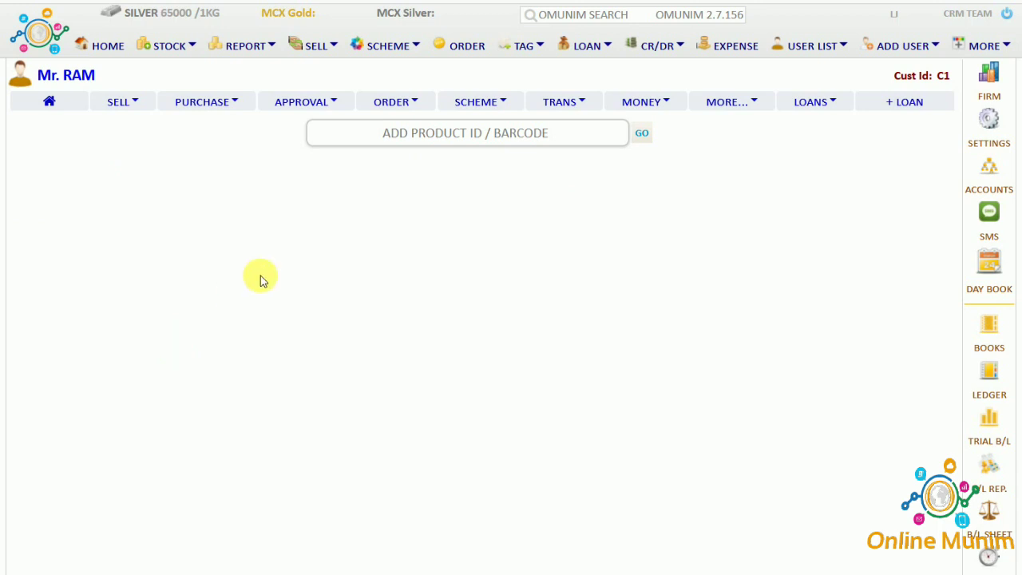
click(458, 136)
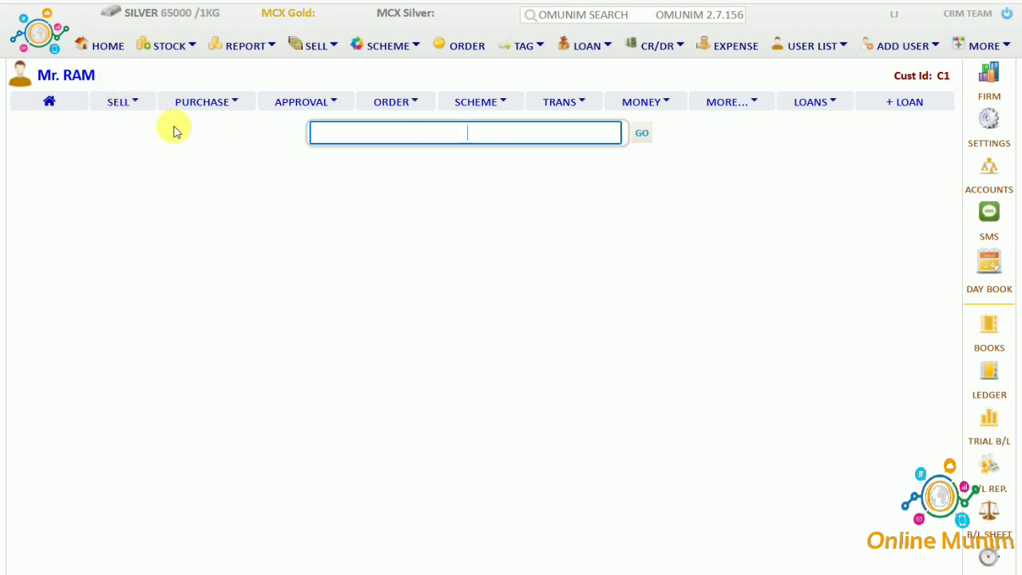
text(RI)
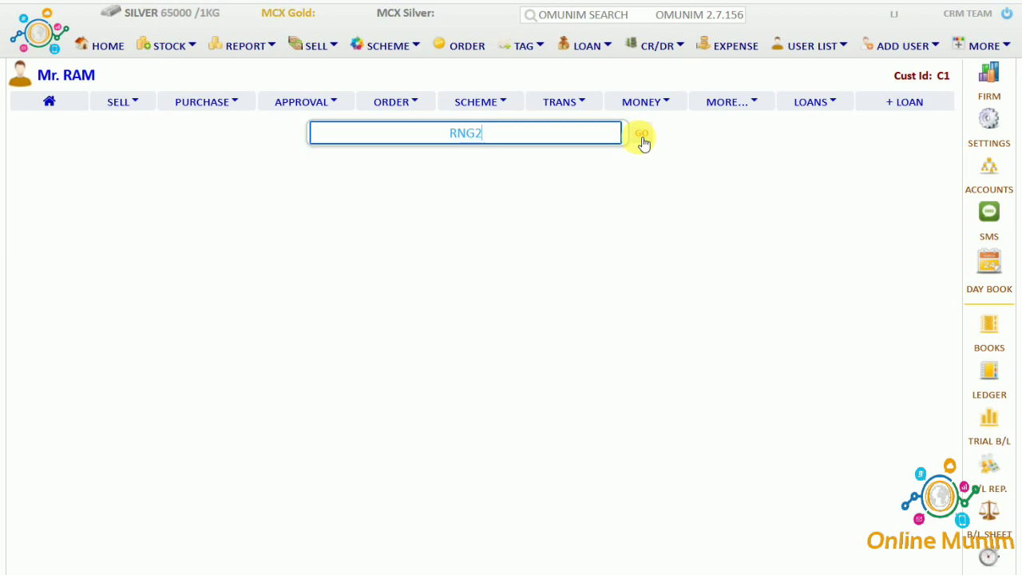
click(643, 137)
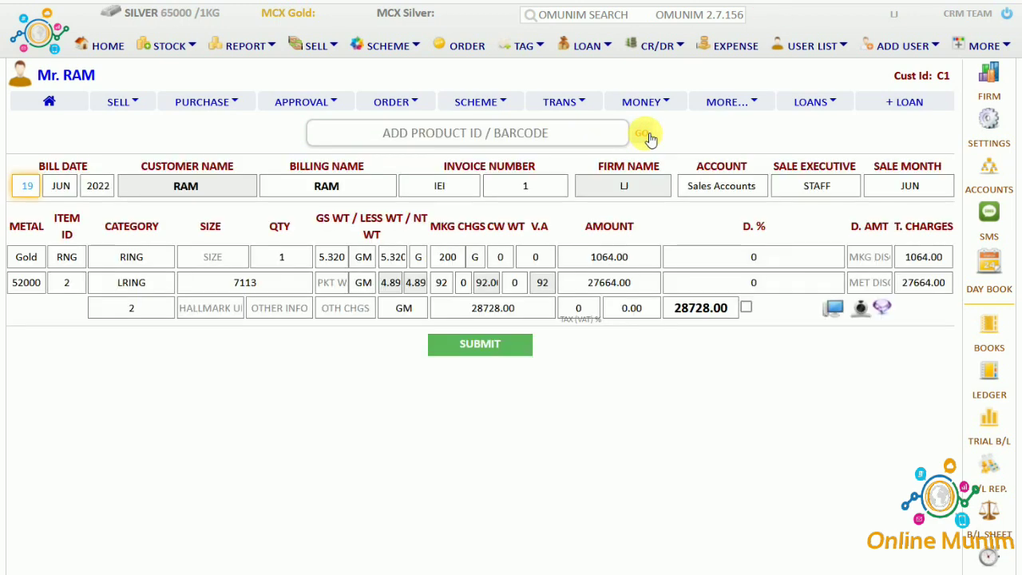
click(631, 309)
click(482, 352)
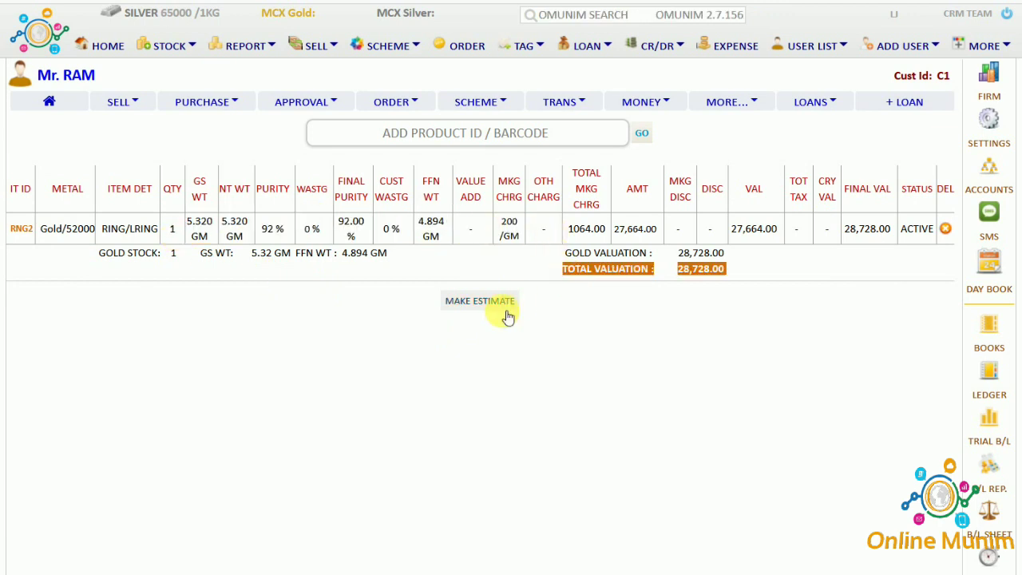
Make the estimate for the quoted ring RNG2 and view its PDF invoice.
click(484, 303)
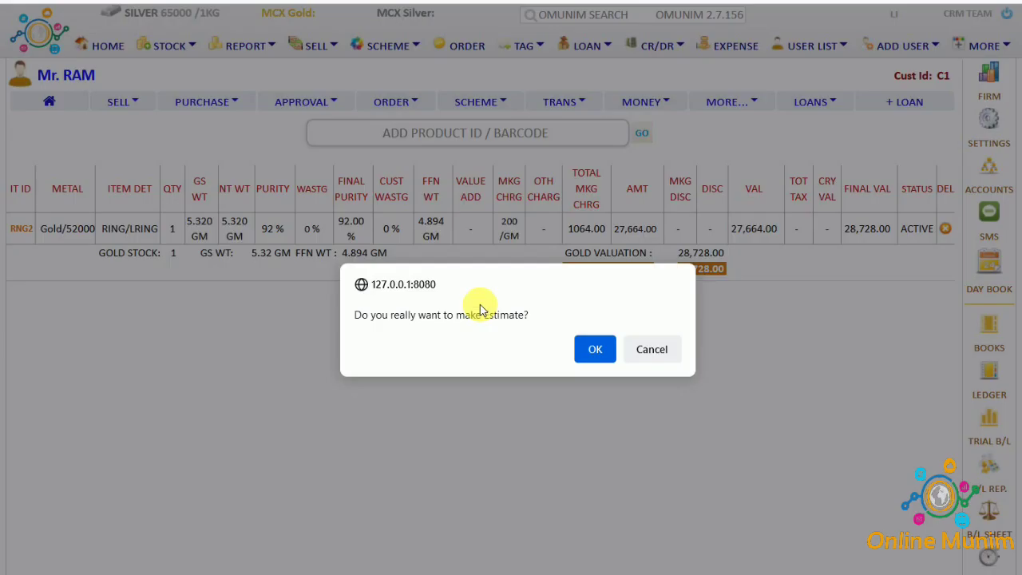
click(594, 350)
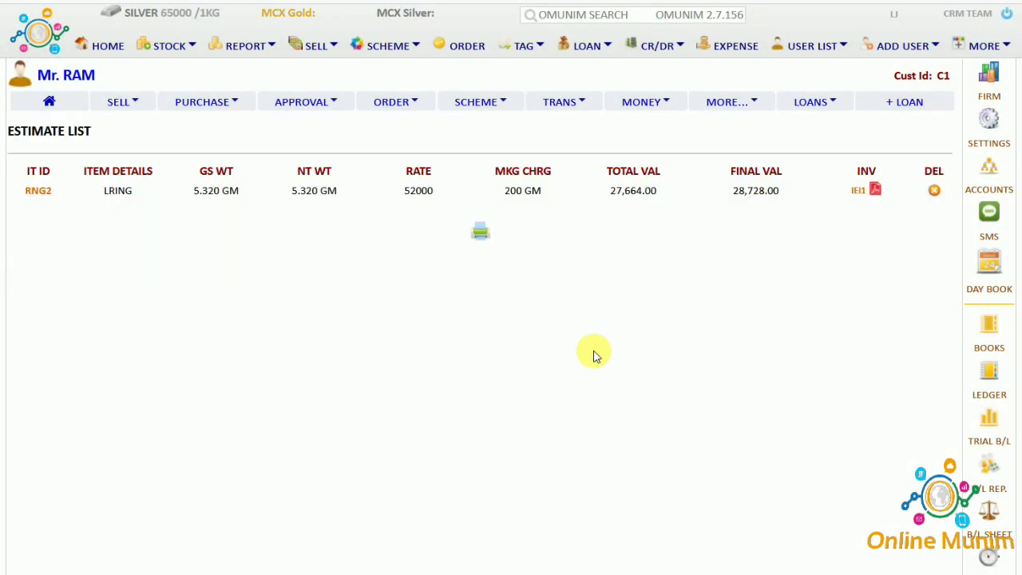
click(877, 191)
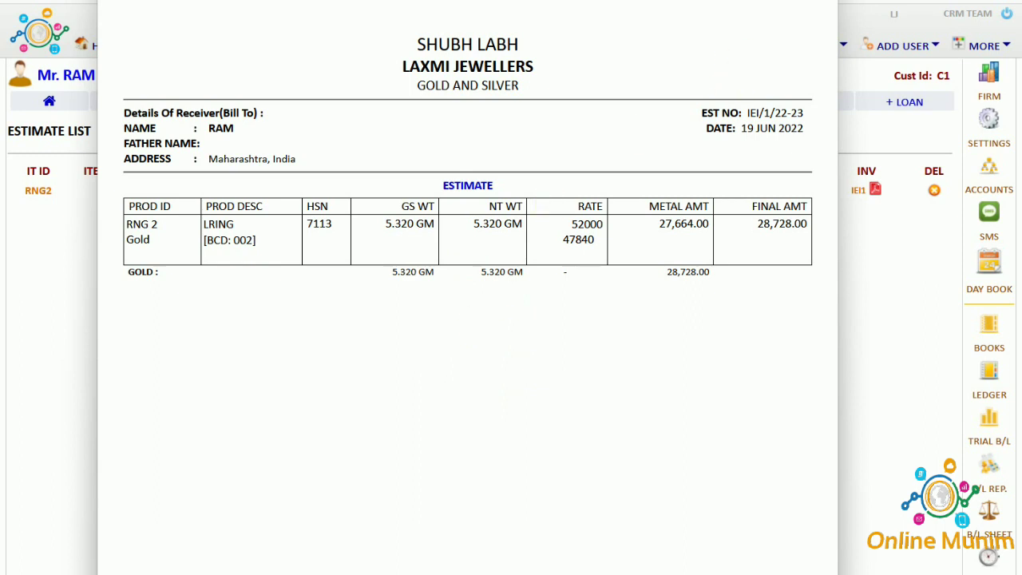
key(Escape)
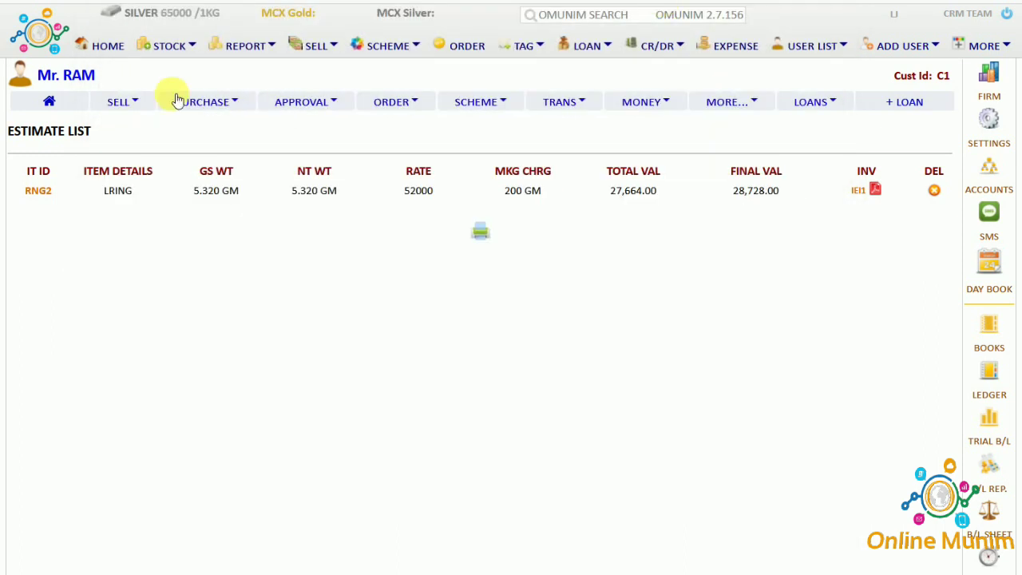
Show the customer's fine jewellery sell list, fine jewellery return list and quotation list.
click(136, 103)
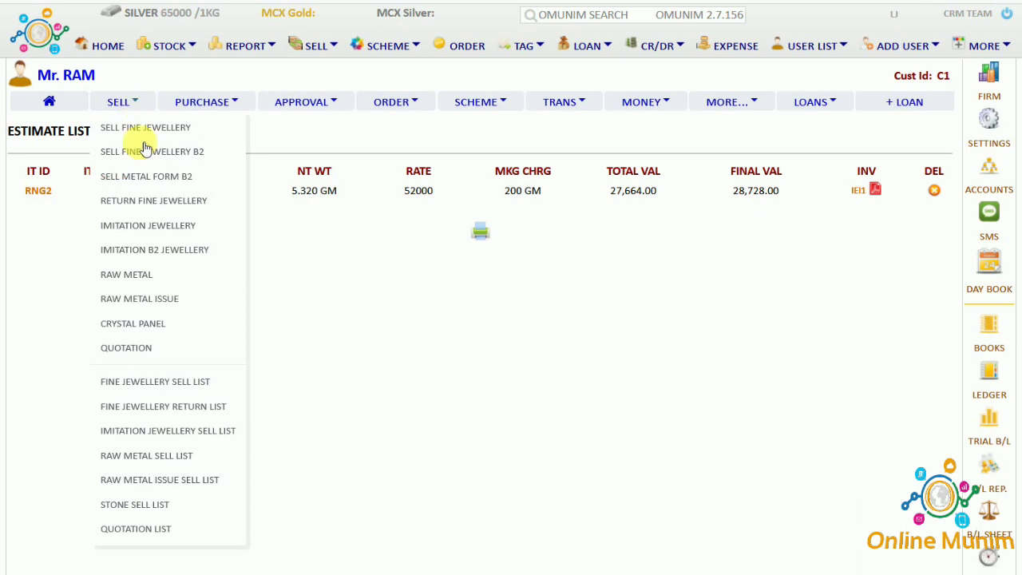
click(176, 384)
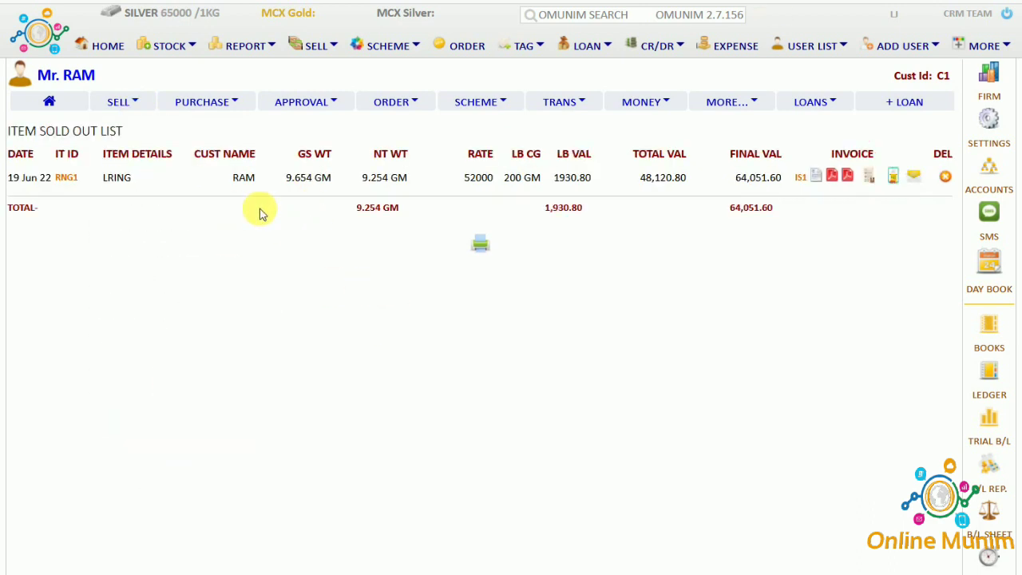
click(137, 103)
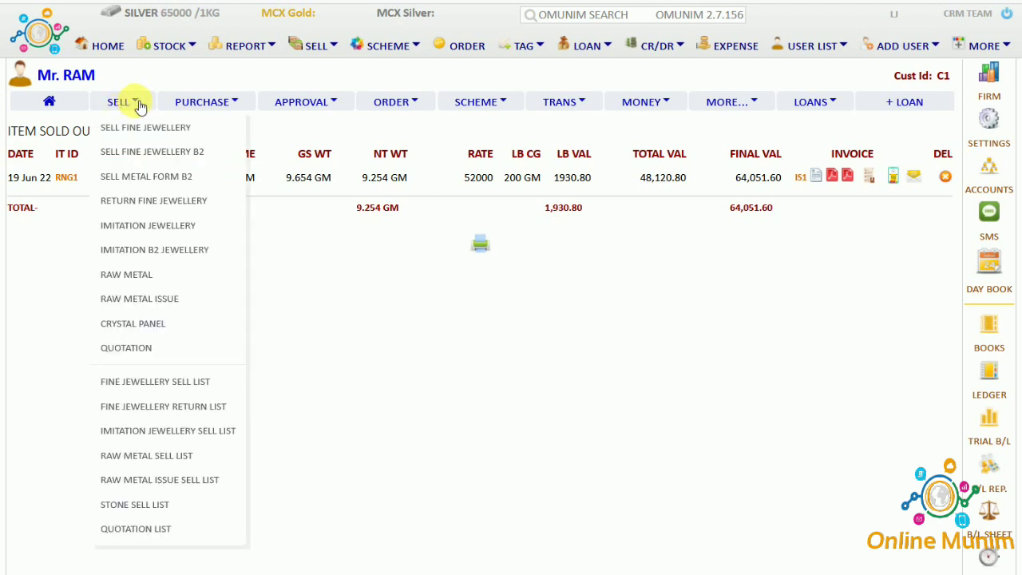
click(182, 406)
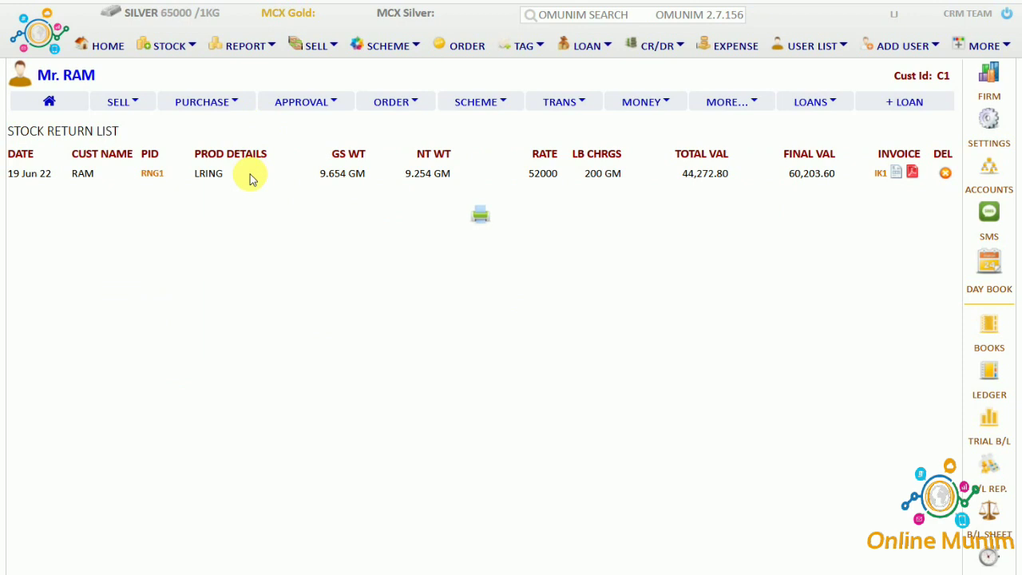
drag(250, 180, 540, 205)
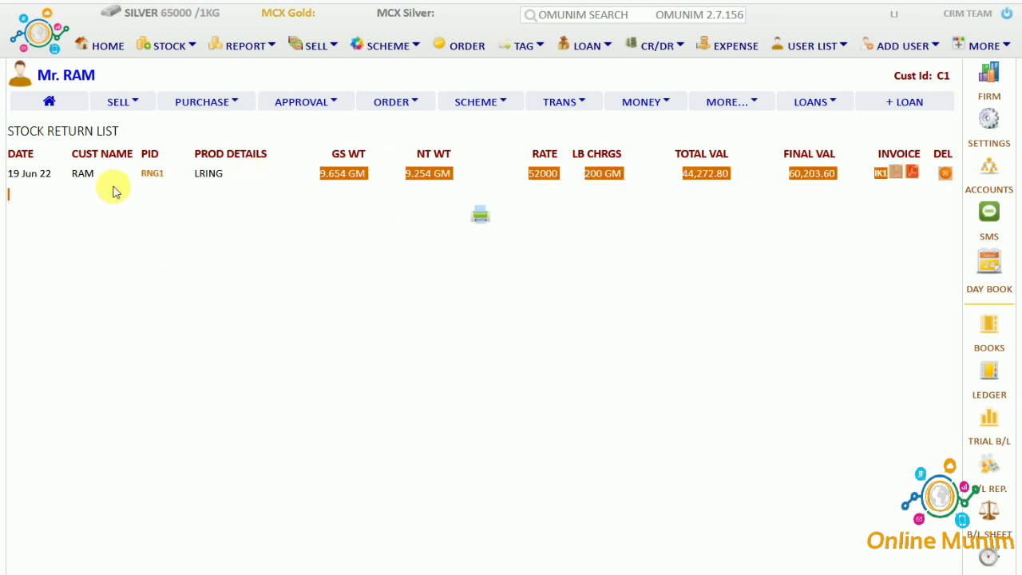
click(138, 104)
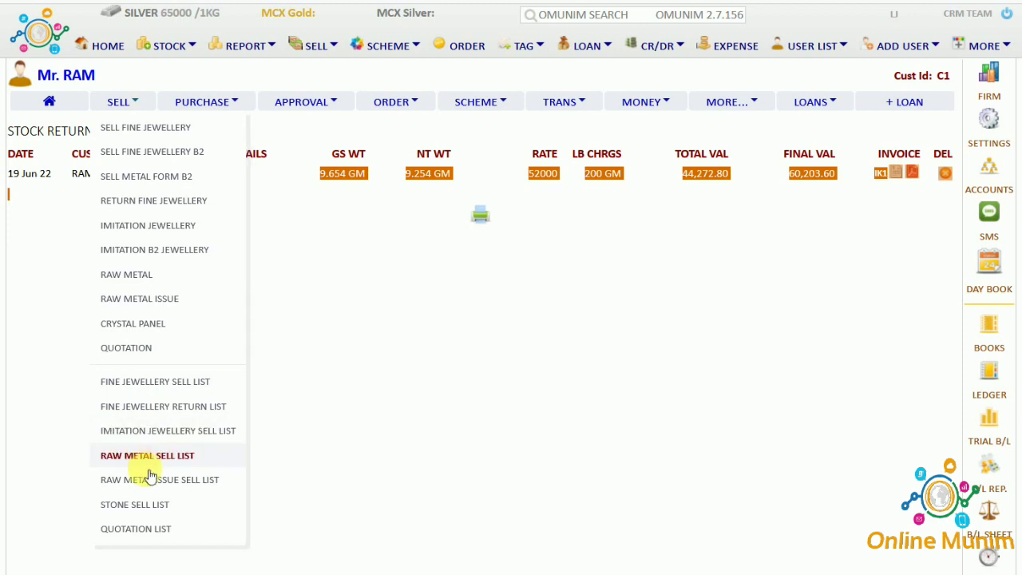
click(160, 530)
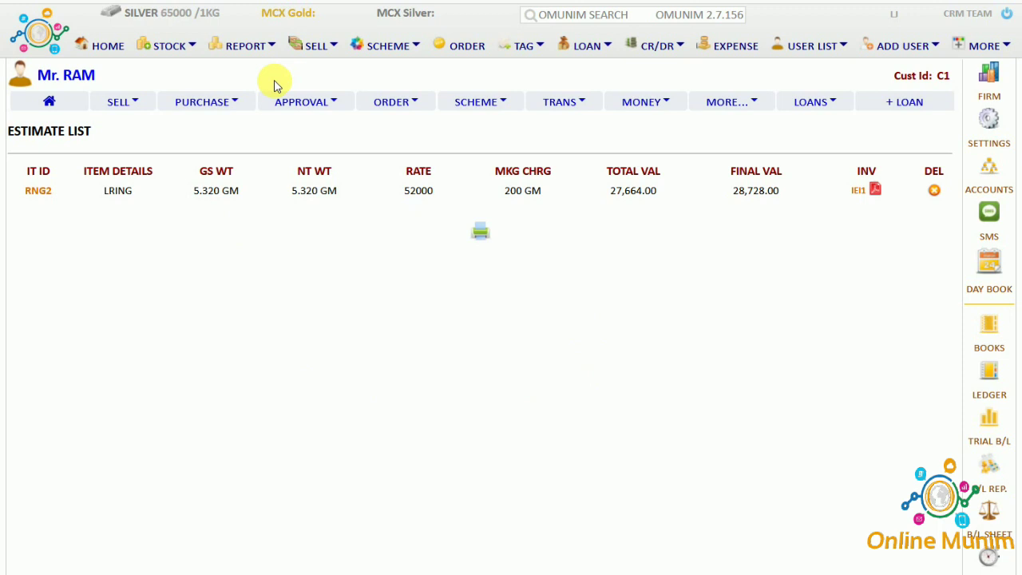
Leave the customer's account for the home page and show the customer list.
click(108, 46)
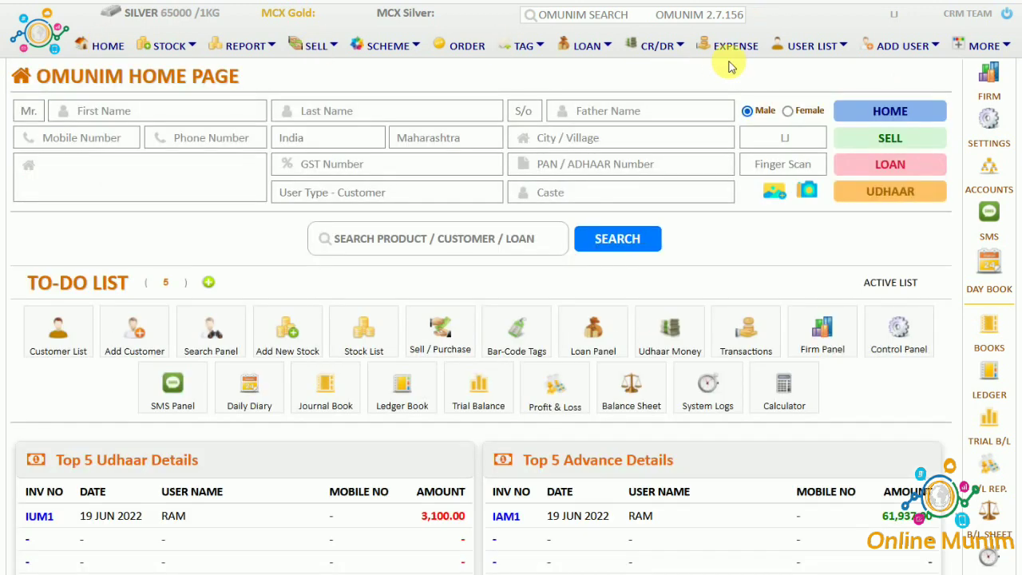
click(807, 46)
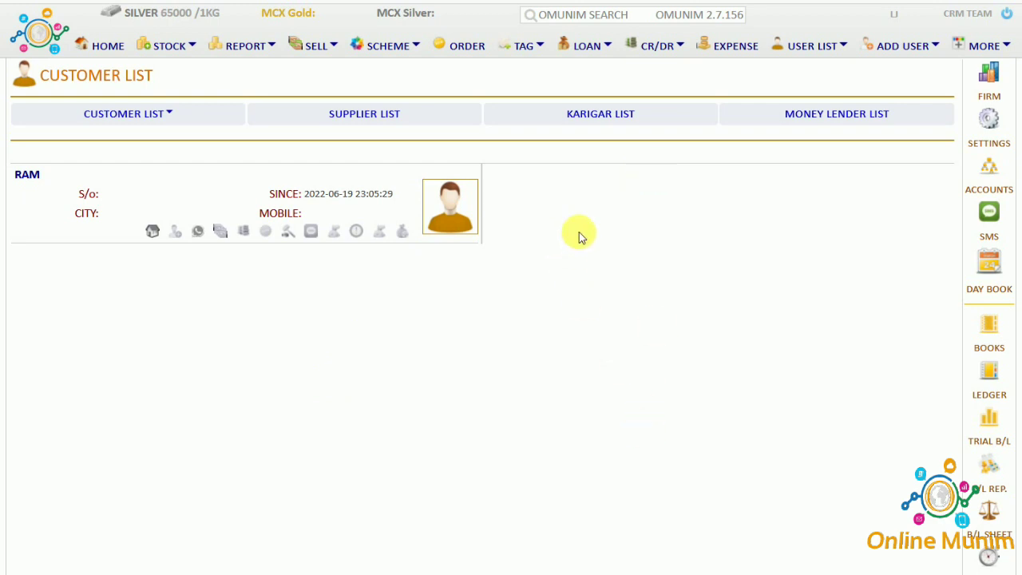
Show the Daily Diary transactions for the period from 19 MAR 2022 to 19 JUN 2022.
click(106, 48)
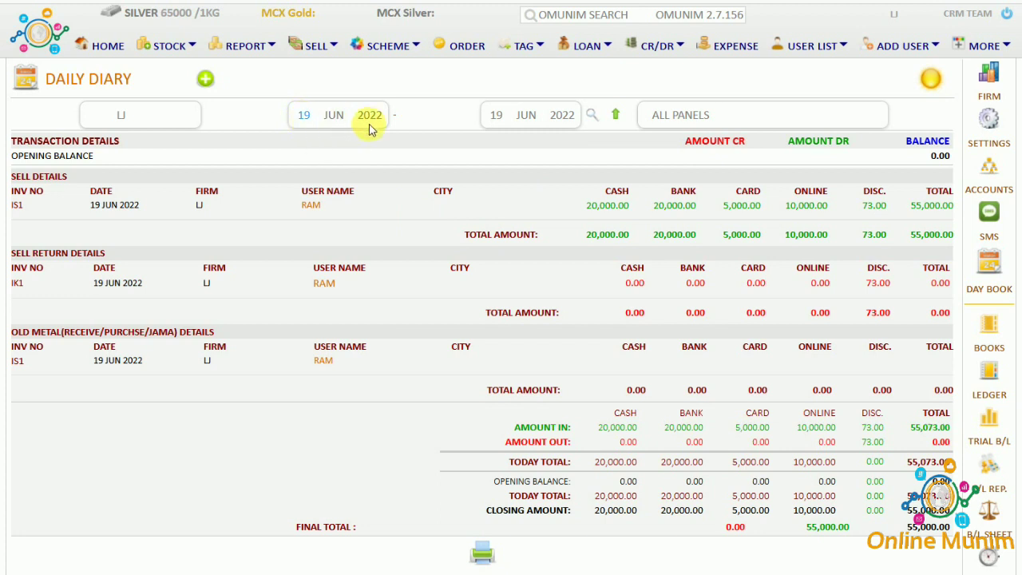
click(331, 118)
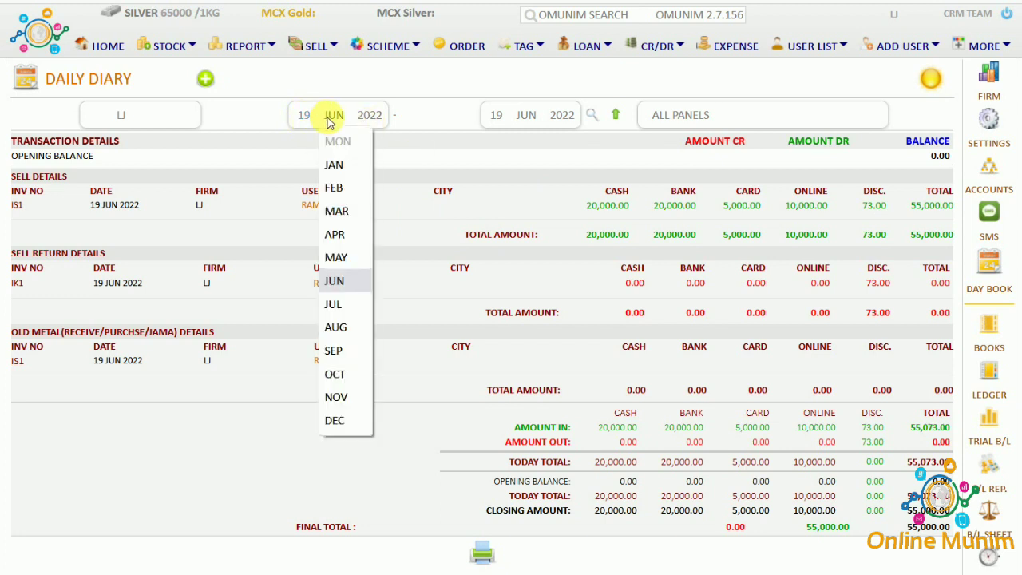
click(336, 211)
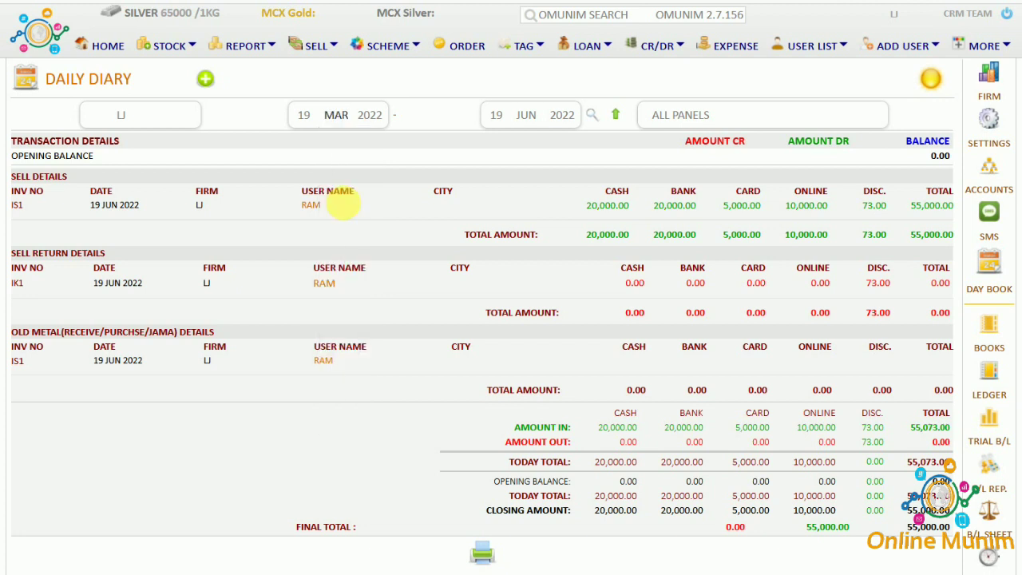
click(596, 115)
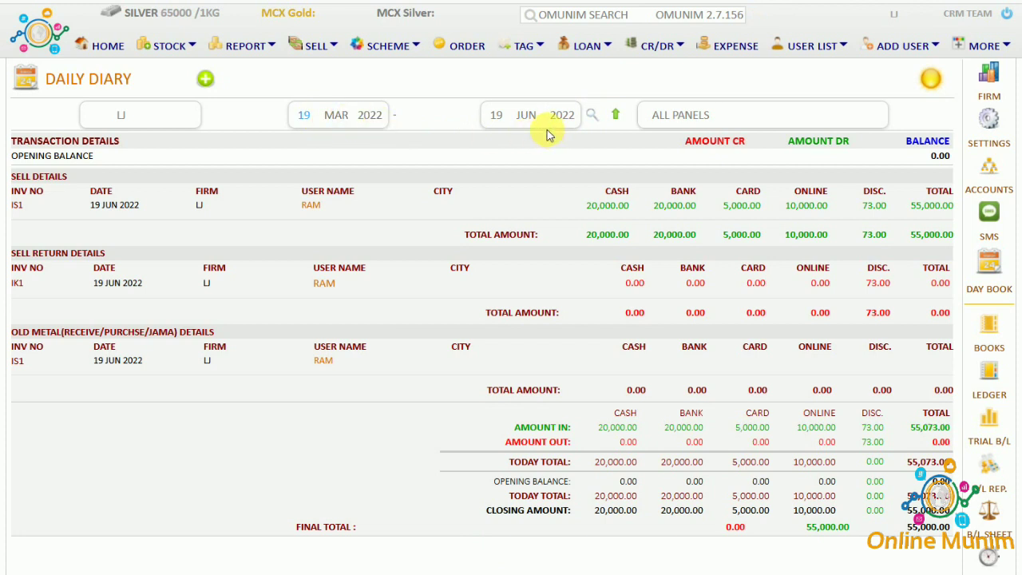
Expand the Daily Diary details, check the sell, sell return and old metal entries and the final total, and return to the home page.
click(206, 79)
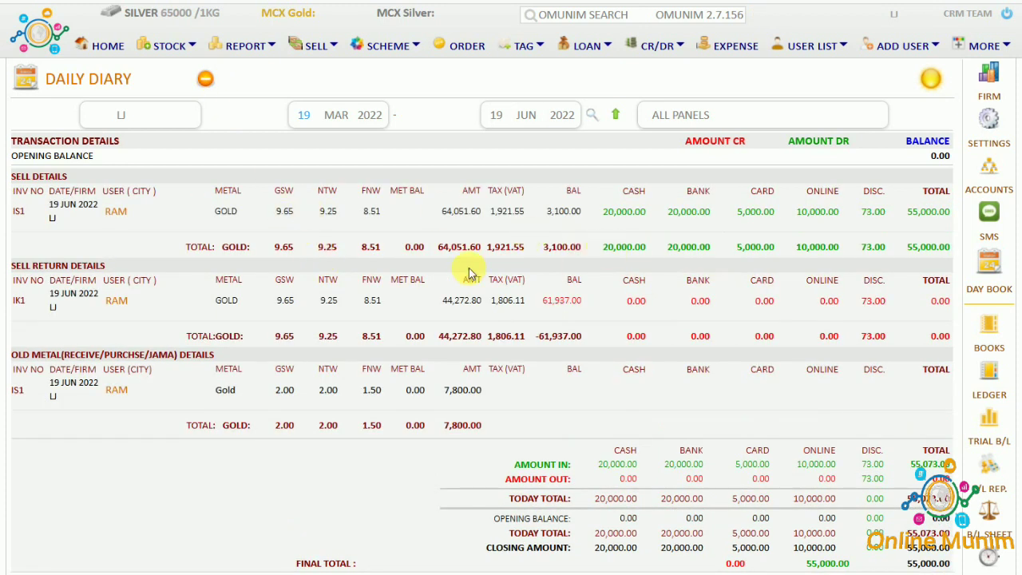
drag(212, 214, 401, 210)
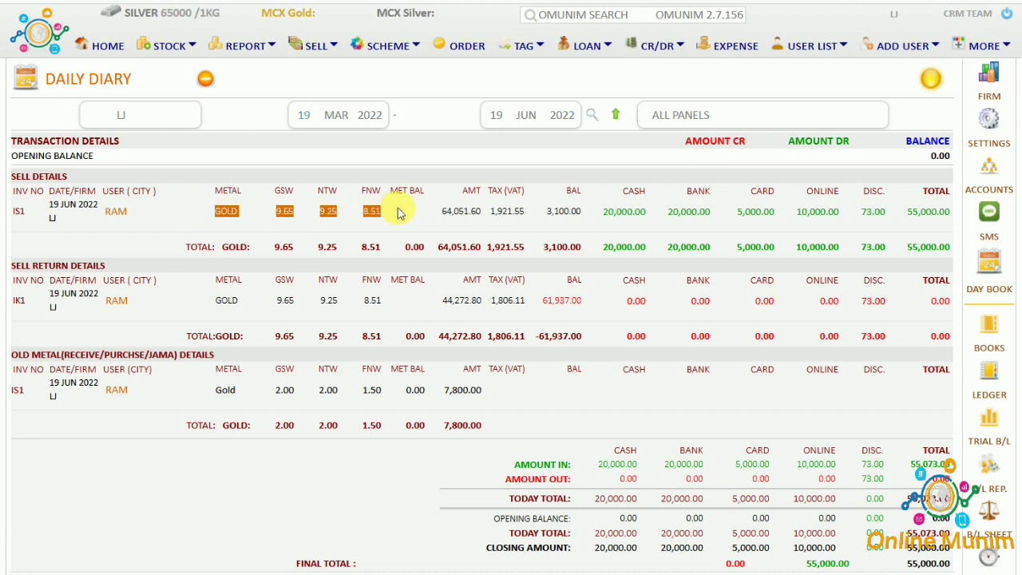
double_click(254, 309)
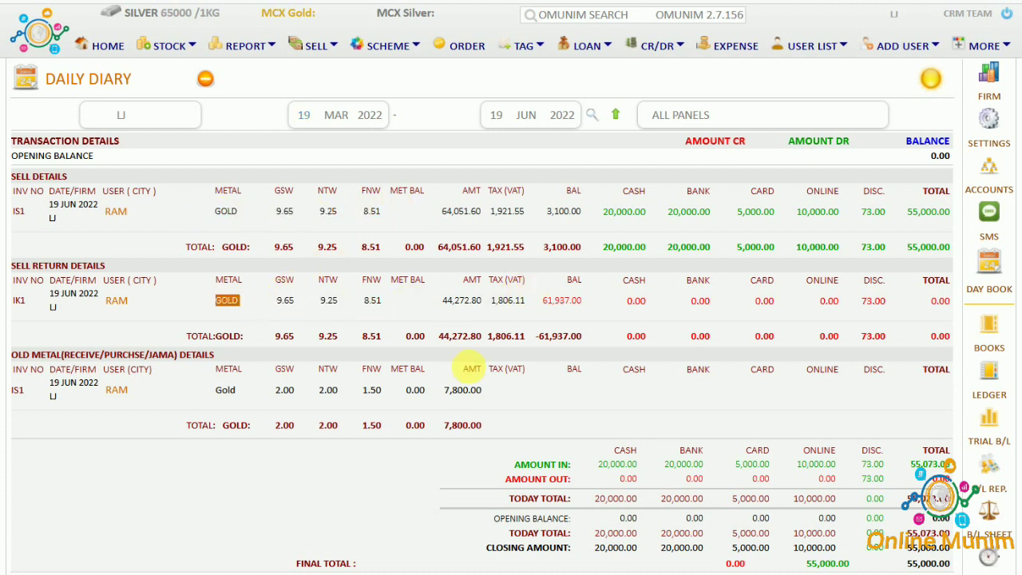
drag(260, 405, 497, 393)
scroll(595, 455, down, 3)
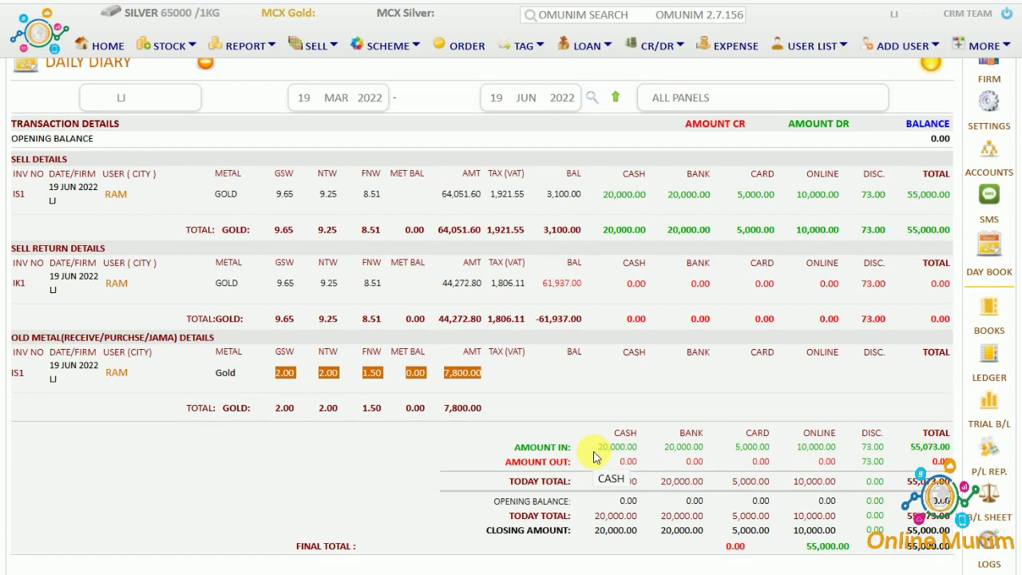
drag(906, 416, 959, 414)
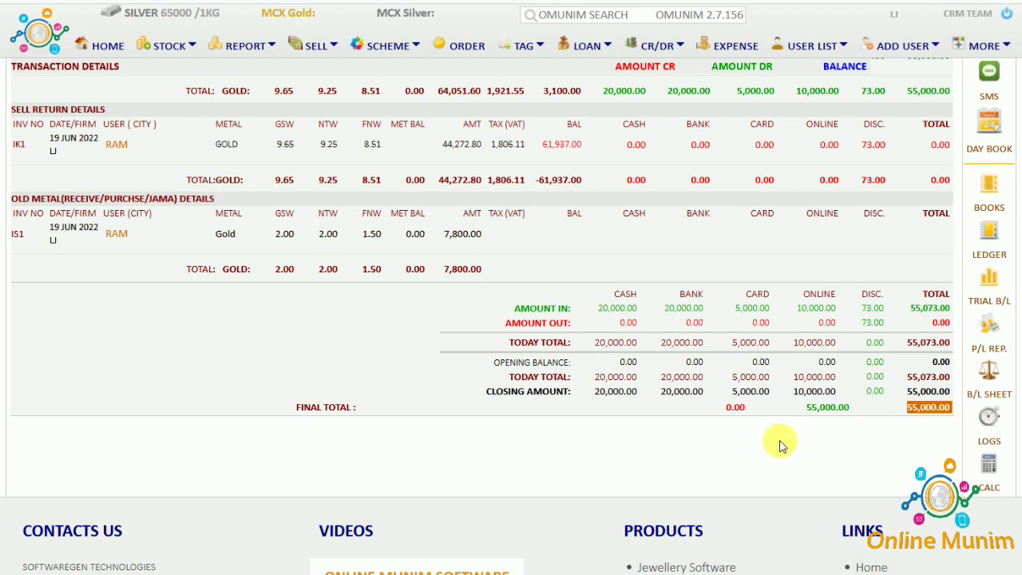
scroll(781, 442, up, 3)
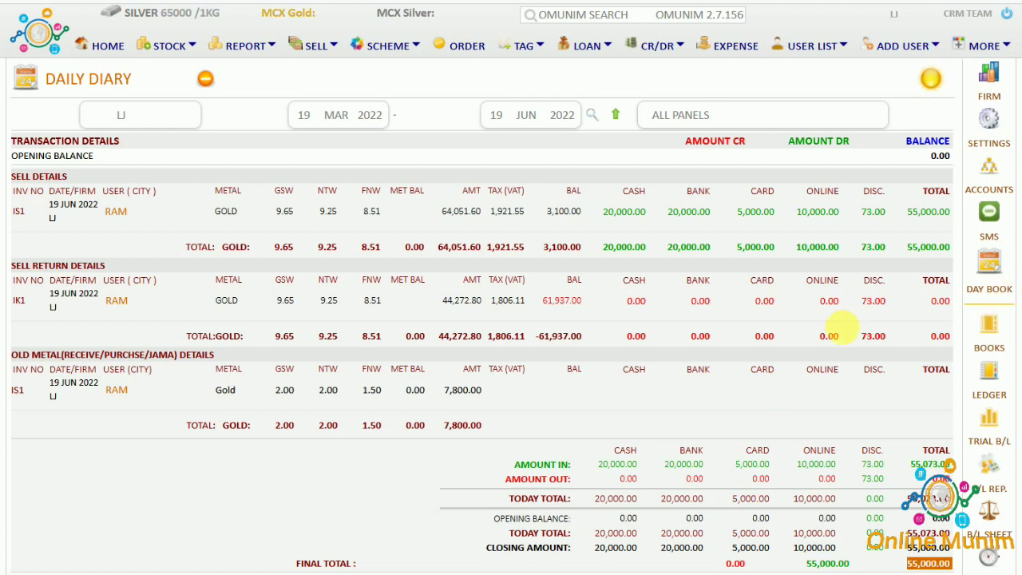
click(56, 48)
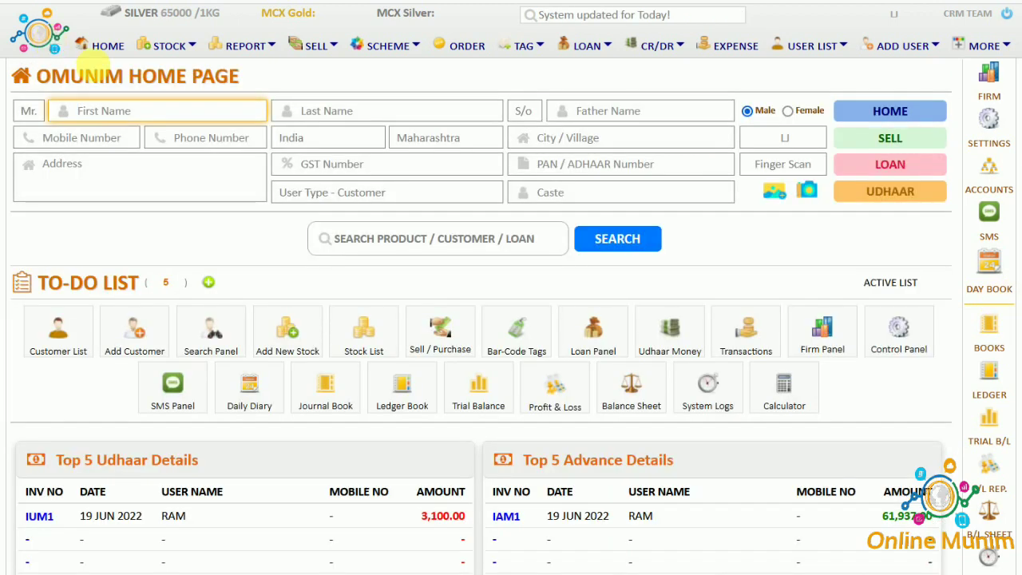